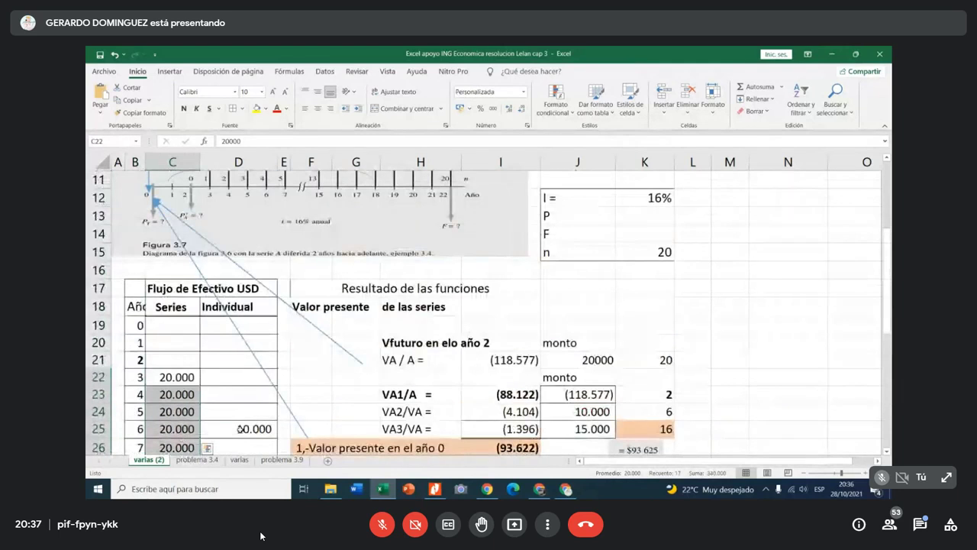
- Center the year numbers 0 to 22 in the Año column of the cash flow table
{"action": "left_click", "coordinate": [140, 325]}
{"action": "left_click_drag", "start_coordinate": [139, 325], "coordinate": [134, 425]}
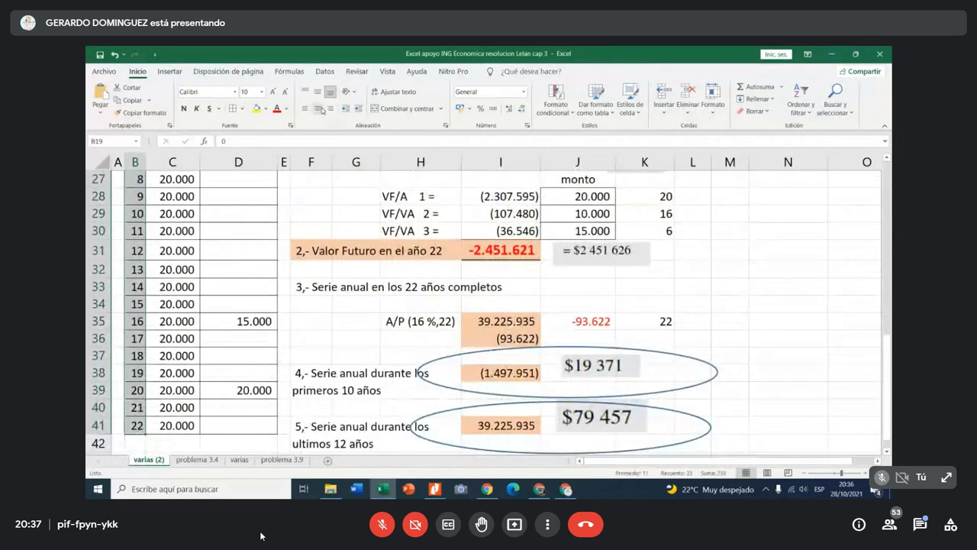
{"action": "scroll", "coordinate": [253, 412], "scroll_direction": "up", "scroll_amount": 5}
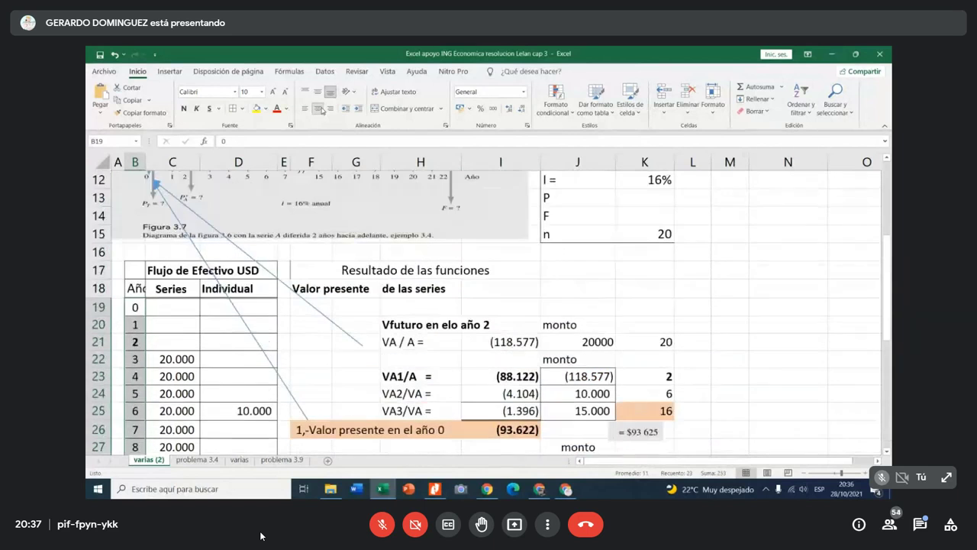
- Review the individual cash flows in column D alongside the problem statement and the cash flow diagram
{"action": "left_click", "coordinate": [253, 411]}
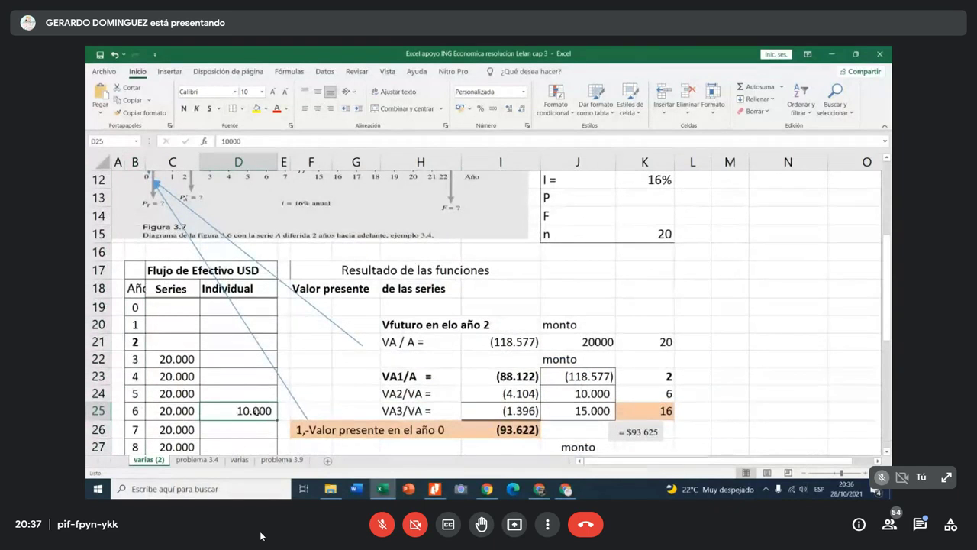
{"action": "scroll", "coordinate": [253, 412], "scroll_direction": "up", "scroll_amount": 3}
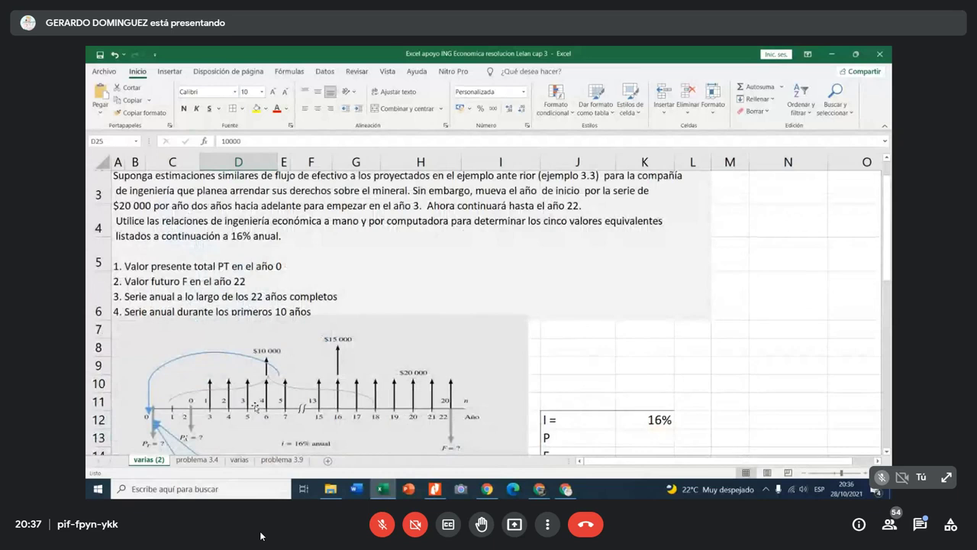
{"action": "scroll", "coordinate": [253, 405], "scroll_direction": "down", "scroll_amount": 5}
{"action": "scroll", "coordinate": [251, 400], "scroll_direction": "down", "scroll_amount": 1}
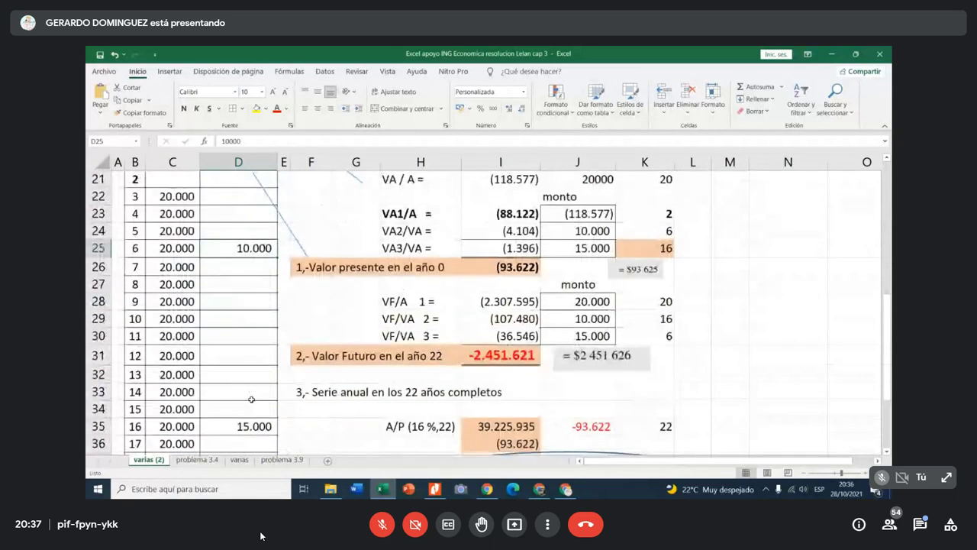
{"action": "scroll", "coordinate": [251, 398], "scroll_direction": "down", "scroll_amount": 2}
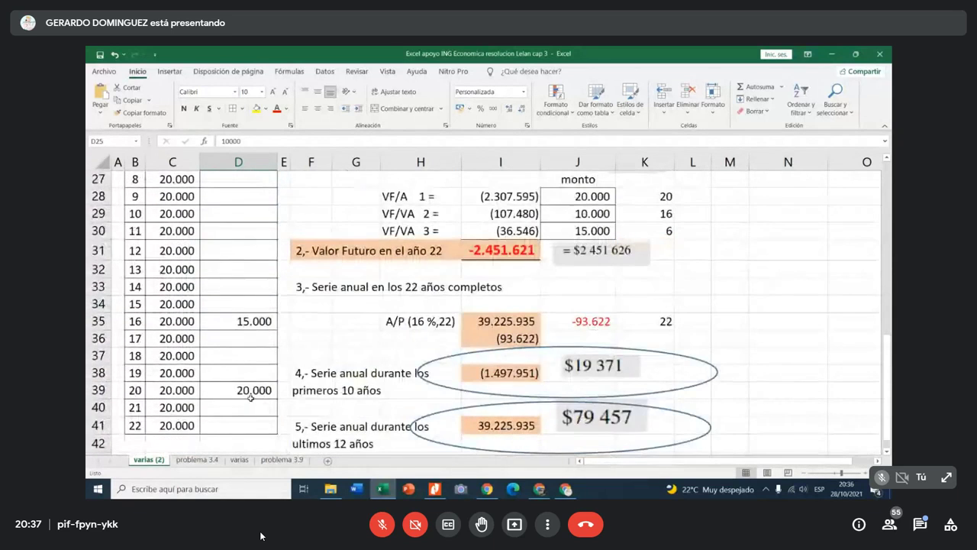
{"action": "scroll", "coordinate": [250, 398], "scroll_direction": "up", "scroll_amount": 8}
{"action": "scroll", "coordinate": [249, 395], "scroll_direction": "up", "scroll_amount": 1}
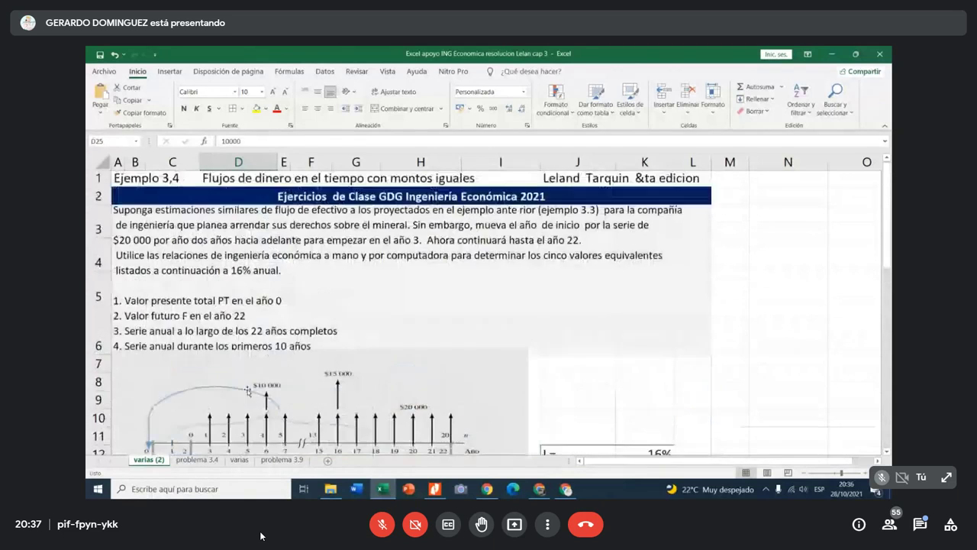
- Examine the year 2 value and year 0 present value labels in the results section against the cash flow diagram
{"action": "scroll", "coordinate": [247, 392], "scroll_direction": "down", "scroll_amount": 1}
{"action": "scroll", "coordinate": [246, 390], "scroll_direction": "down", "scroll_amount": 2}
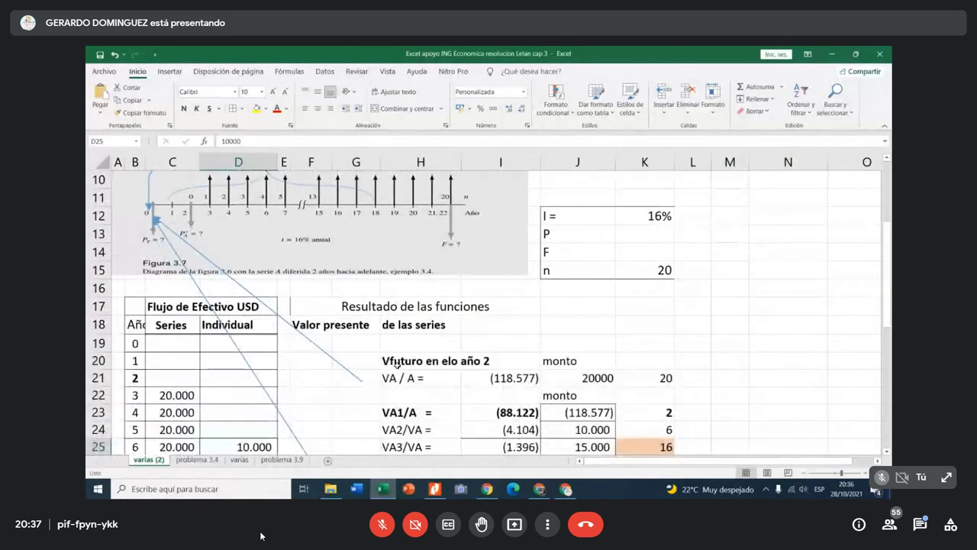
{"action": "left_click", "coordinate": [394, 364]}
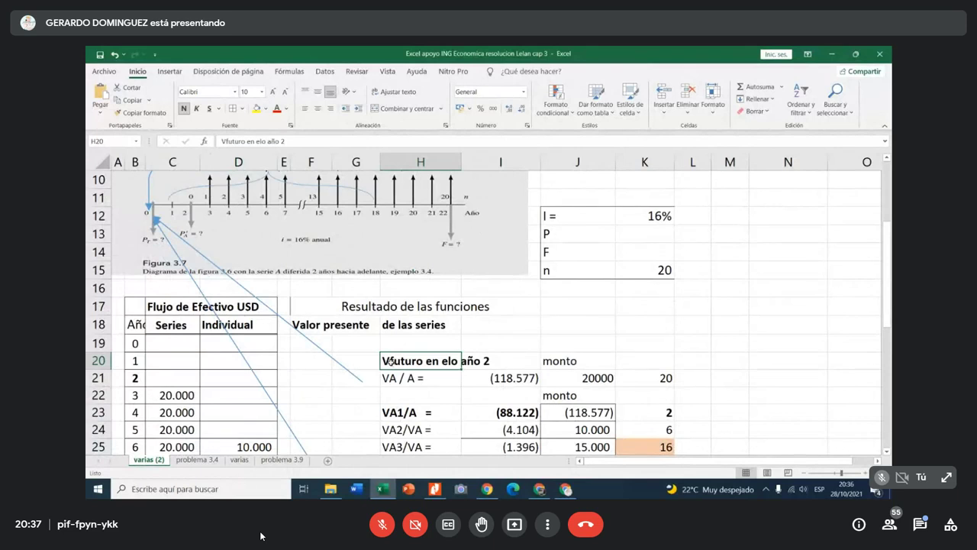
{"action": "scroll", "coordinate": [390, 362], "scroll_direction": "down", "scroll_amount": 1}
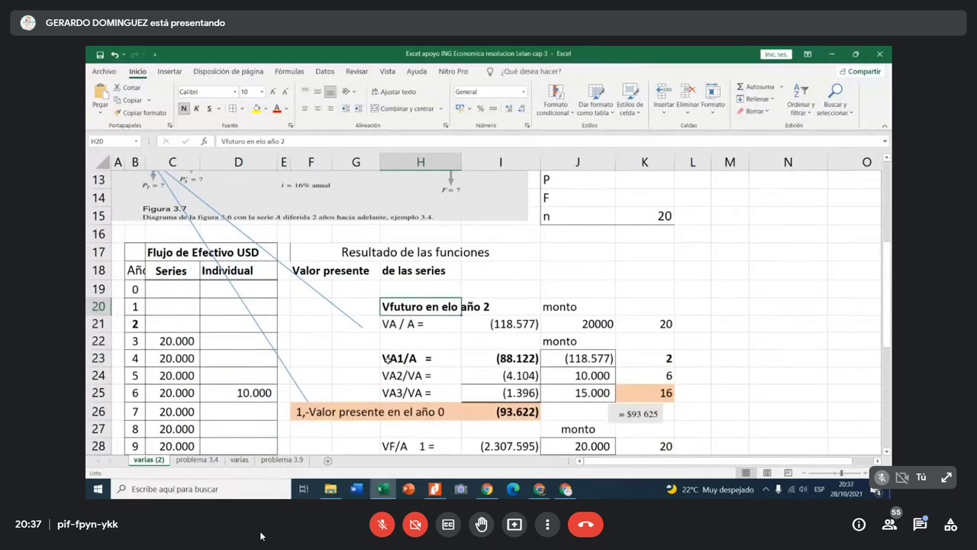
{"action": "scroll", "coordinate": [387, 364], "scroll_direction": "down", "scroll_amount": 2}
{"action": "left_click", "coordinate": [330, 308]}
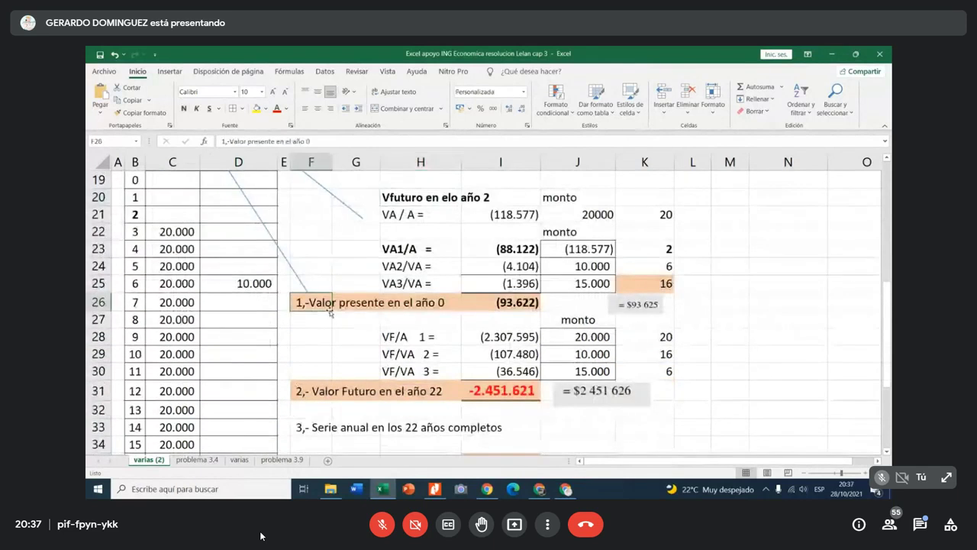
{"action": "left_click", "coordinate": [432, 304]}
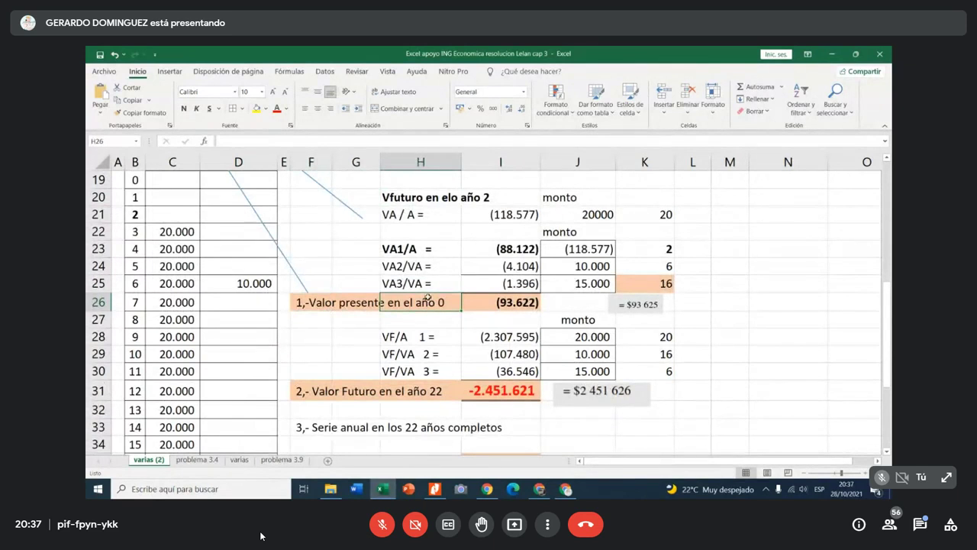
{"action": "scroll", "coordinate": [428, 298], "scroll_direction": "up", "scroll_amount": 5}
{"action": "scroll", "coordinate": [299, 328], "scroll_direction": "down", "scroll_amount": 1}
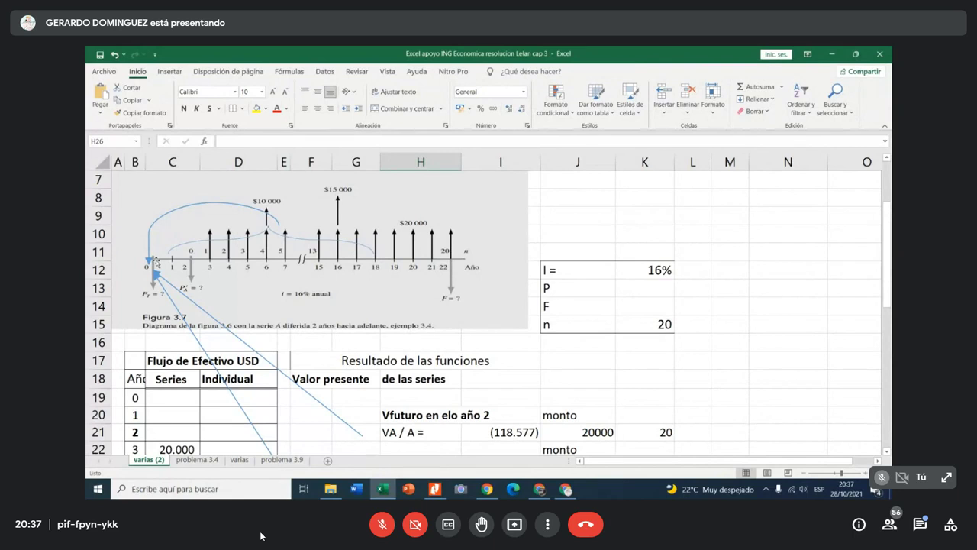
- Extend the upper connector line's free end to the VA / A = label in row 21
{"action": "scroll", "coordinate": [323, 371], "scroll_direction": "down", "scroll_amount": 2}
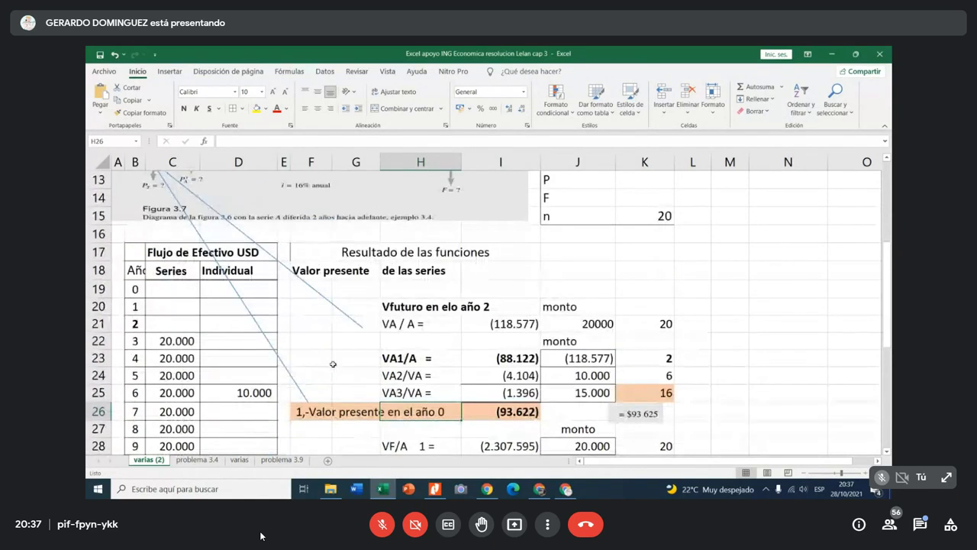
{"action": "left_click", "coordinate": [362, 326]}
{"action": "left_click_drag", "start_coordinate": [362, 327], "coordinate": [377, 323]}
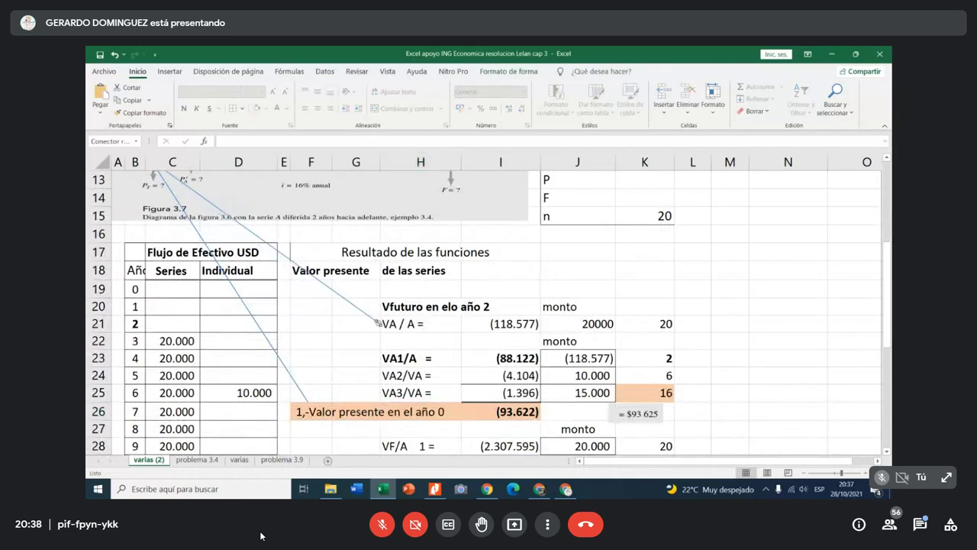
- Inspect the VA formula in I21 and the cells it references
{"action": "left_click", "coordinate": [412, 326]}
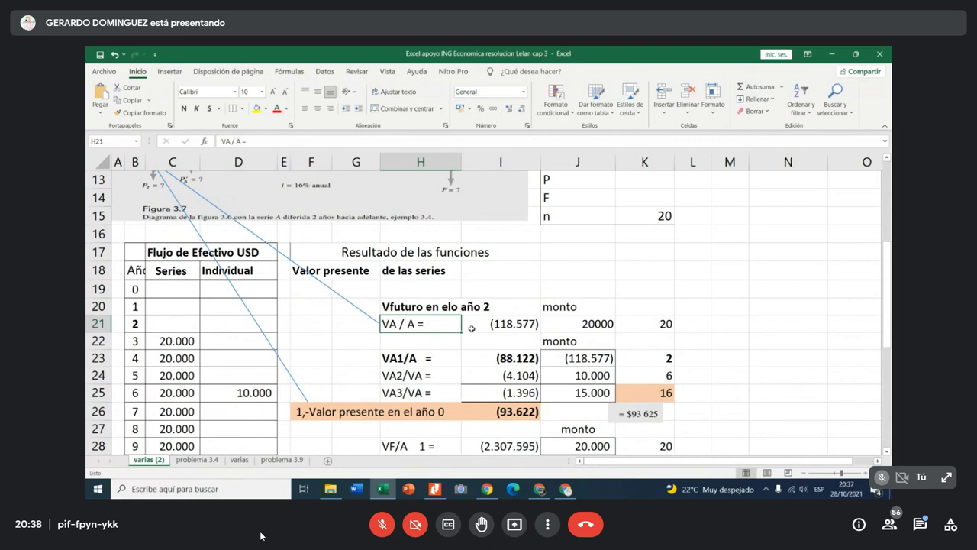
{"action": "left_click", "coordinate": [472, 328]}
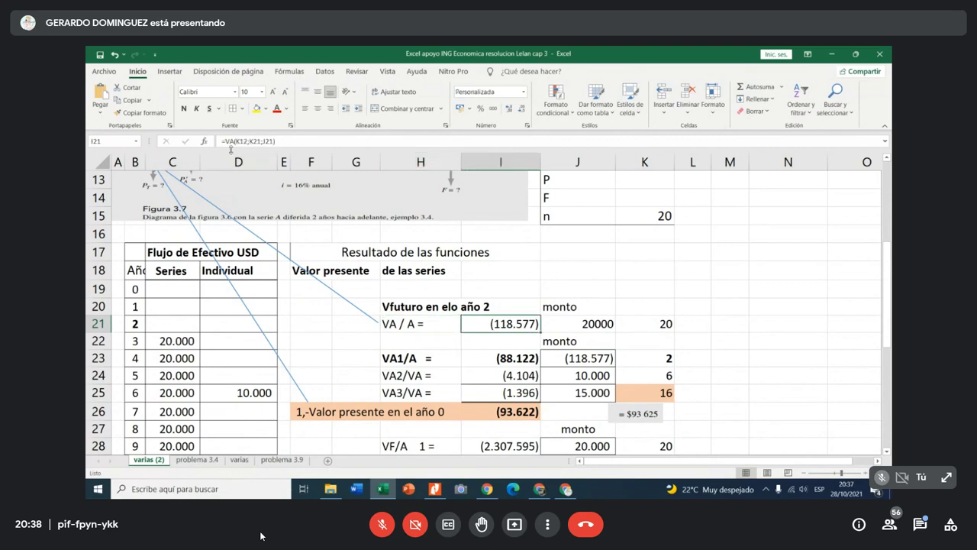
{"action": "left_click", "coordinate": [243, 142]}
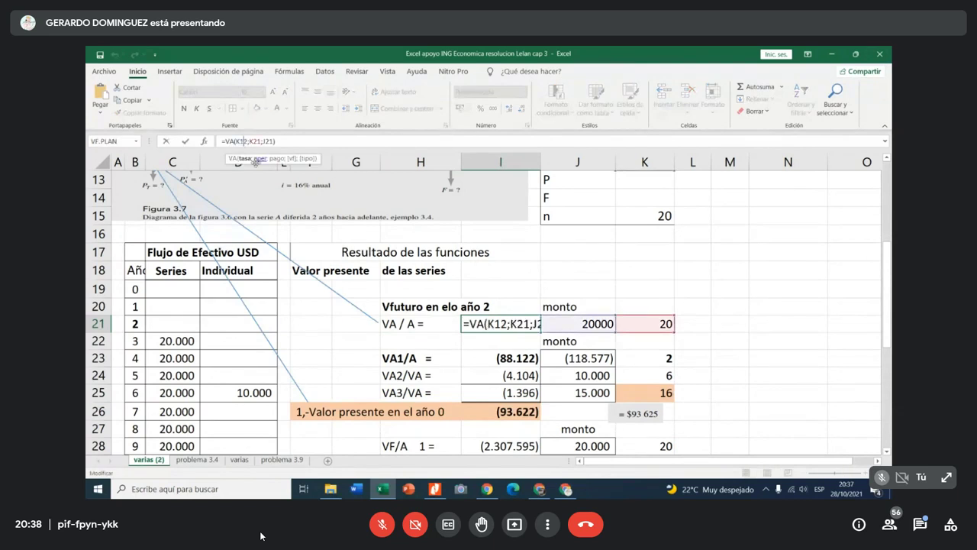
{"action": "left_click", "coordinate": [364, 361]}
{"action": "left_click", "coordinate": [496, 326]}
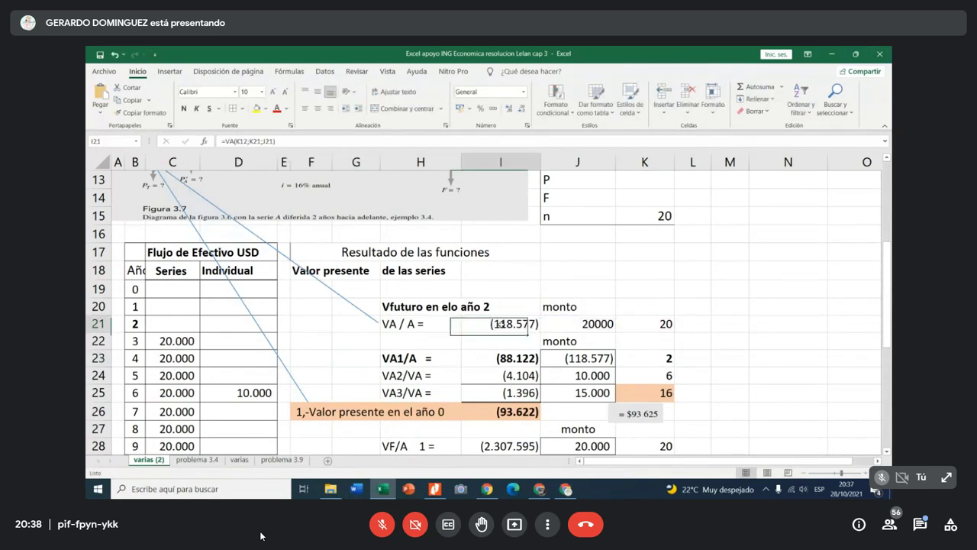
- Highlight the interest rate cell K12 with a yellow fill
{"action": "scroll", "coordinate": [547, 369], "scroll_direction": "up", "scroll_amount": 2}
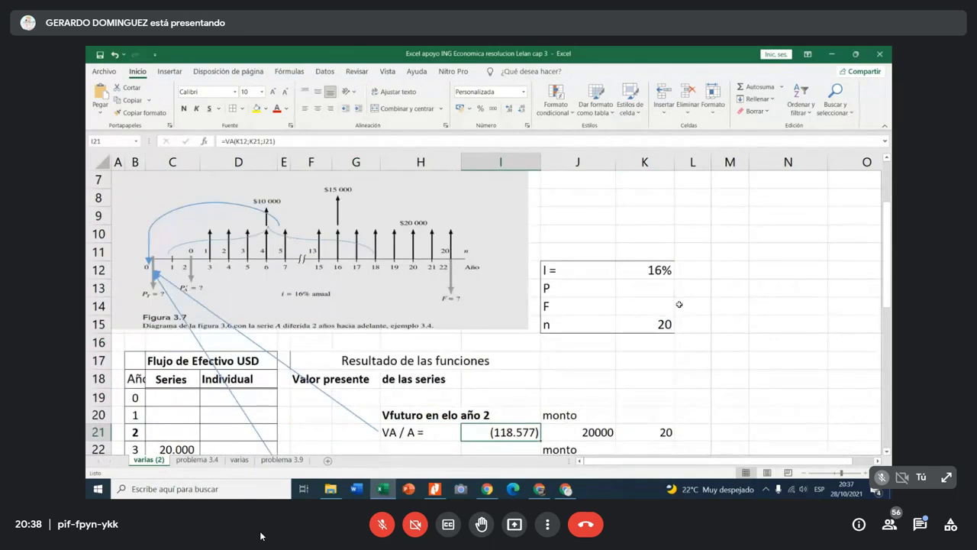
{"action": "left_click", "coordinate": [649, 273]}
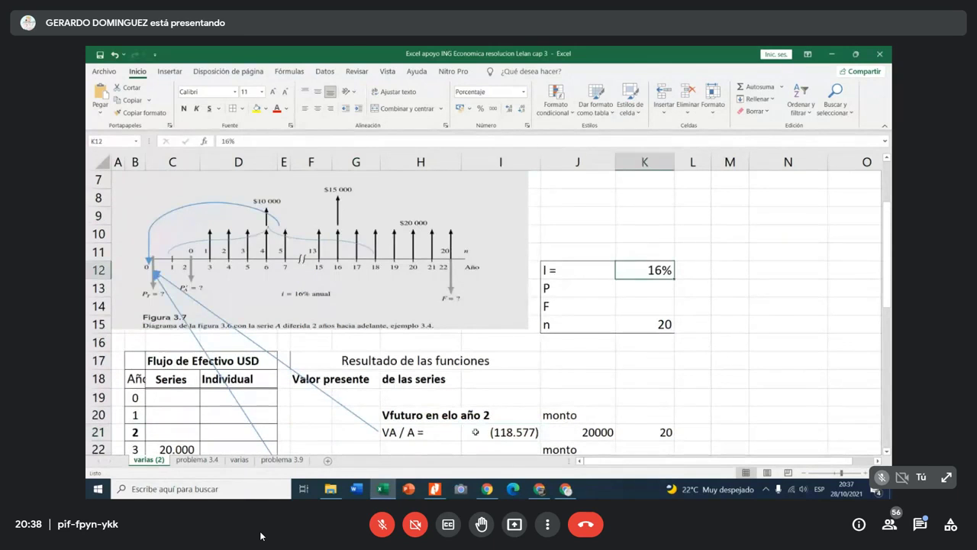
{"action": "left_click", "coordinate": [256, 108]}
- Examine the function arguments of the VA formula in I21 and relate them to the cash flow diagram
{"action": "scroll", "coordinate": [351, 329], "scroll_direction": "down", "scroll_amount": 3}
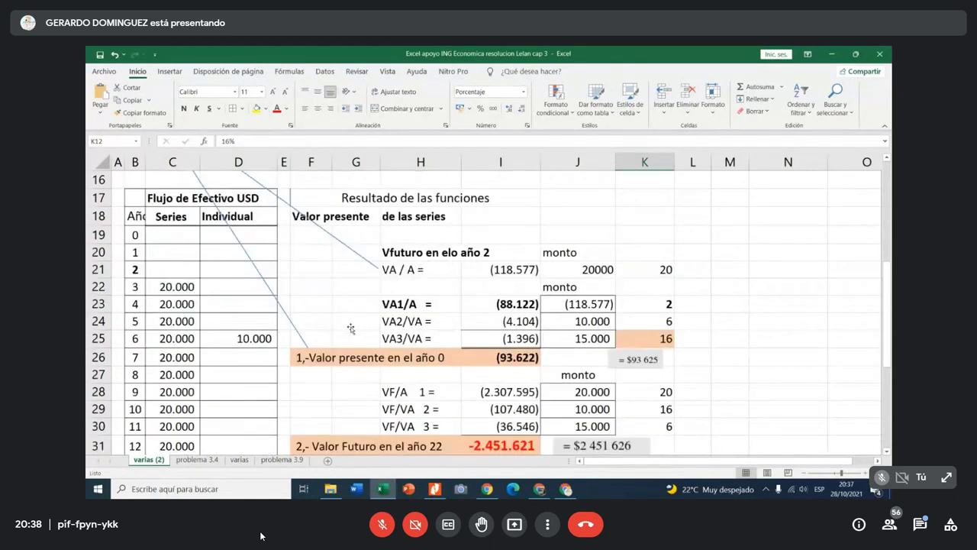
{"action": "scroll", "coordinate": [350, 328], "scroll_direction": "down", "scroll_amount": 1}
{"action": "left_click", "coordinate": [467, 214]}
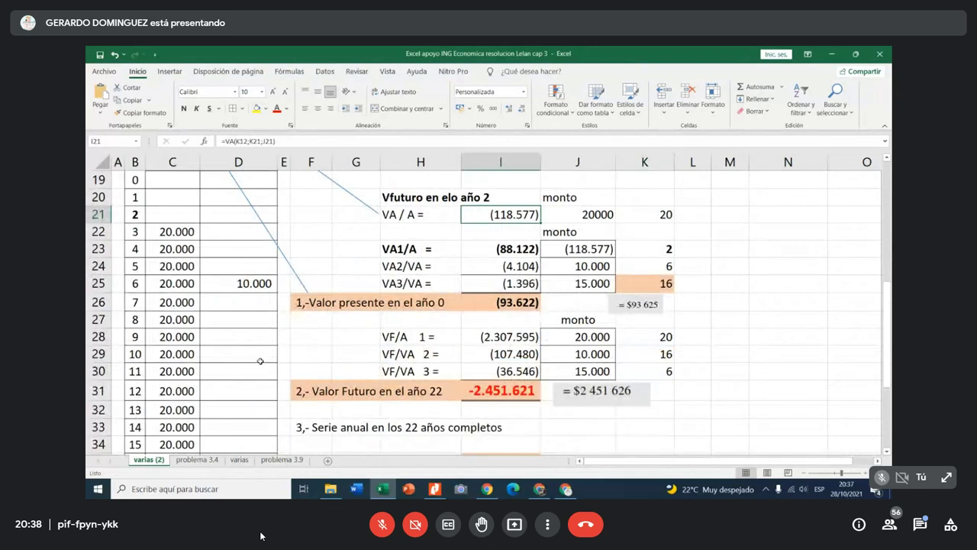
{"action": "left_click", "coordinate": [204, 142]}
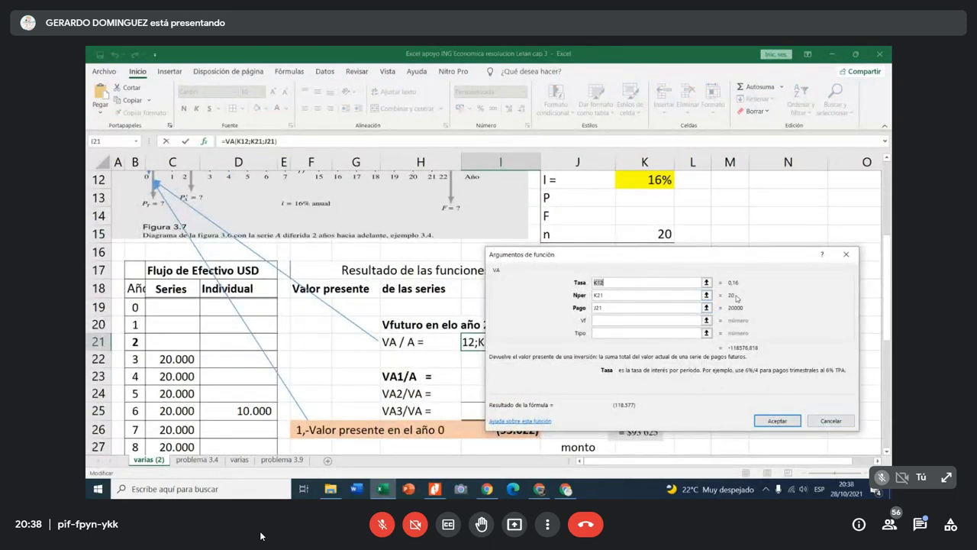
{"action": "left_click", "coordinate": [830, 421]}
{"action": "scroll", "coordinate": [248, 343], "scroll_direction": "up", "scroll_amount": 3}
{"action": "scroll", "coordinate": [221, 321], "scroll_direction": "down", "scroll_amount": 2}
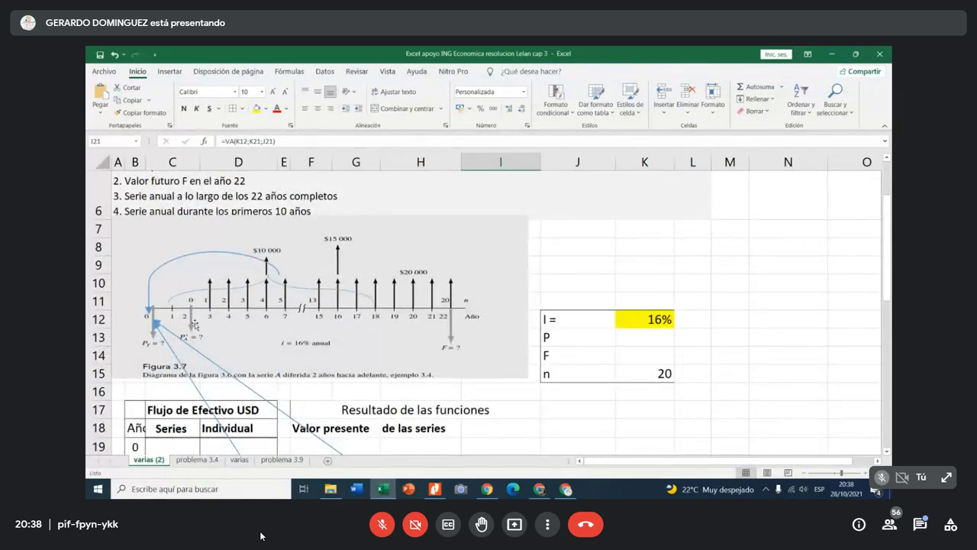
{"action": "scroll", "coordinate": [206, 313], "scroll_direction": "down", "scroll_amount": 2}
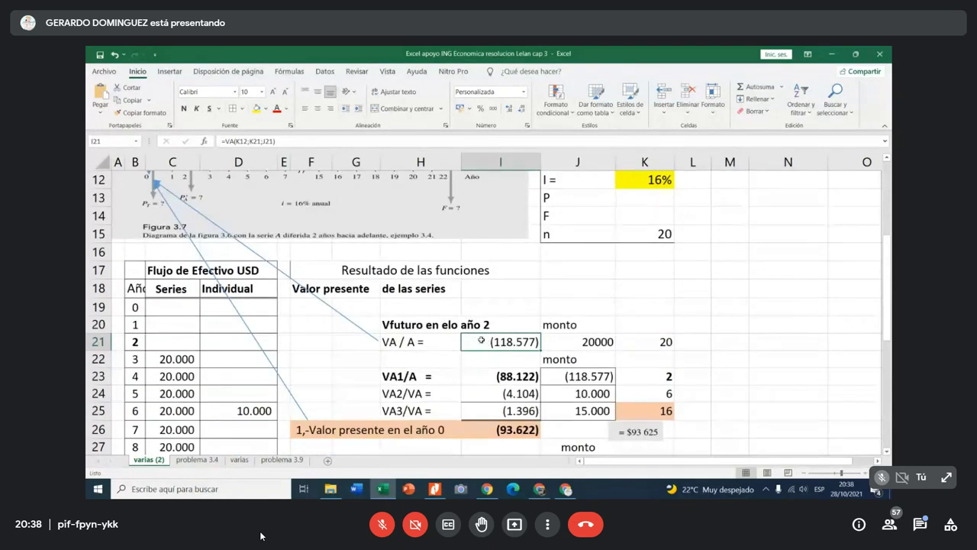
{"action": "left_click", "coordinate": [204, 141]}
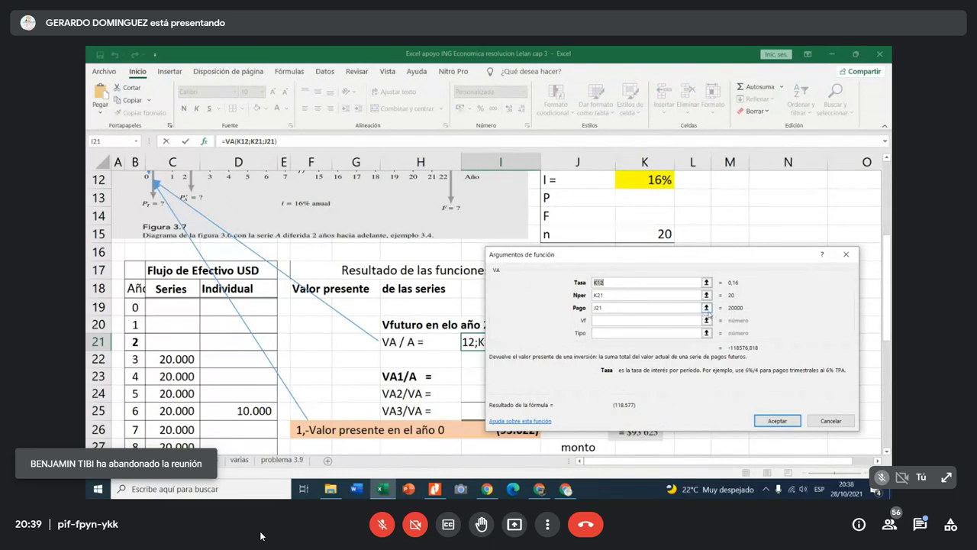
{"action": "left_click", "coordinate": [775, 421]}
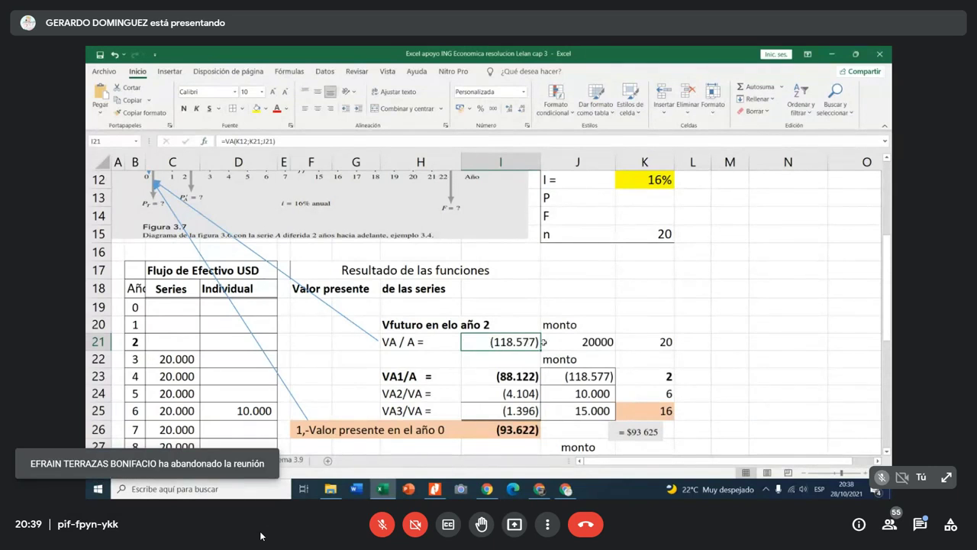
- Copy the number format and border of the amount in J24 onto the series amount in J21
{"action": "left_click", "coordinate": [589, 345]}
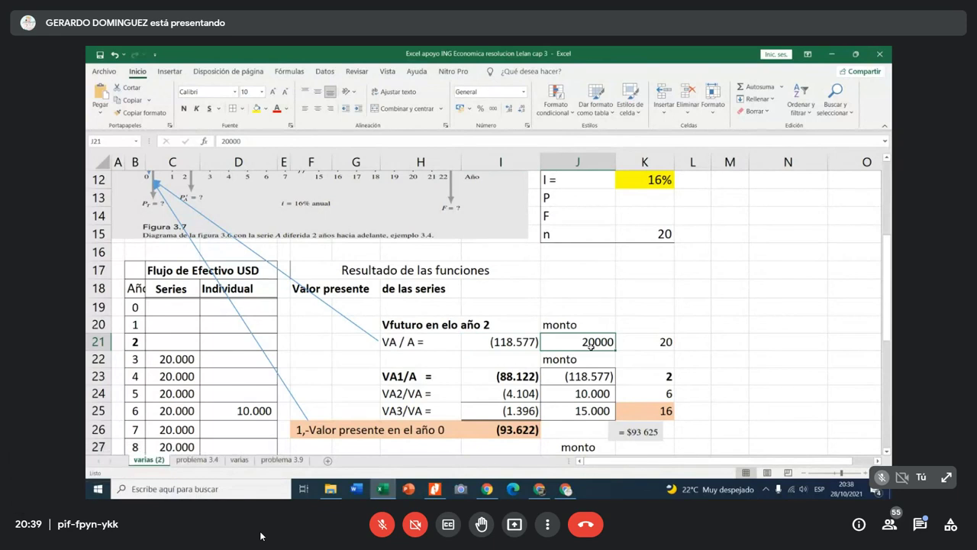
{"action": "left_click", "coordinate": [591, 392]}
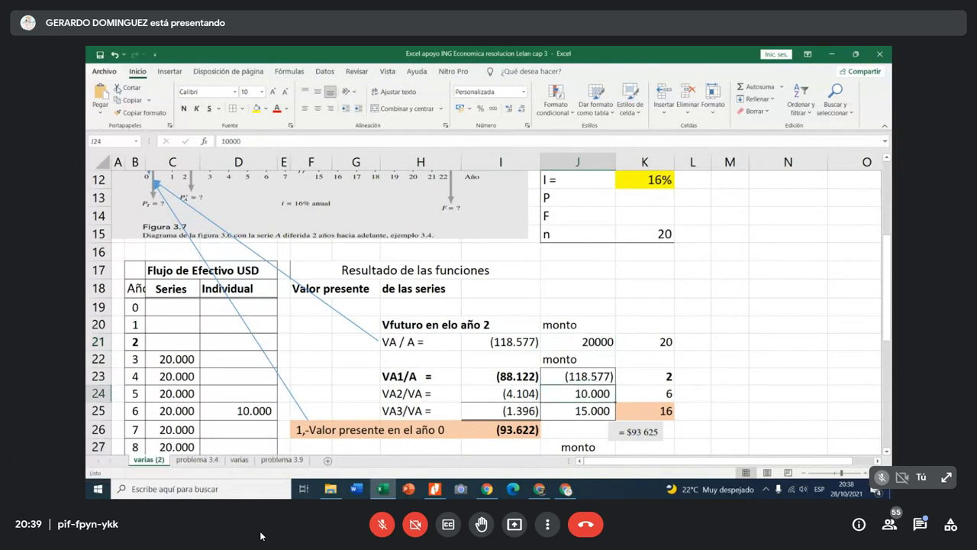
{"action": "left_click", "coordinate": [139, 112]}
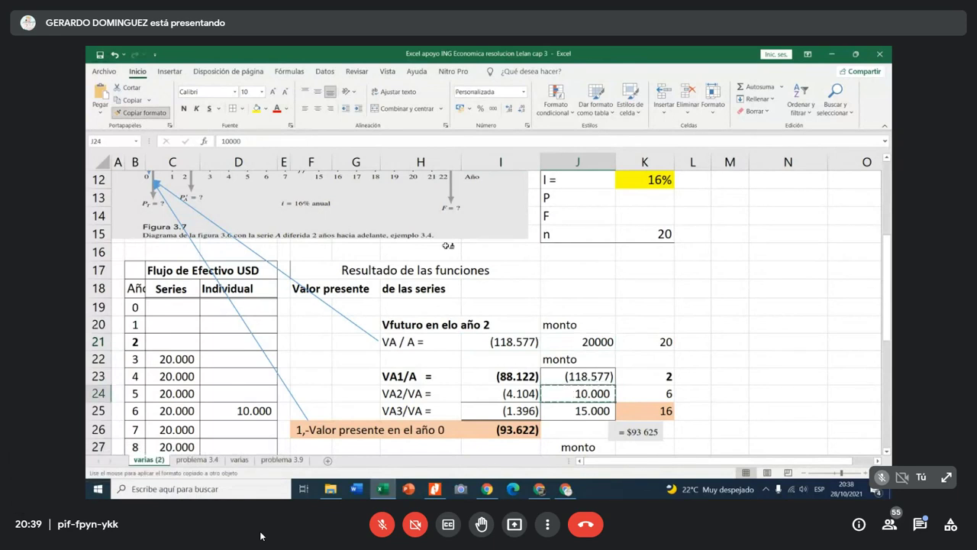
{"action": "left_click", "coordinate": [582, 338]}
{"action": "left_click", "coordinate": [654, 344]}
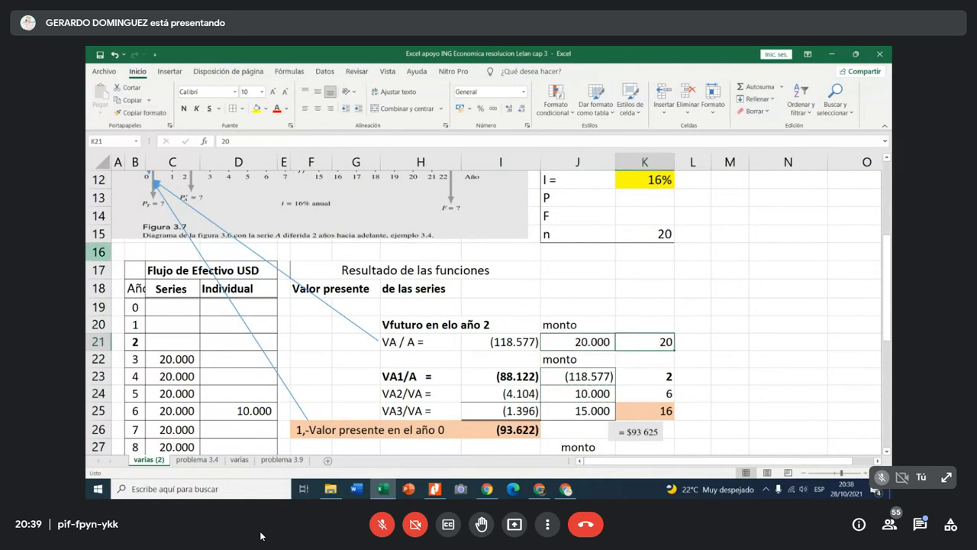
- Stretch the brace over the $20 000 series in the cash flow diagram so it spans years 2 to 22
{"action": "scroll", "coordinate": [488, 305], "scroll_direction": "down", "scroll_amount": 1}
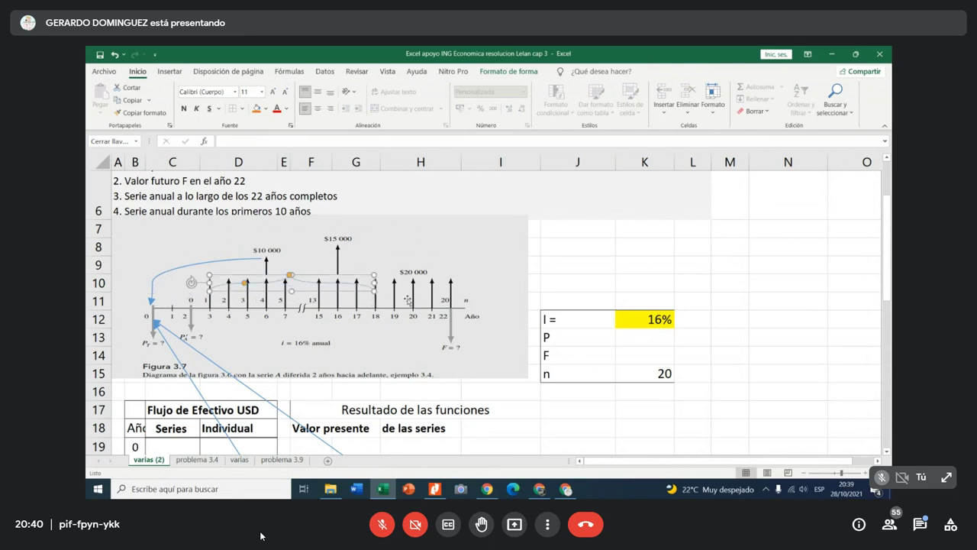
{"action": "left_click_drag", "start_coordinate": [374, 291], "coordinate": [450, 282]}
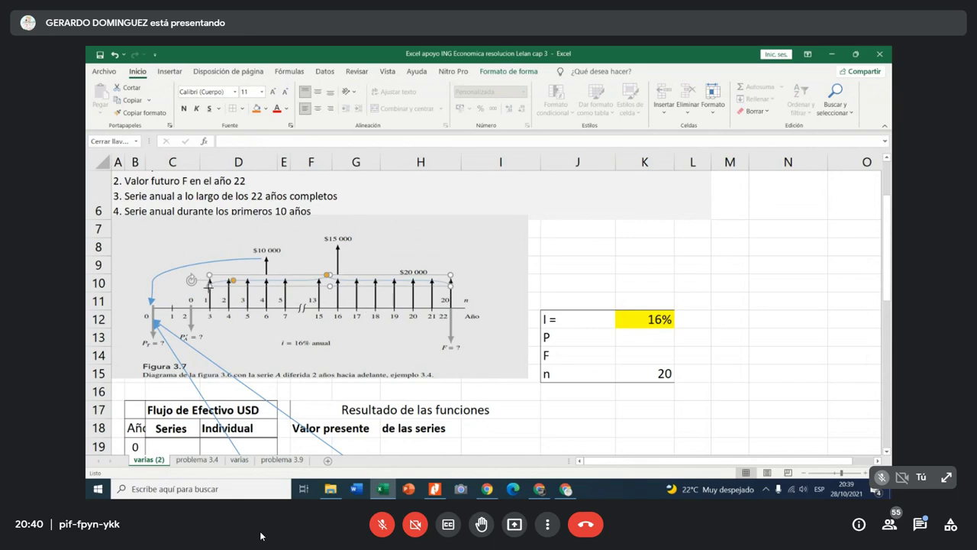
{"action": "left_click", "coordinate": [192, 285]}
{"action": "left_click", "coordinate": [190, 283]}
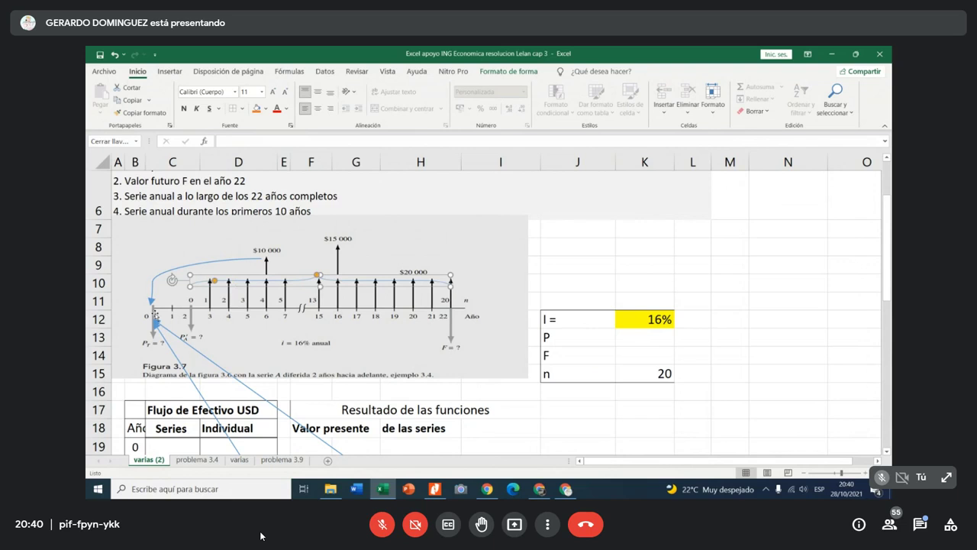
- Examine the function arguments of the VA1/A formula in I23 and how it uses the year-2 value from I21
{"action": "scroll", "coordinate": [351, 410], "scroll_direction": "down", "scroll_amount": 1}
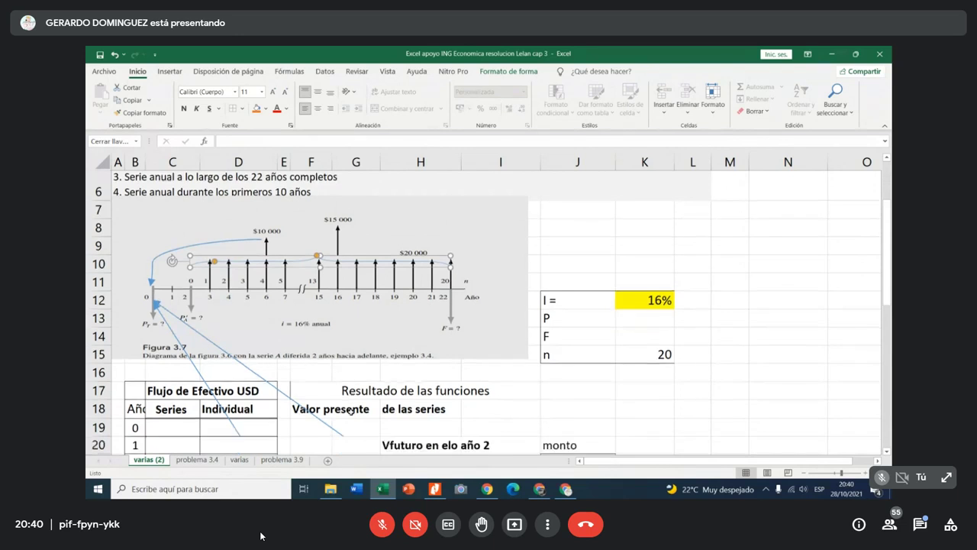
{"action": "scroll", "coordinate": [350, 411], "scroll_direction": "down", "scroll_amount": 2}
{"action": "left_click", "coordinate": [412, 397]}
{"action": "left_click", "coordinate": [519, 395]}
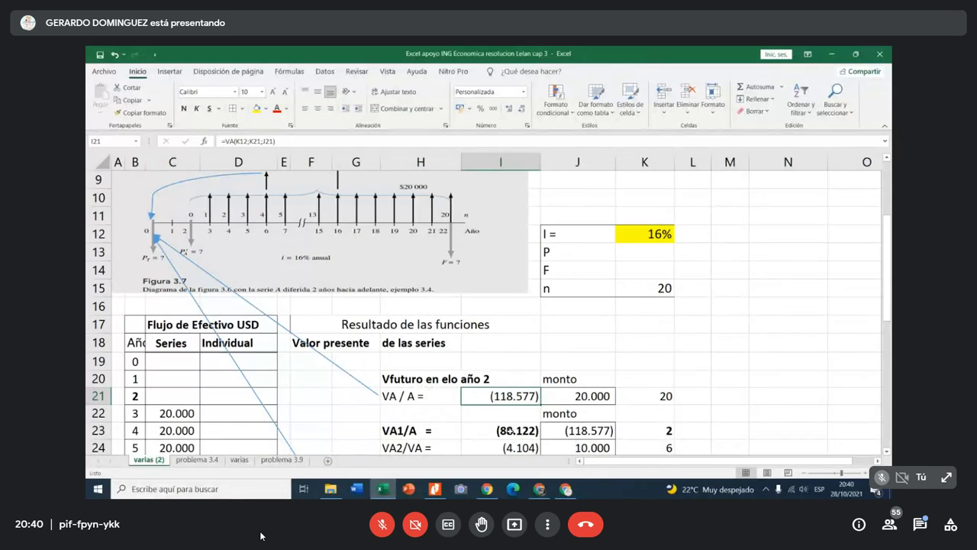
{"action": "left_click", "coordinate": [509, 431]}
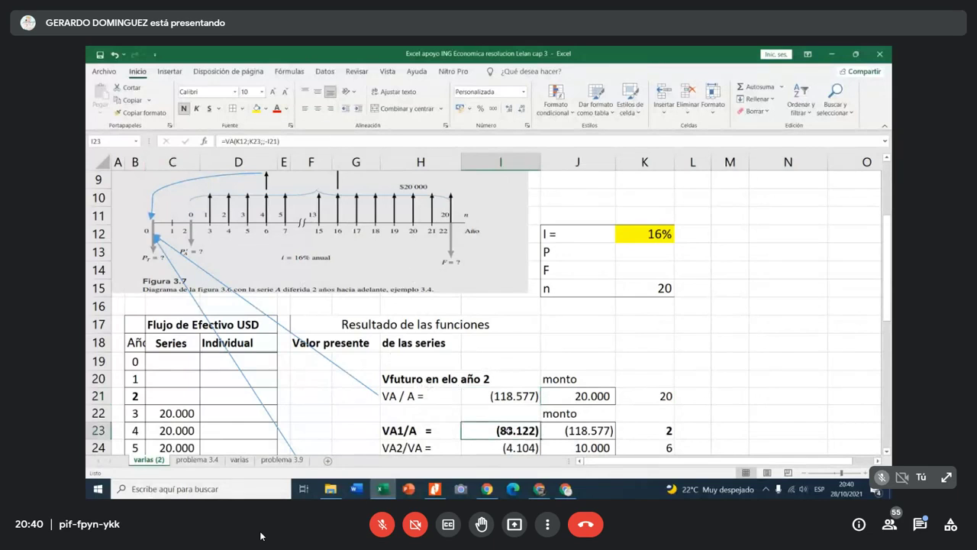
{"action": "key", "text": "shift+F3"}
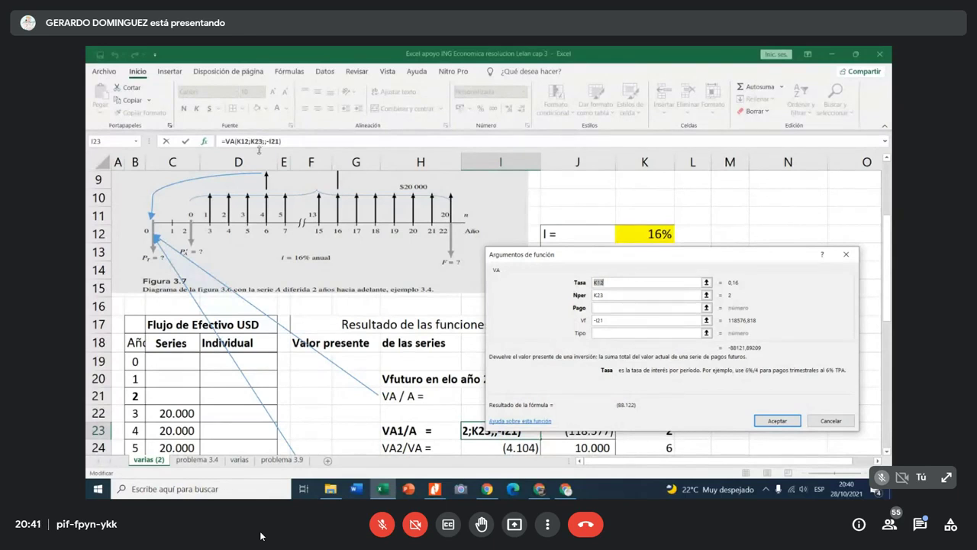
{"action": "left_click_drag", "start_coordinate": [672, 257], "coordinate": [663, 156]}
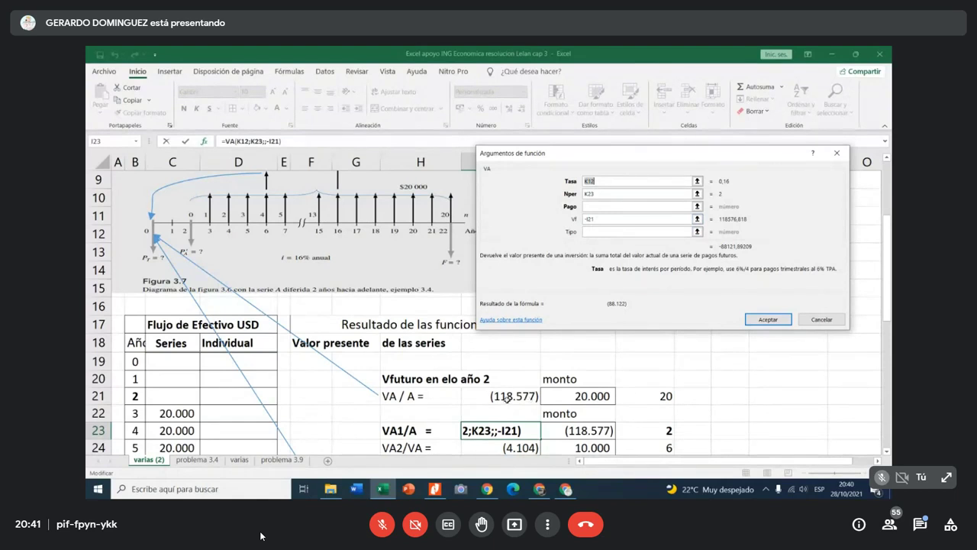
{"action": "left_click", "coordinate": [787, 321]}
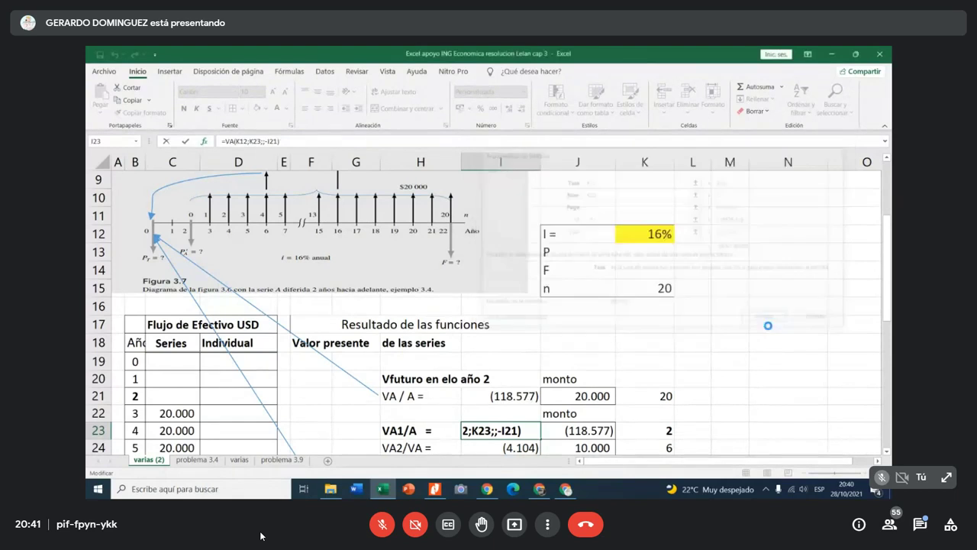
{"action": "left_click", "coordinate": [521, 396]}
{"action": "left_click", "coordinate": [513, 430]}
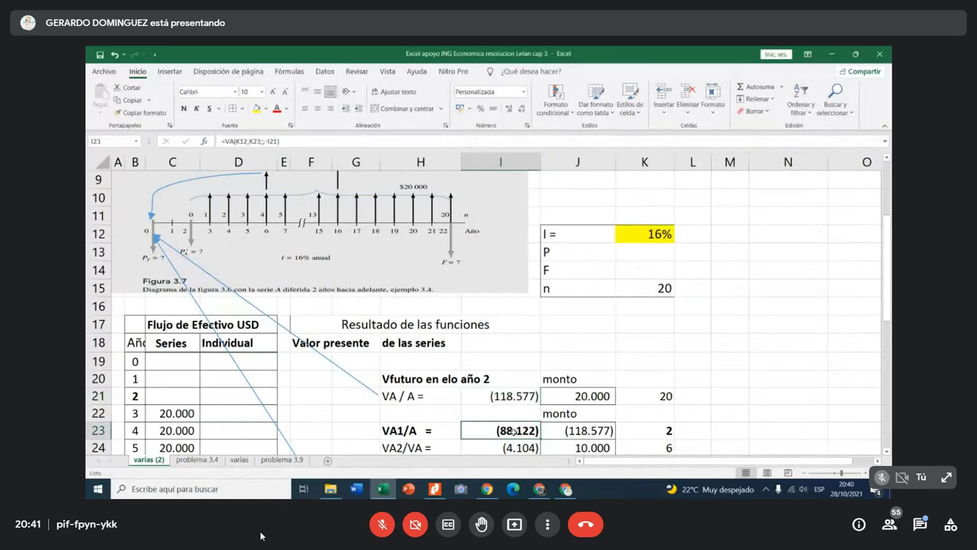
{"action": "left_click", "coordinate": [438, 429]}
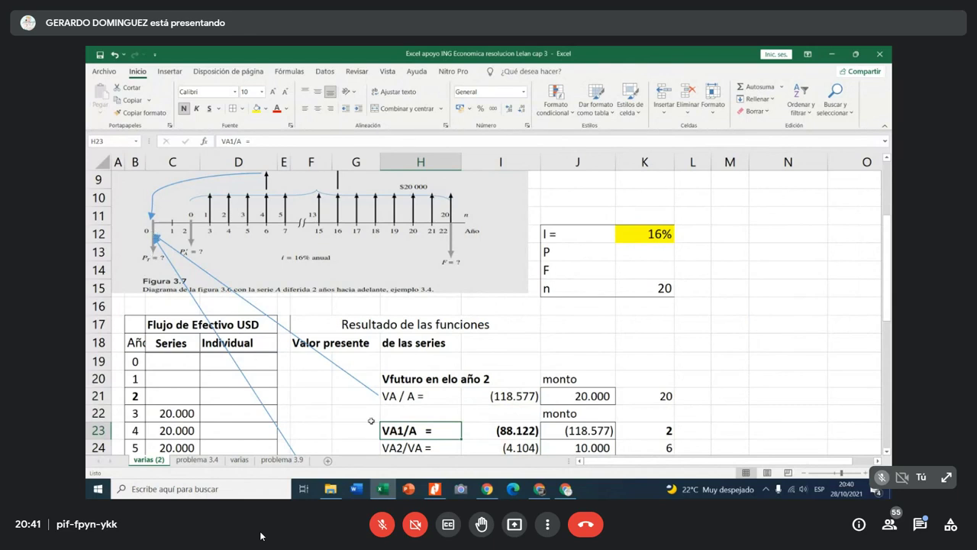
{"action": "left_click", "coordinate": [486, 433]}
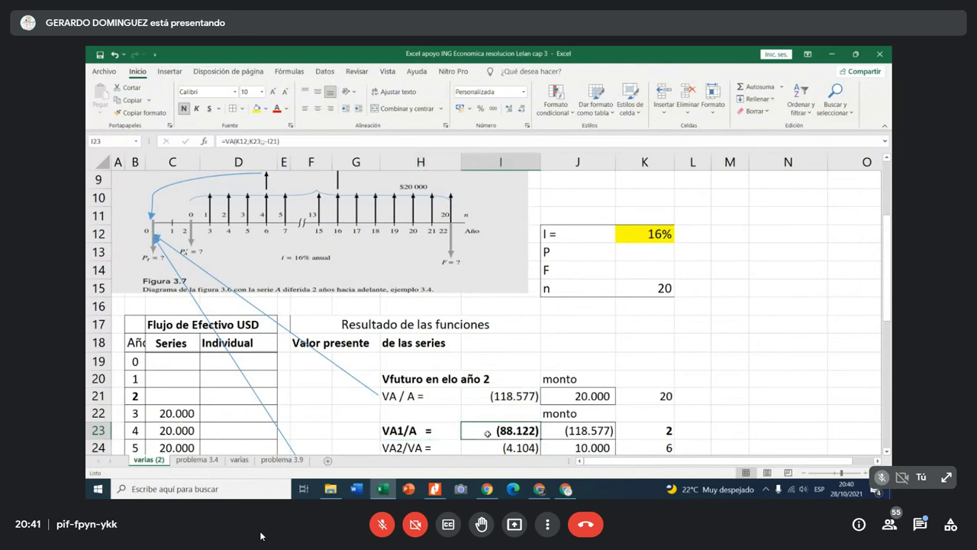
- Examine the function arguments of the VA2/VA formula in I24 for the $10 000 flow and relate them to the diagram
{"action": "scroll", "coordinate": [486, 432], "scroll_direction": "down", "scroll_amount": 1}
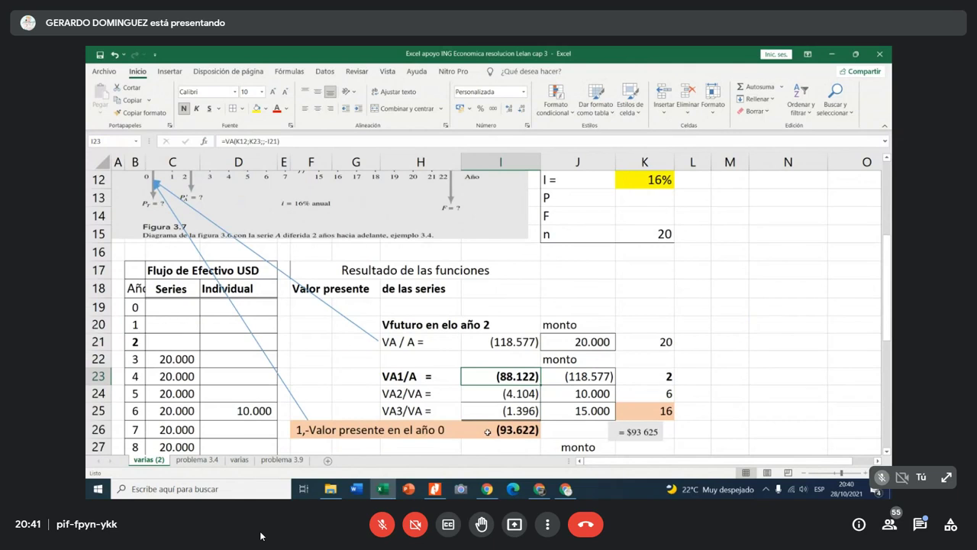
{"action": "scroll", "coordinate": [487, 432], "scroll_direction": "up", "scroll_amount": 1}
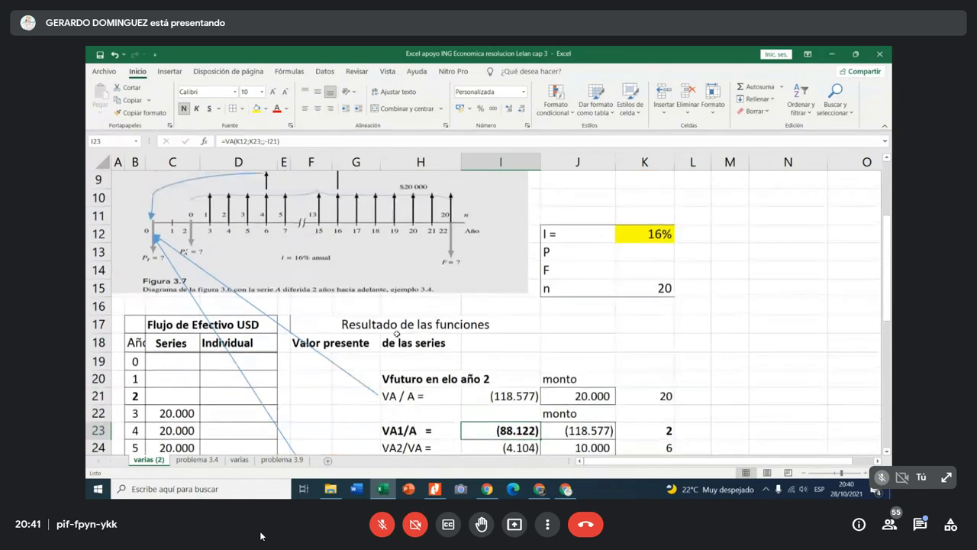
{"action": "scroll", "coordinate": [266, 187], "scroll_direction": "up", "scroll_amount": 2}
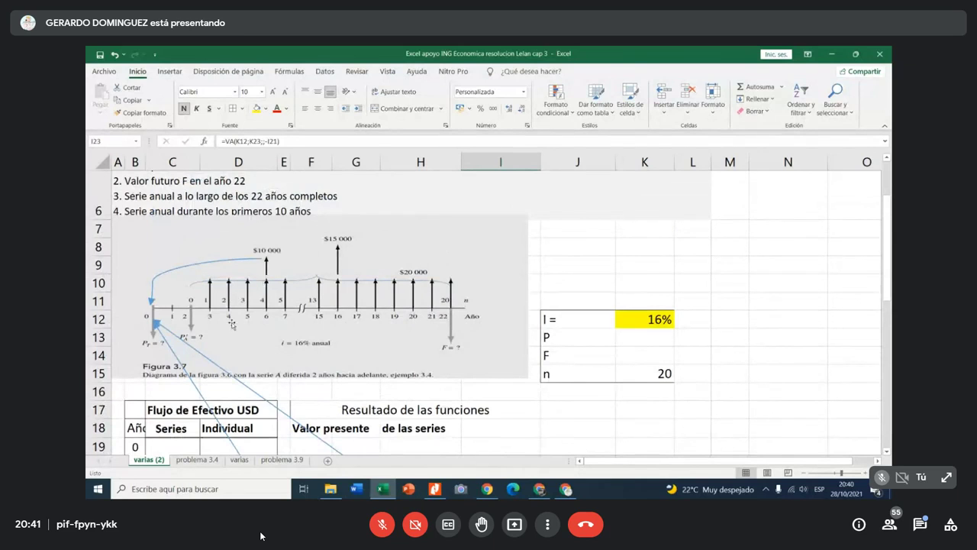
{"action": "scroll", "coordinate": [243, 319], "scroll_direction": "down", "scroll_amount": 3}
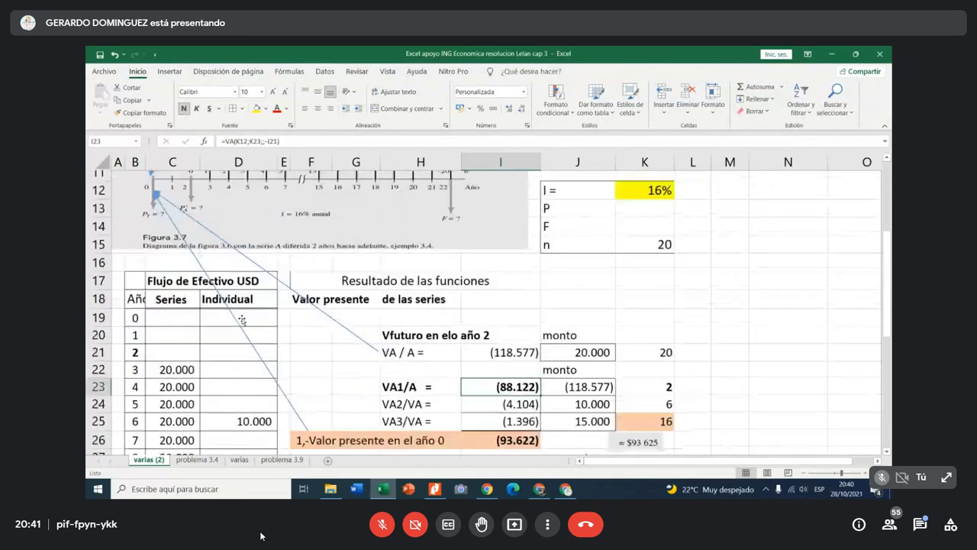
{"action": "left_click", "coordinate": [520, 392]}
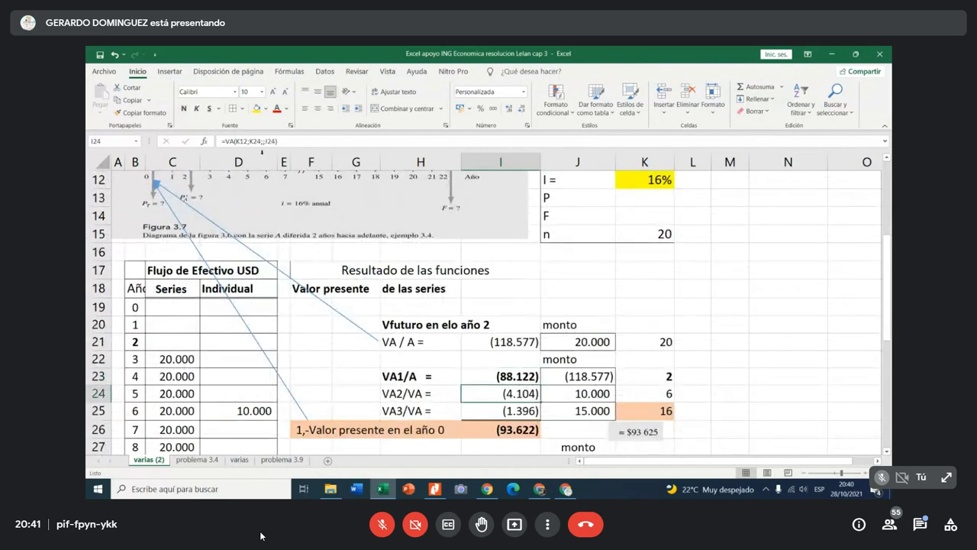
{"action": "left_click", "coordinate": [204, 142]}
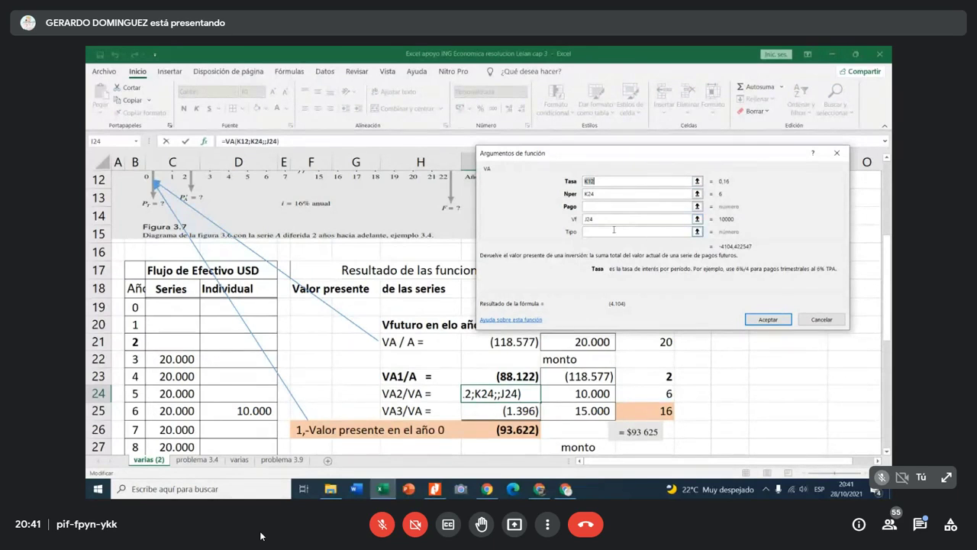
{"action": "scroll", "coordinate": [614, 229], "scroll_direction": "up", "scroll_amount": 3}
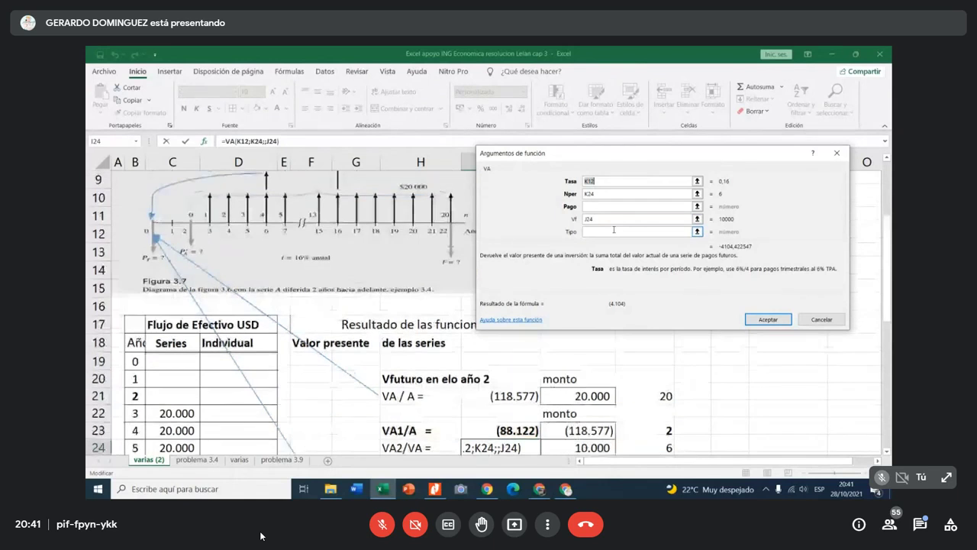
{"action": "scroll", "coordinate": [613, 229], "scroll_direction": "down", "scroll_amount": 2}
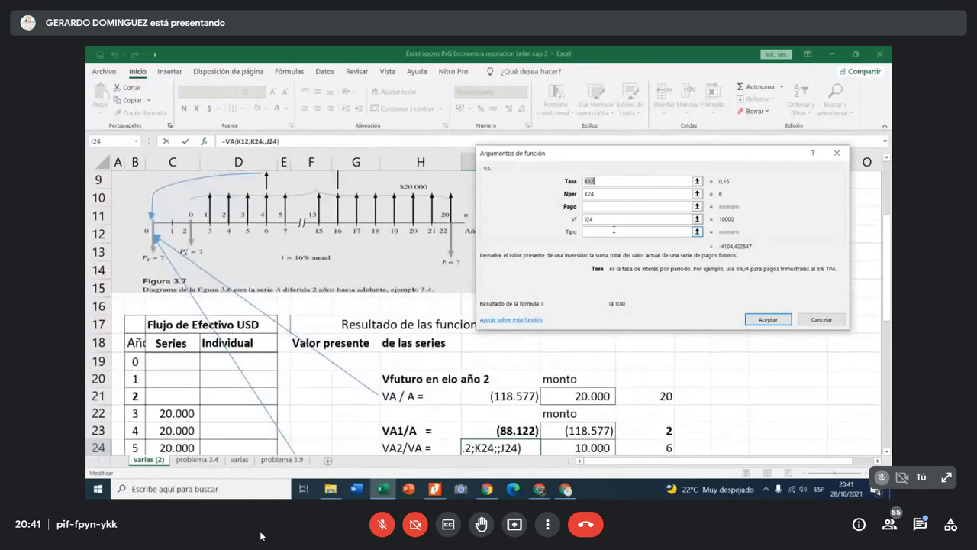
{"action": "left_click", "coordinate": [768, 319]}
{"action": "scroll", "coordinate": [534, 431], "scroll_direction": "down", "scroll_amount": 1}
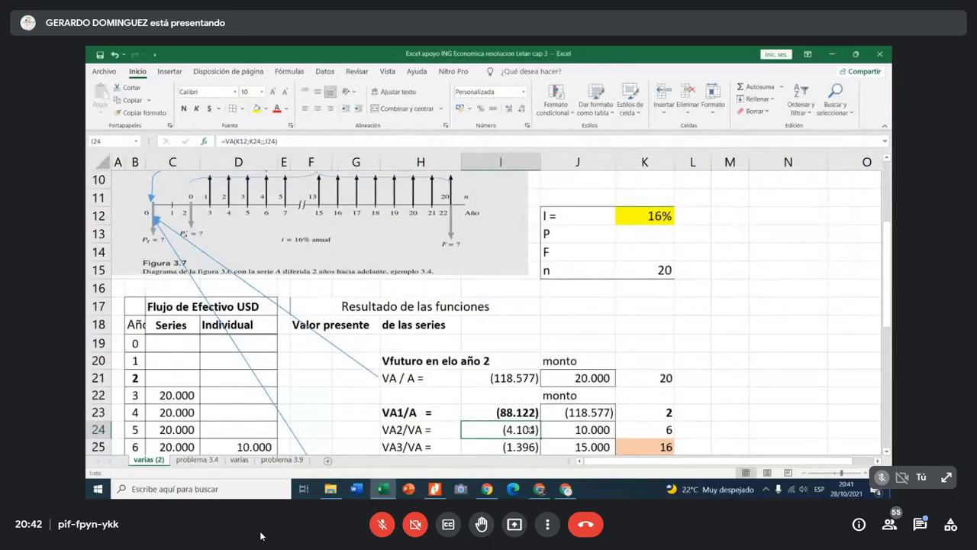
- Compare the $15 000 flow in the diagram with the VA3/VA formula in I25 and its amount and number of years
{"action": "scroll", "coordinate": [530, 425], "scroll_direction": "up", "scroll_amount": 1}
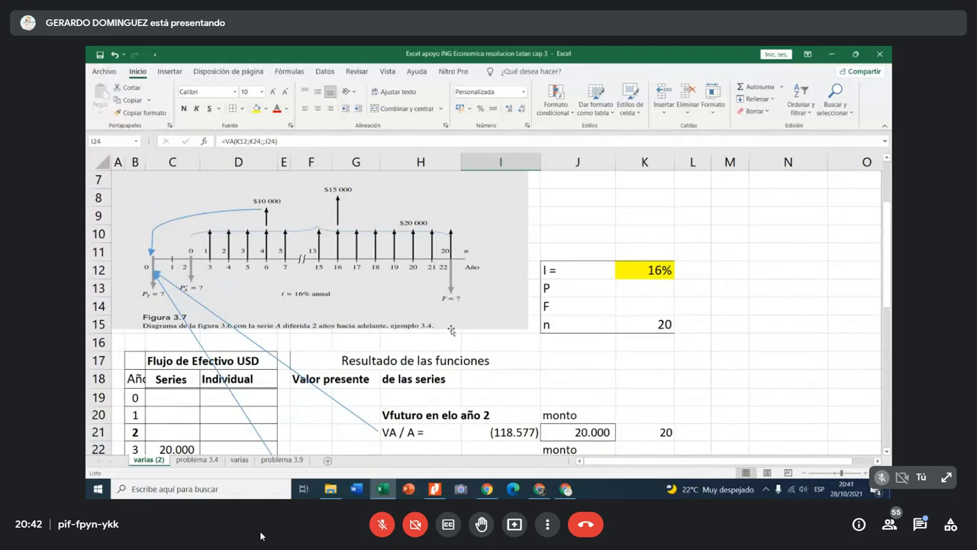
{"action": "left_click", "coordinate": [339, 221]}
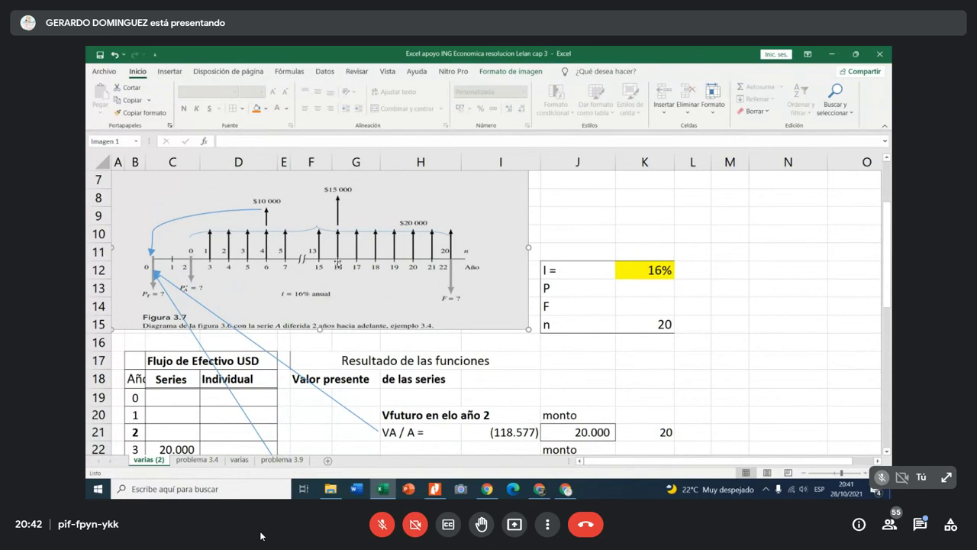
{"action": "scroll", "coordinate": [540, 351], "scroll_direction": "down", "scroll_amount": 1}
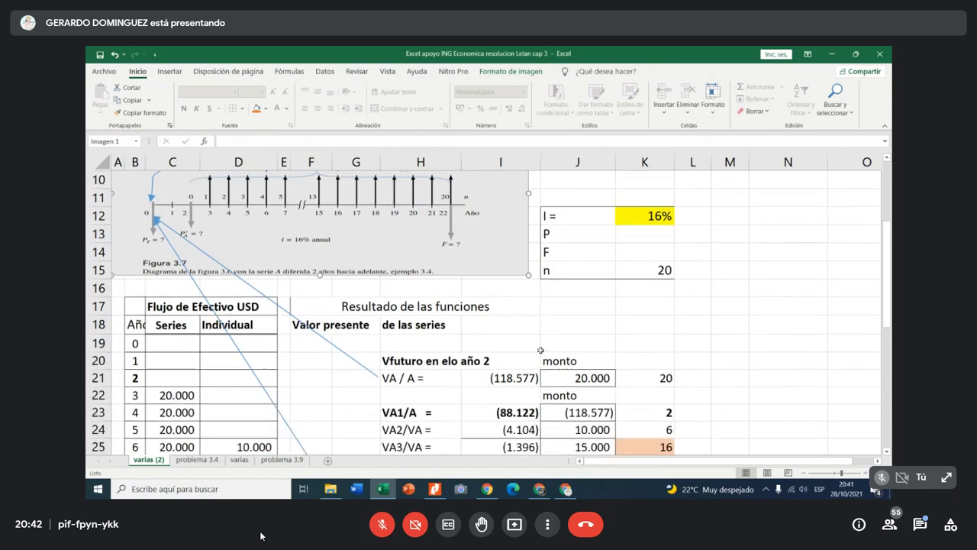
{"action": "left_click", "coordinate": [497, 430]}
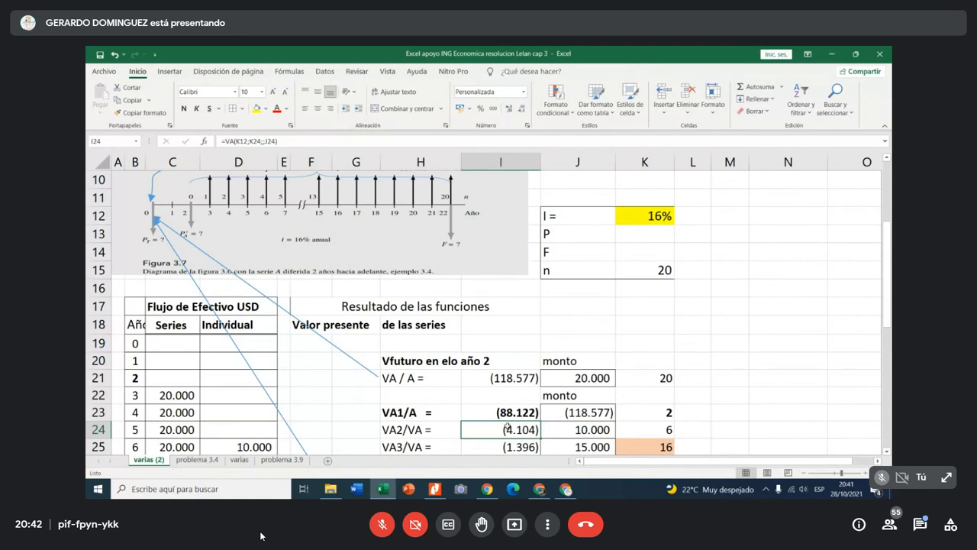
{"action": "left_click", "coordinate": [585, 434]}
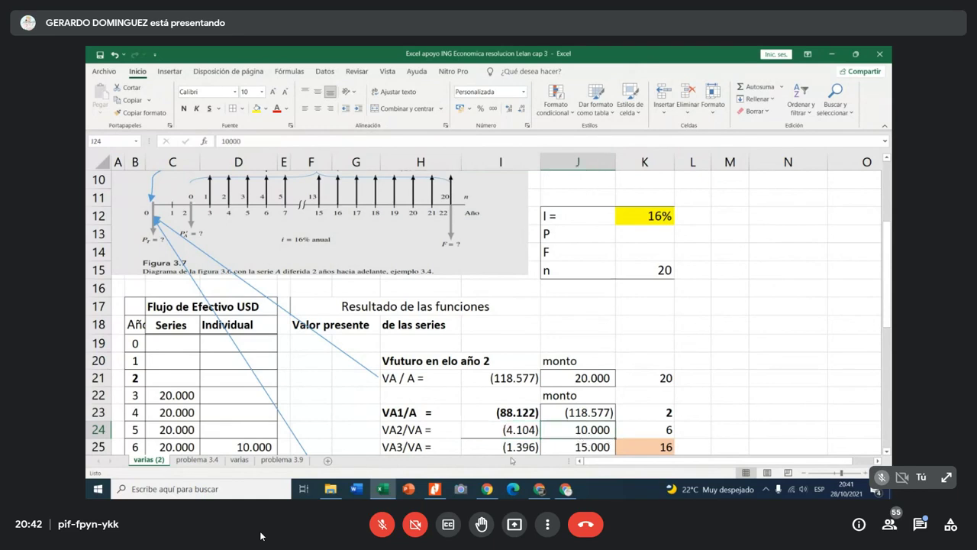
{"action": "left_click", "coordinate": [517, 447]}
{"action": "scroll", "coordinate": [518, 446], "scroll_direction": "down", "scroll_amount": 1}
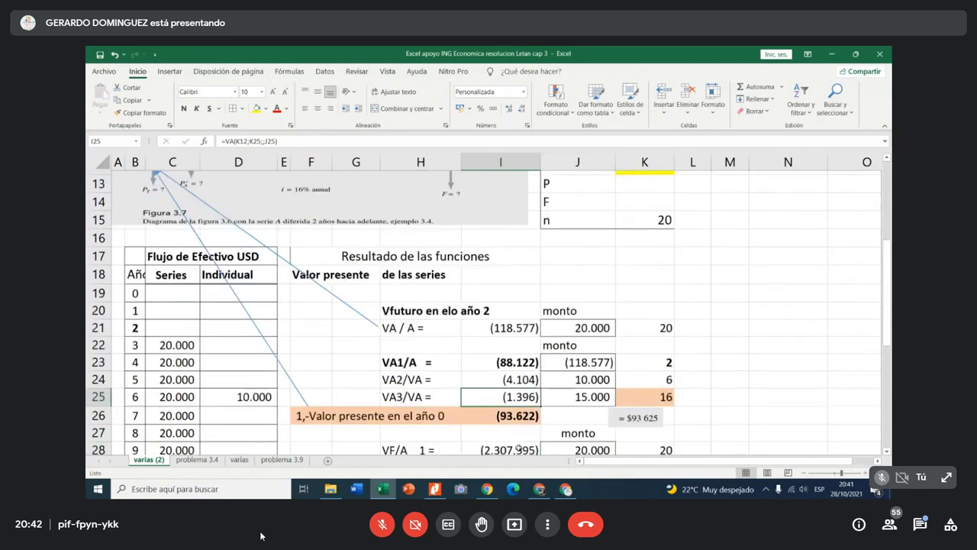
{"action": "scroll", "coordinate": [517, 447], "scroll_direction": "up", "scroll_amount": 1}
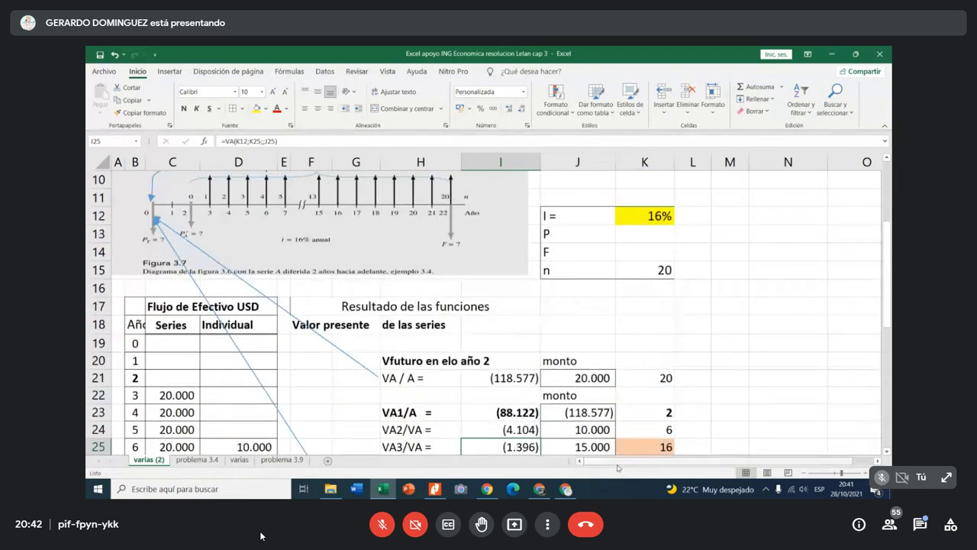
{"action": "left_click", "coordinate": [588, 446]}
{"action": "left_click", "coordinate": [648, 449]}
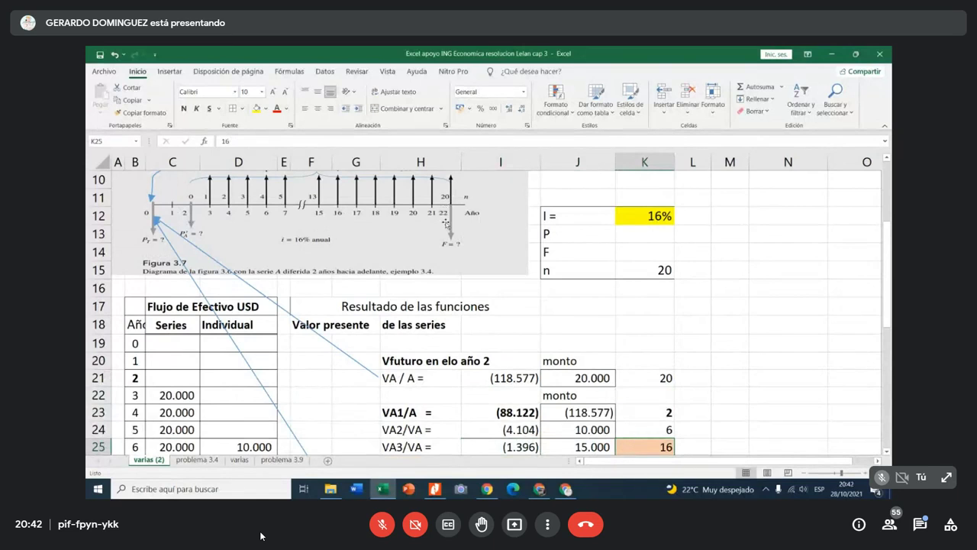
{"action": "scroll", "coordinate": [445, 226], "scroll_direction": "up", "scroll_amount": 1}
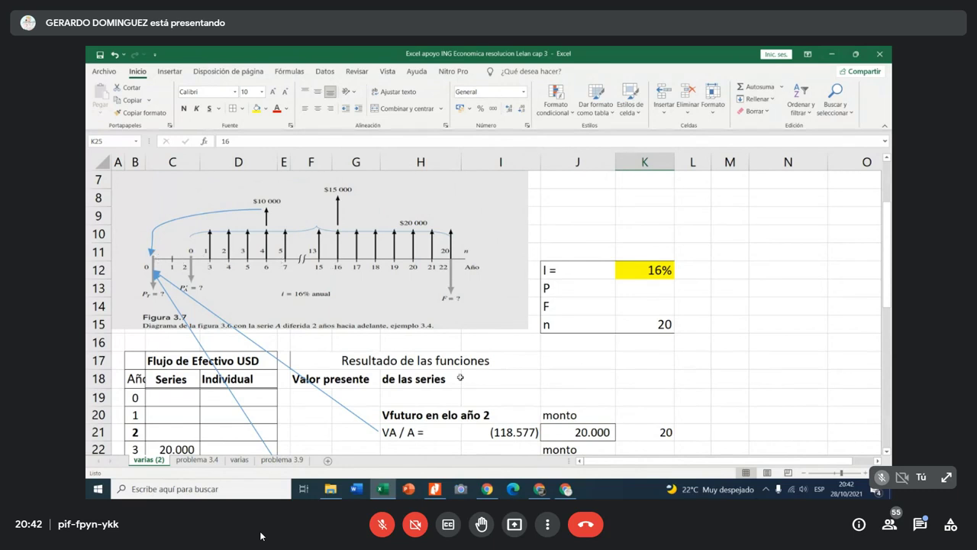
- Review the year-0 present value formula in I26 together with the partial present values in I23:I25
{"action": "scroll", "coordinate": [461, 375], "scroll_direction": "down", "scroll_amount": 2}
{"action": "scroll", "coordinate": [461, 374], "scroll_direction": "down", "scroll_amount": 1}
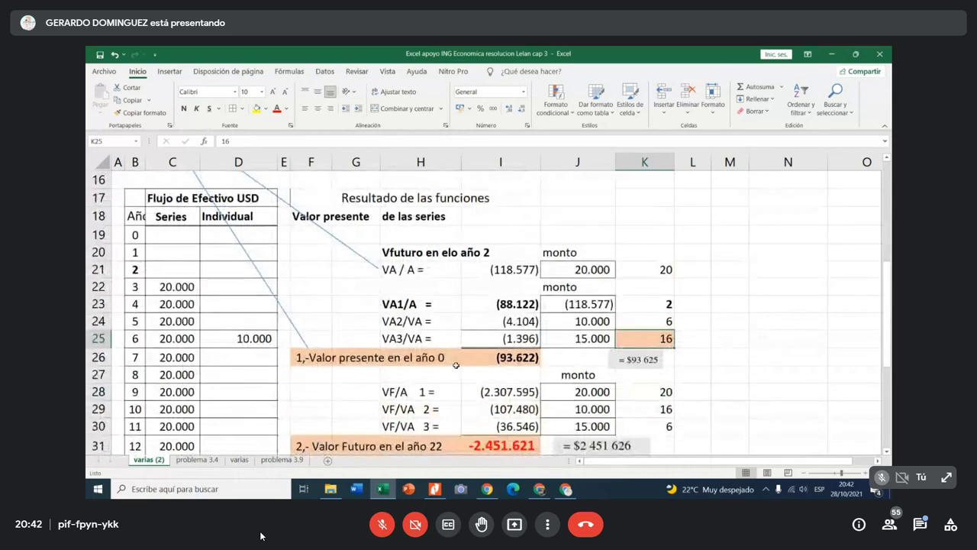
{"action": "left_click", "coordinate": [477, 358]}
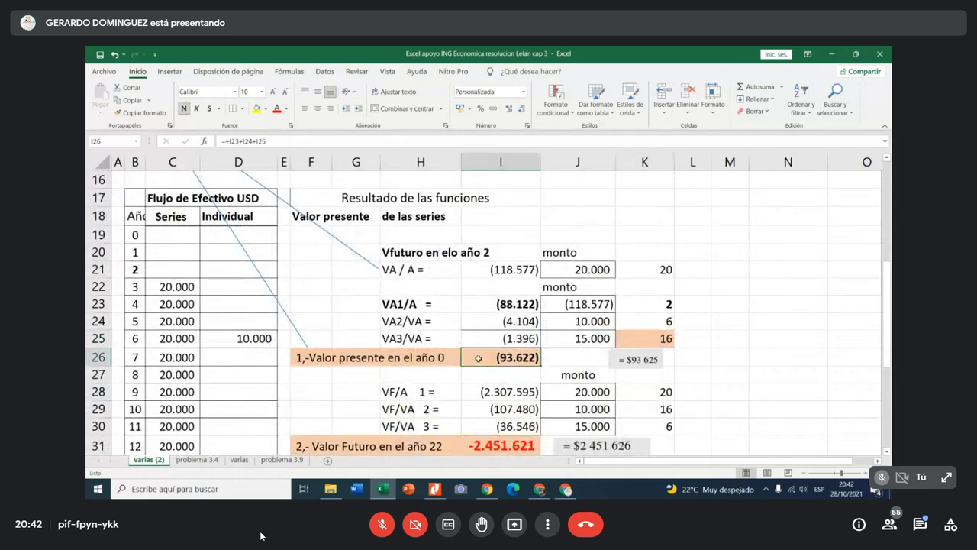
{"action": "left_click_drag", "start_coordinate": [526, 305], "coordinate": [519, 336]}
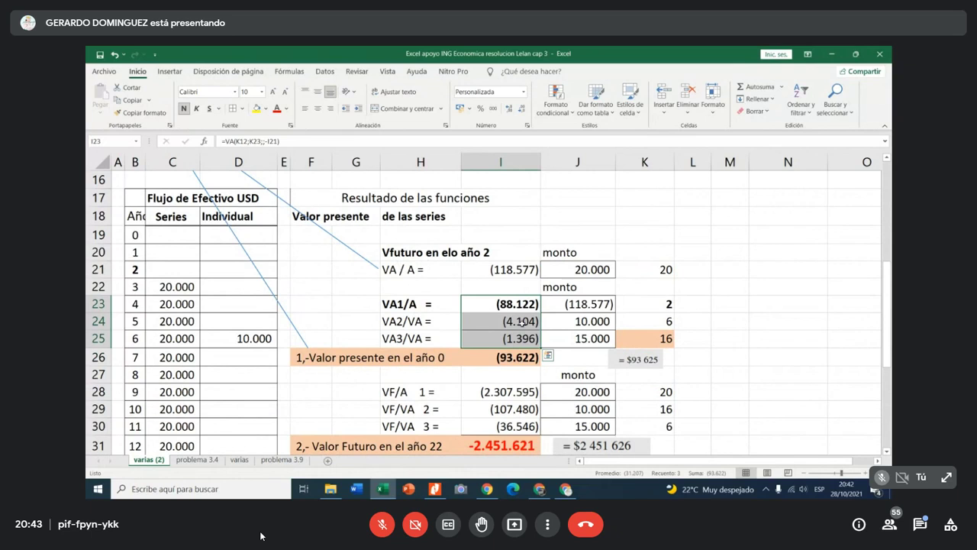
{"action": "scroll", "coordinate": [524, 322], "scroll_direction": "up", "scroll_amount": 3}
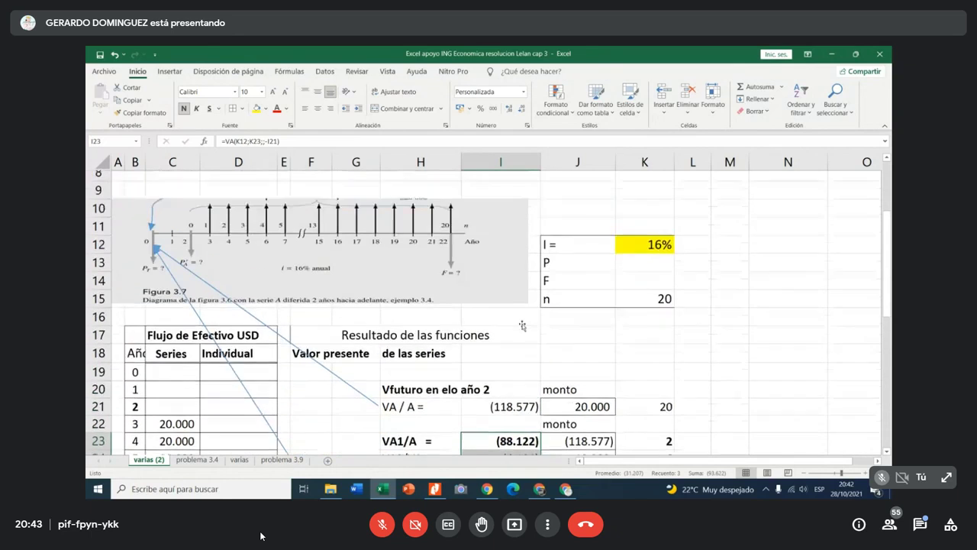
{"action": "scroll", "coordinate": [522, 326], "scroll_direction": "down", "scroll_amount": 1}
{"action": "scroll", "coordinate": [521, 351], "scroll_direction": "down", "scroll_amount": 1}
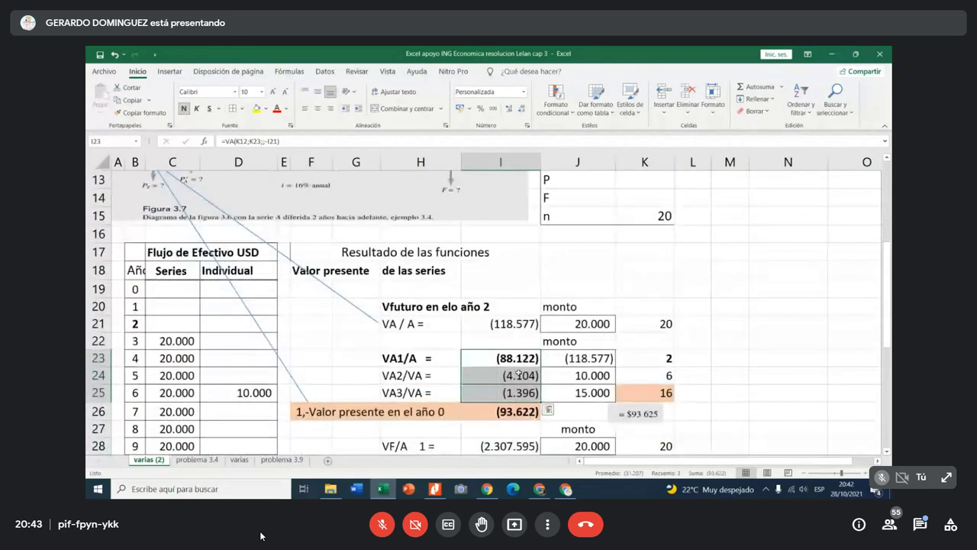
- Add the heading "años" in K22 above the periods and check the values in K23:K25
{"action": "left_click", "coordinate": [669, 376]}
{"action": "left_click", "coordinate": [664, 344]}
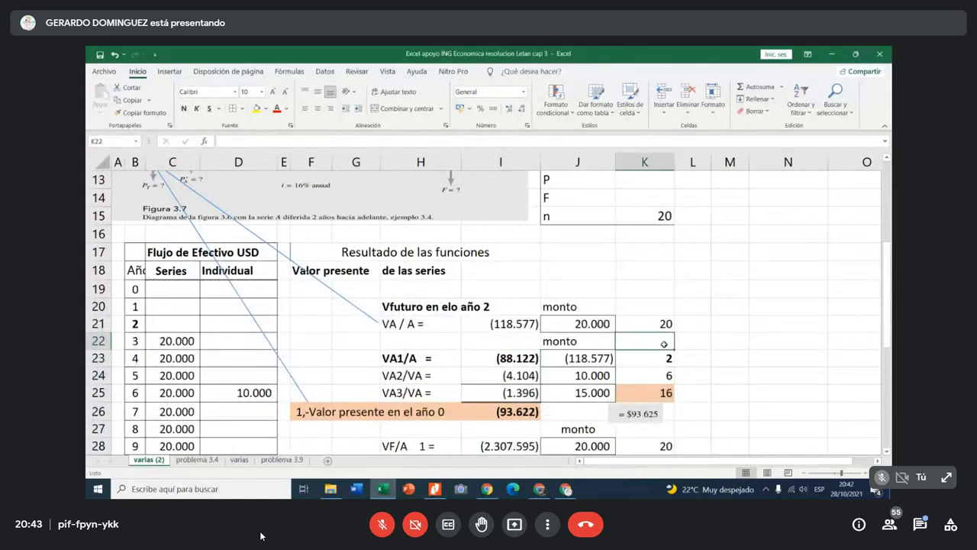
{"action": "type", "text": "an"}
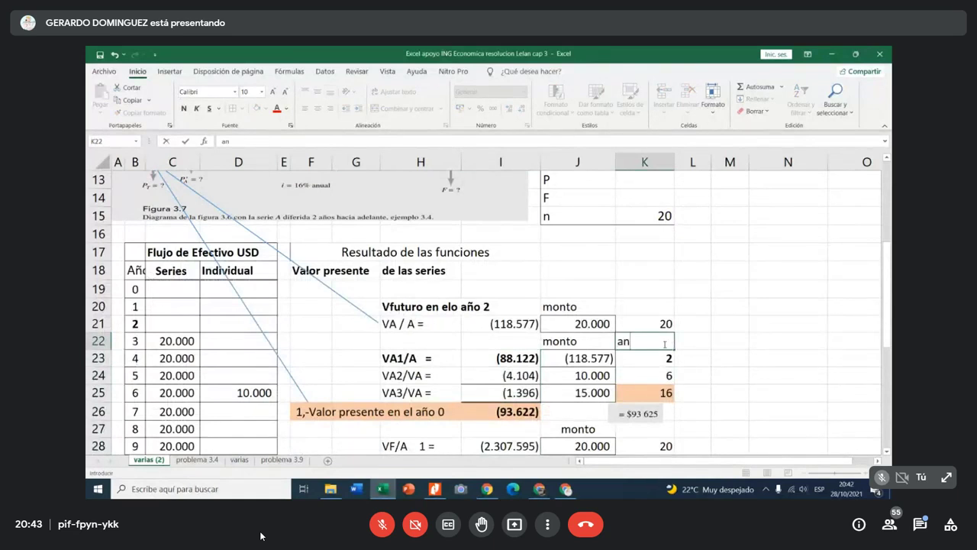
{"action": "type", "text": "ños"}
{"action": "left_click", "coordinate": [671, 358]}
{"action": "left_click", "coordinate": [661, 373]}
{"action": "left_click", "coordinate": [664, 391]}
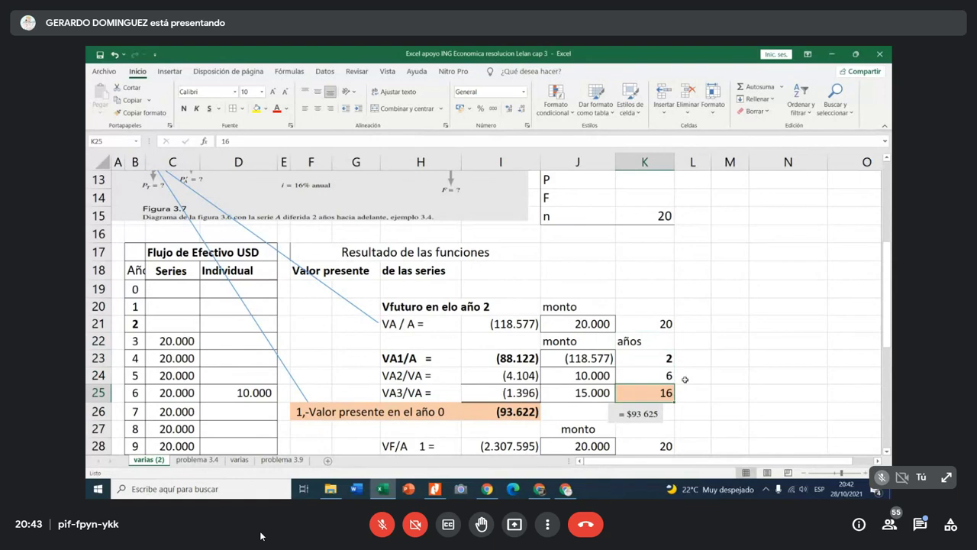
- Shrink the "= $93 625" picture beside the year-0 present value so it fits within cell K26
{"action": "scroll", "coordinate": [684, 379], "scroll_direction": "down", "scroll_amount": 1}
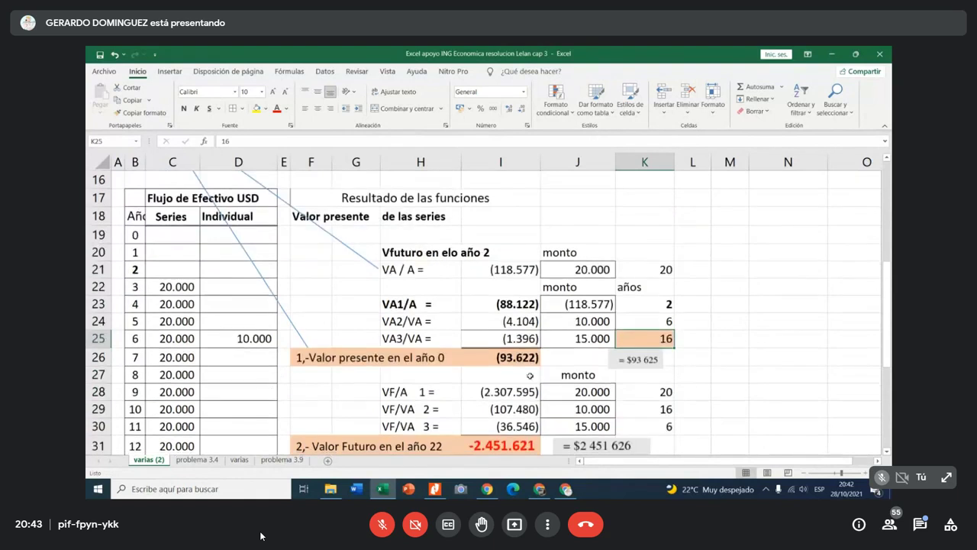
{"action": "left_click", "coordinate": [489, 359]}
{"action": "left_click", "coordinate": [618, 358]}
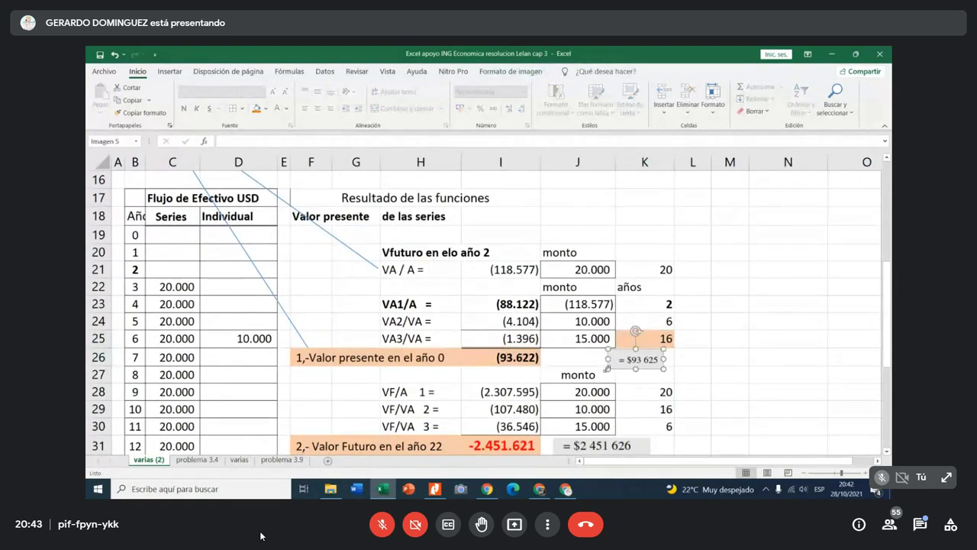
{"action": "left_click_drag", "start_coordinate": [608, 369], "coordinate": [615, 366]}
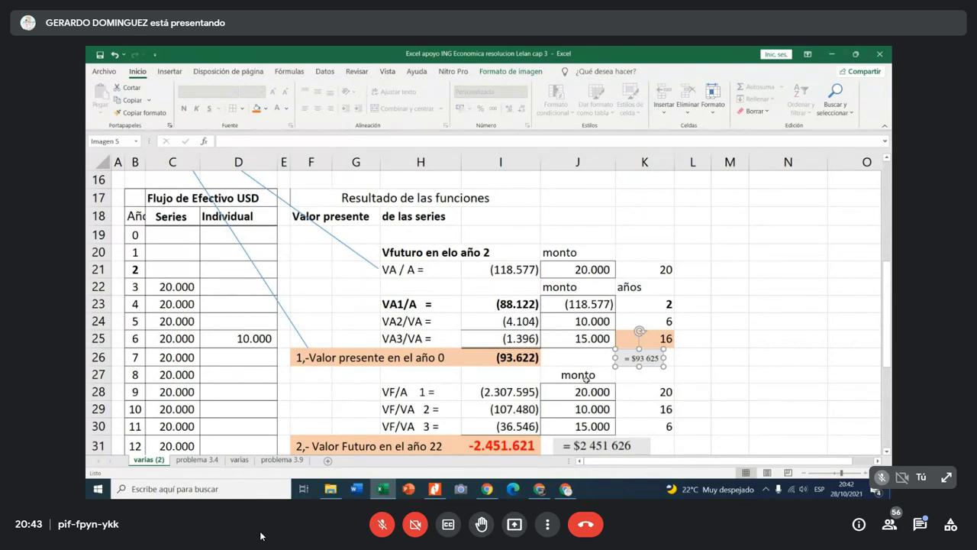
- Compare the "2,- Valor Futuro en el año 22" result row with the second question in the problem statement
{"action": "scroll", "coordinate": [586, 377], "scroll_direction": "down", "scroll_amount": 2}
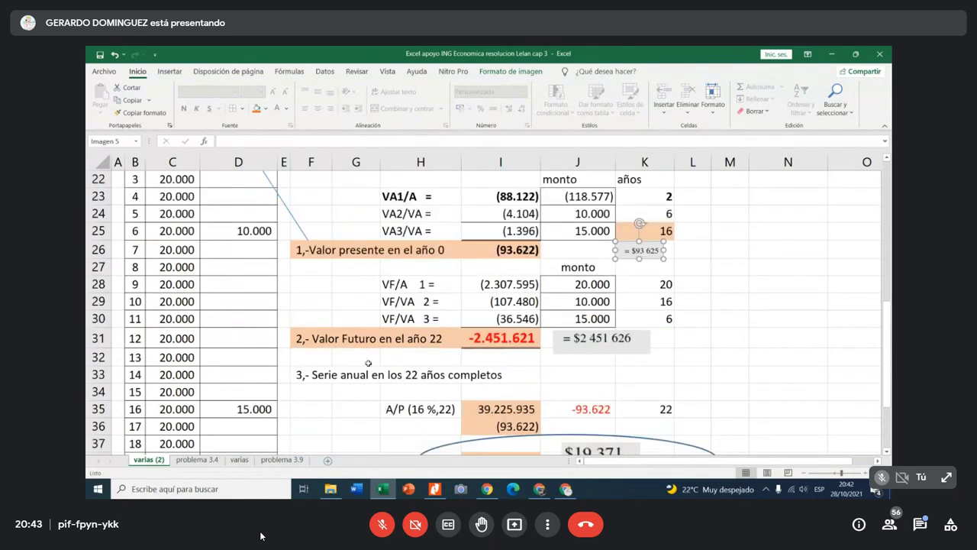
{"action": "left_click", "coordinate": [374, 339]}
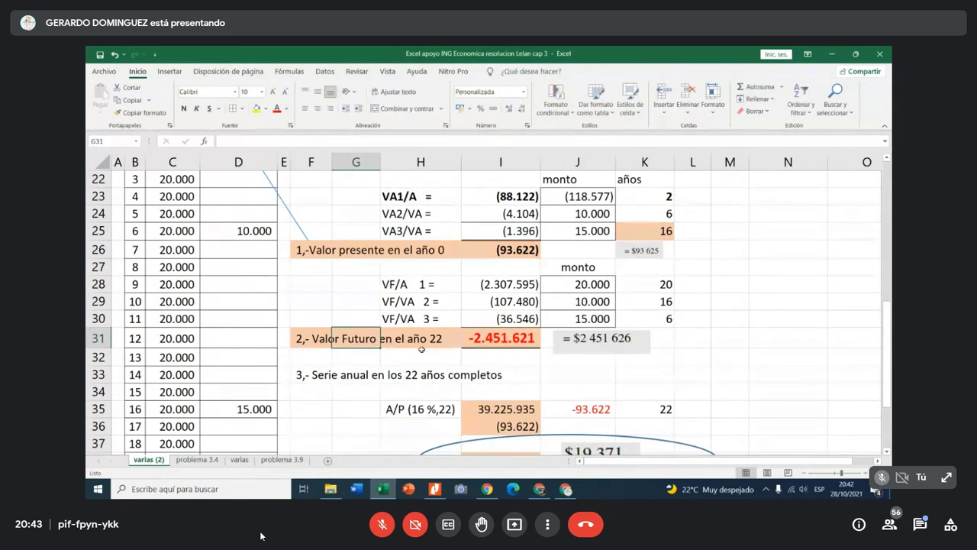
{"action": "scroll", "coordinate": [424, 355], "scroll_direction": "up", "scroll_amount": 3}
{"action": "scroll", "coordinate": [424, 356], "scroll_direction": "up", "scroll_amount": 4}
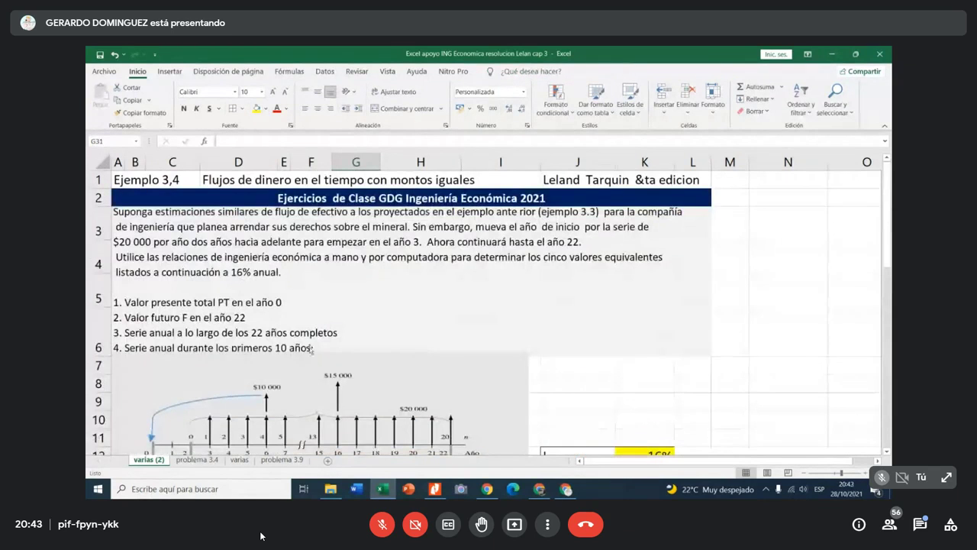
{"action": "left_click", "coordinate": [252, 320]}
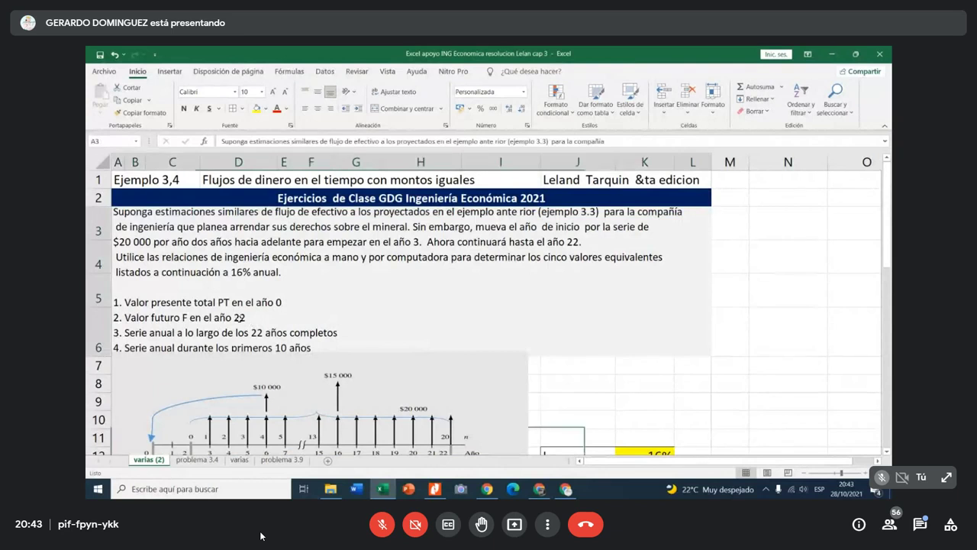
{"action": "scroll", "coordinate": [258, 346], "scroll_direction": "down", "scroll_amount": 7}
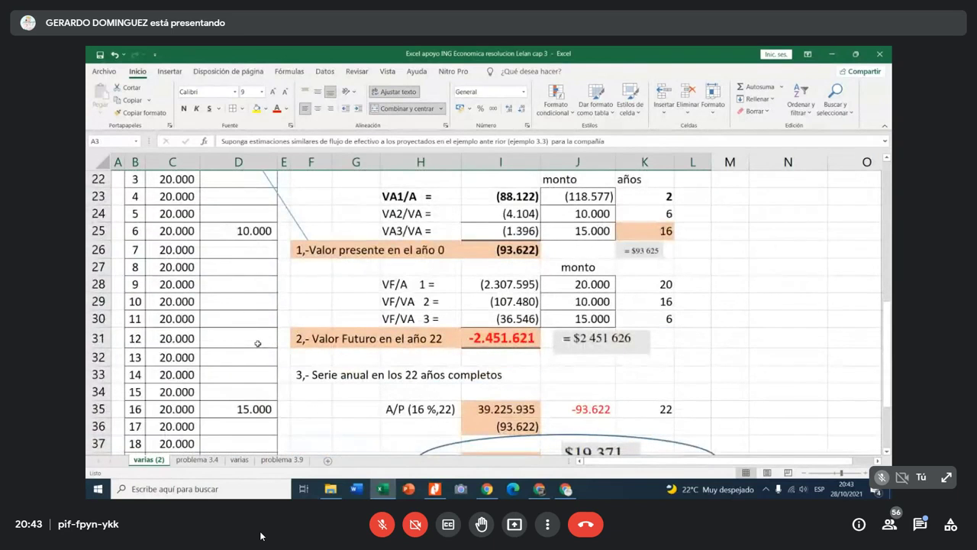
{"action": "scroll", "coordinate": [259, 348], "scroll_direction": "down", "scroll_amount": 1}
{"action": "left_click", "coordinate": [358, 288]}
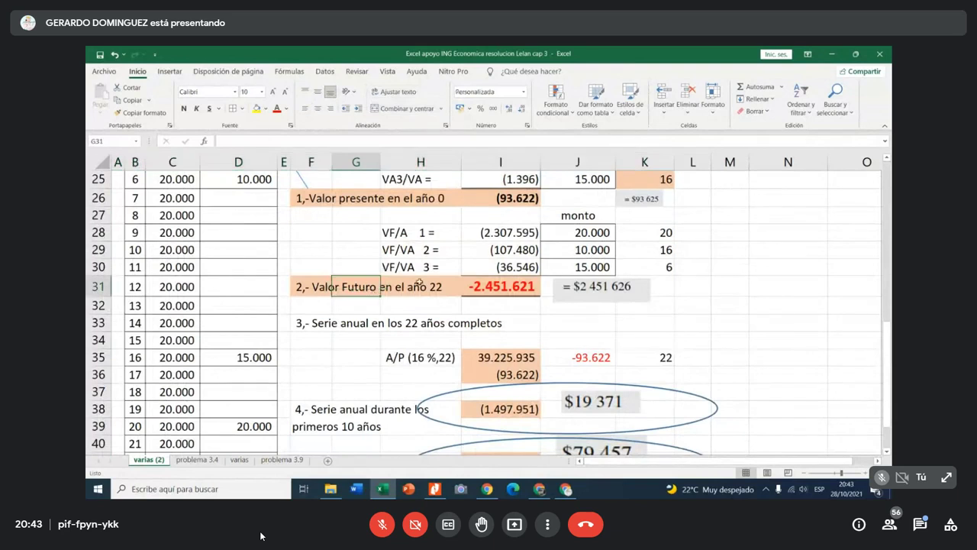
- Review the VF labels in H28:H30 and examine the function arguments of the VF/A 1 formula in I28 against the diagram
{"action": "left_click", "coordinate": [492, 233]}
{"action": "left_click_drag", "start_coordinate": [456, 233], "coordinate": [403, 265]}
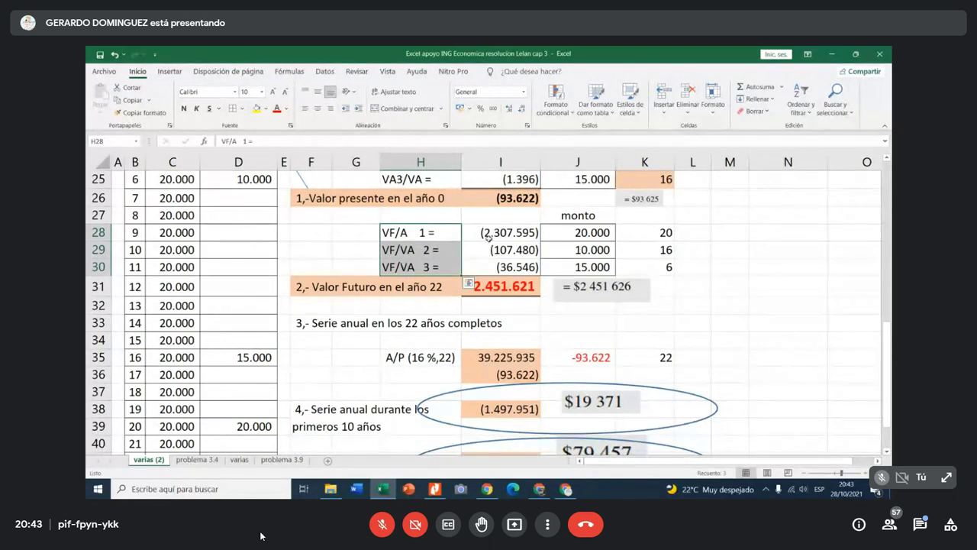
{"action": "left_click", "coordinate": [489, 236]}
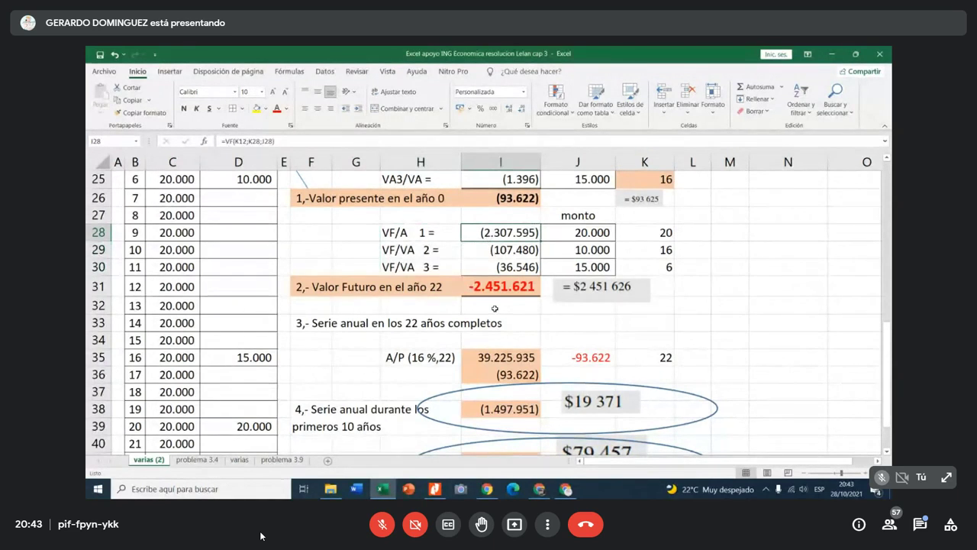
{"action": "scroll", "coordinate": [495, 308], "scroll_direction": "up", "scroll_amount": 7}
{"action": "scroll", "coordinate": [494, 309], "scroll_direction": "down", "scroll_amount": 1}
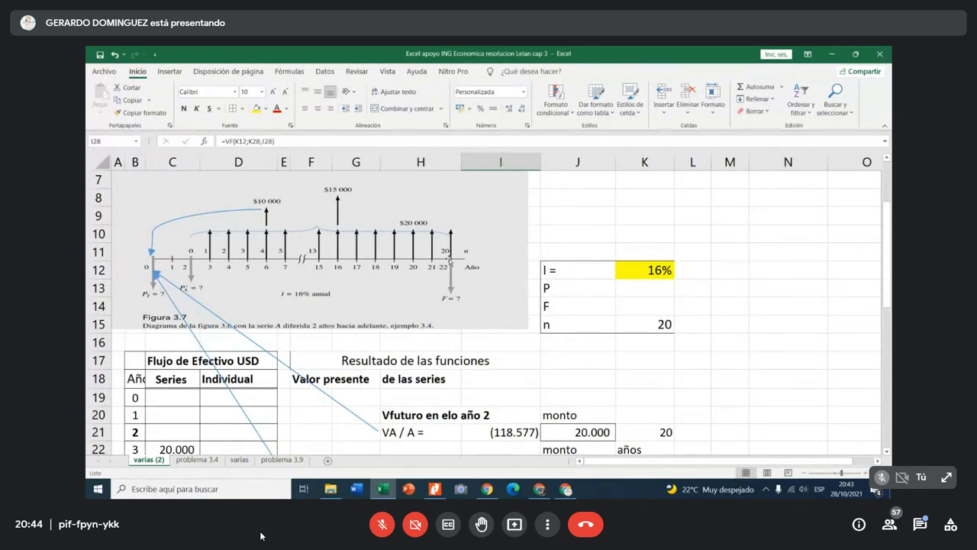
{"action": "scroll", "coordinate": [450, 259], "scroll_direction": "down", "scroll_amount": 4}
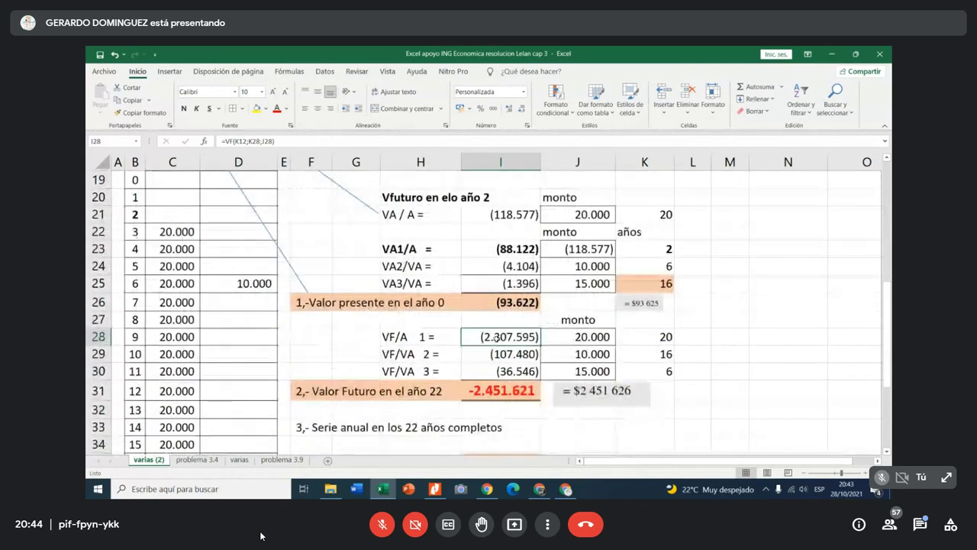
{"action": "left_click", "coordinate": [204, 141]}
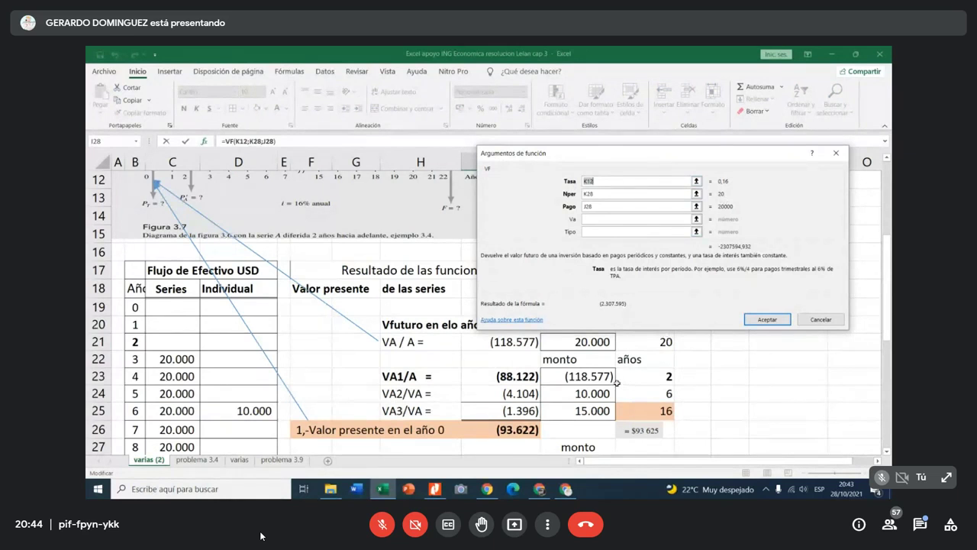
{"action": "scroll", "coordinate": [618, 376], "scroll_direction": "down", "scroll_amount": 2}
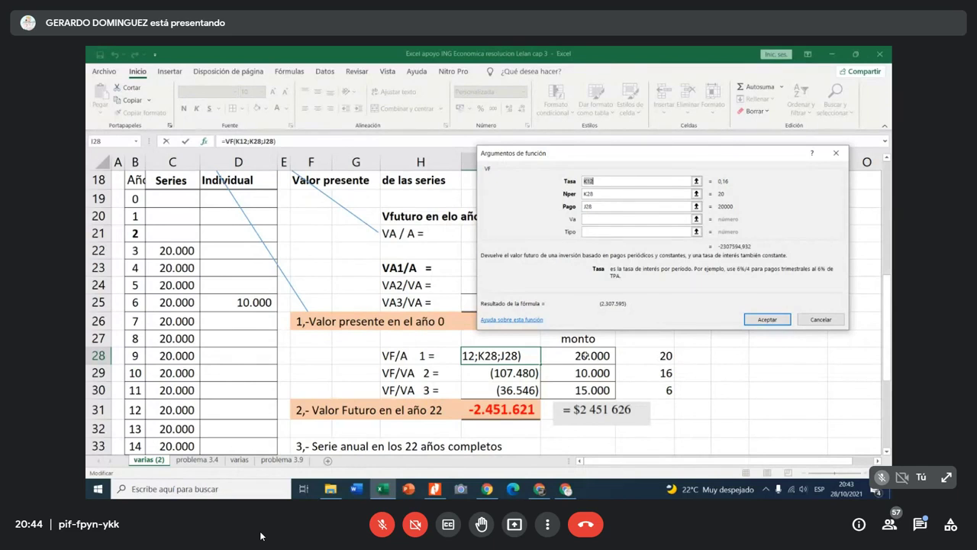
{"action": "left_click", "coordinate": [780, 316]}
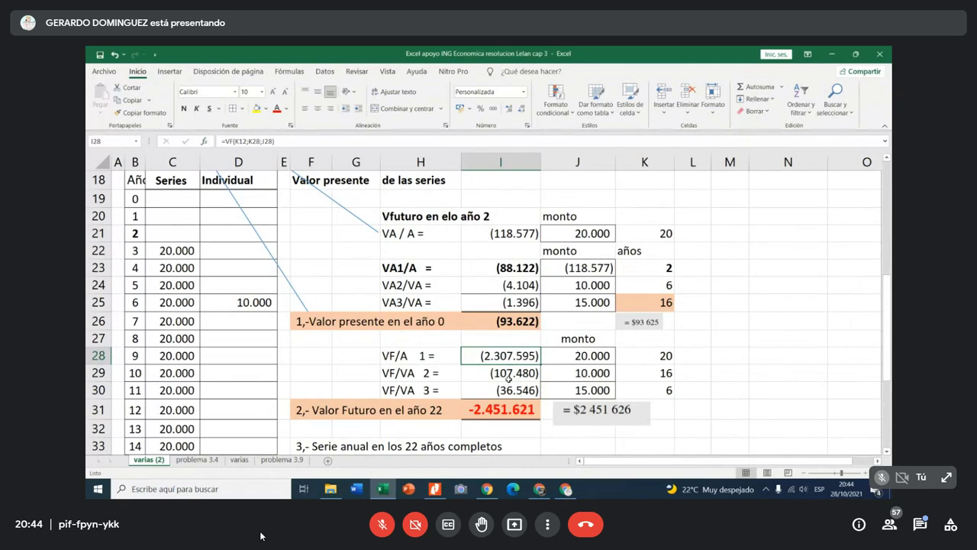
- Relate the $10 000 flow in the diagram to row 29 and inspect the function arguments of its VF formula in I29
{"action": "scroll", "coordinate": [508, 378], "scroll_direction": "up", "scroll_amount": 3}
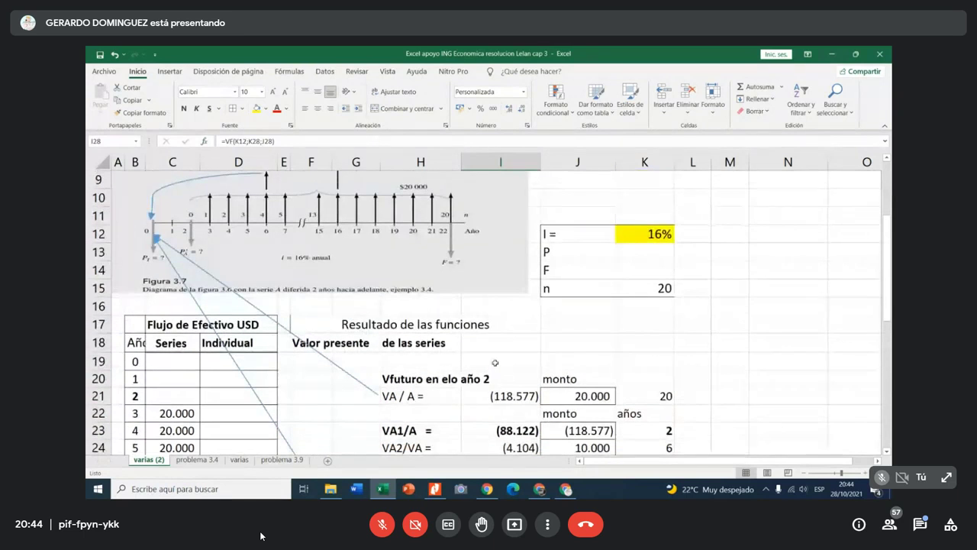
{"action": "scroll", "coordinate": [450, 332], "scroll_direction": "up", "scroll_amount": 2}
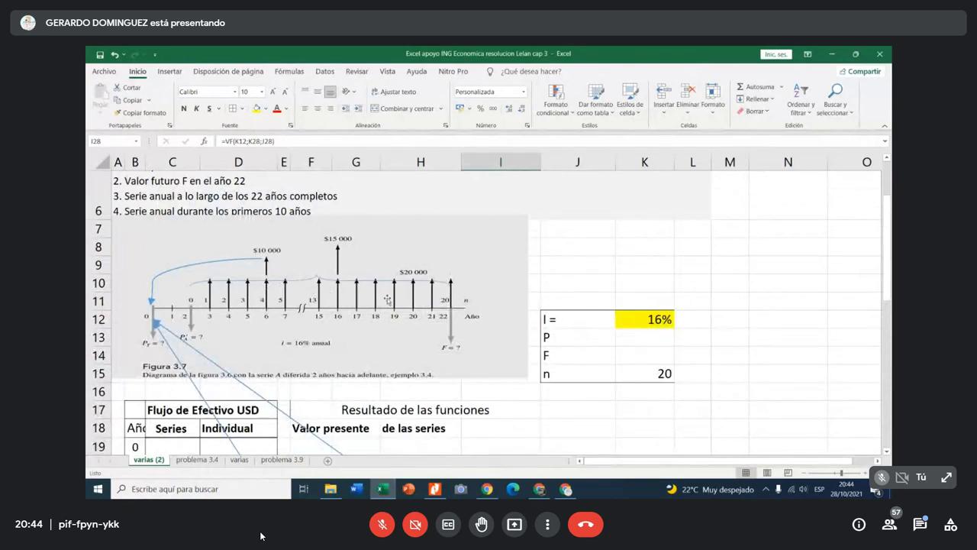
{"action": "scroll", "coordinate": [405, 321], "scroll_direction": "down", "scroll_amount": 5}
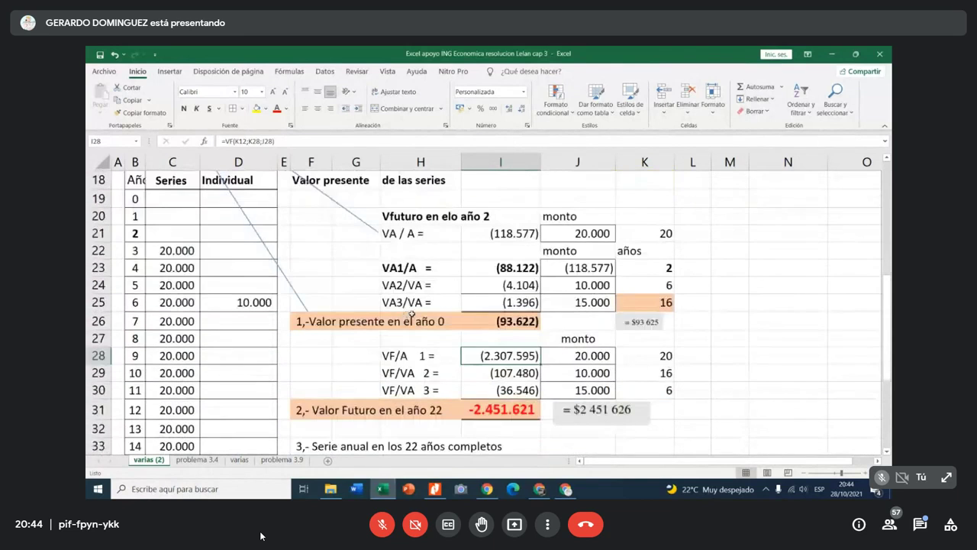
{"action": "left_click", "coordinate": [634, 371]}
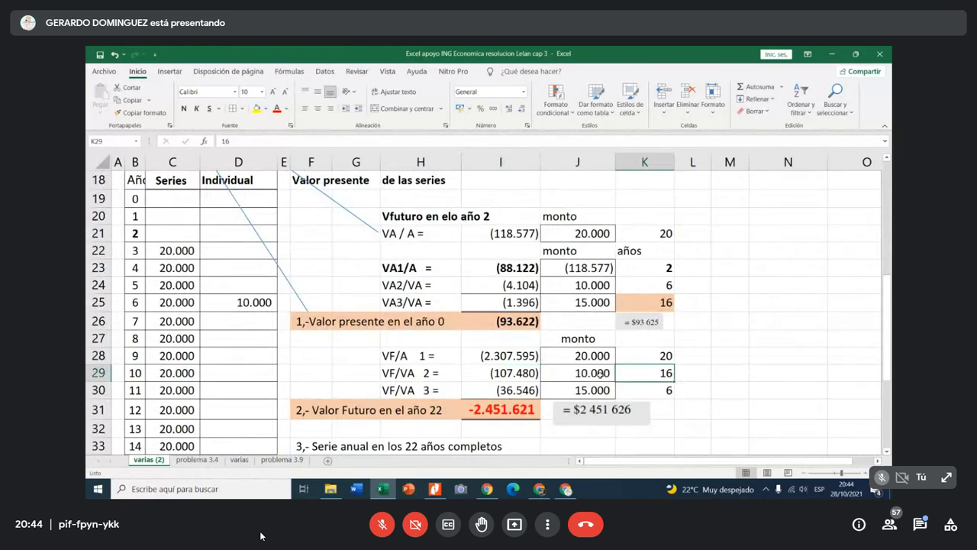
{"action": "left_click", "coordinate": [601, 375]}
{"action": "left_click", "coordinate": [525, 374]}
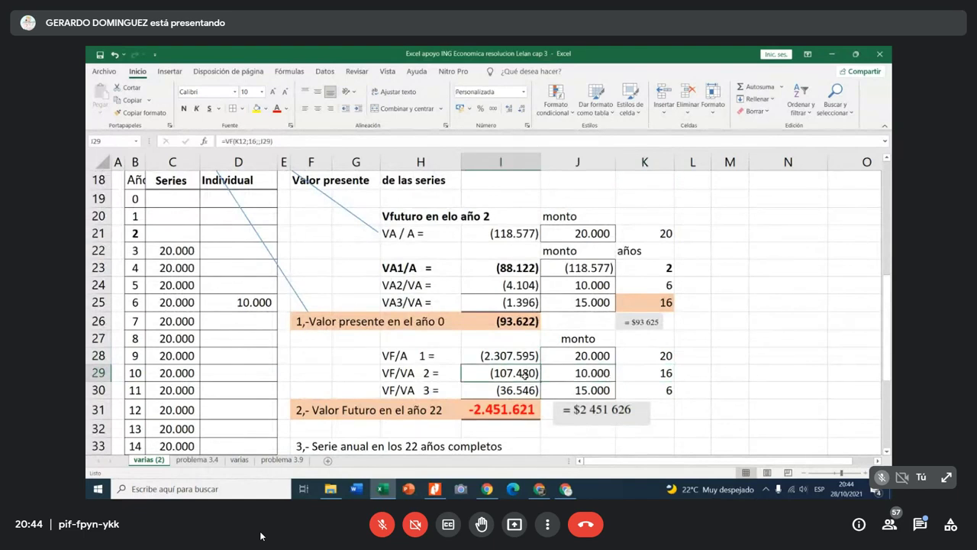
{"action": "left_click", "coordinate": [204, 143]}
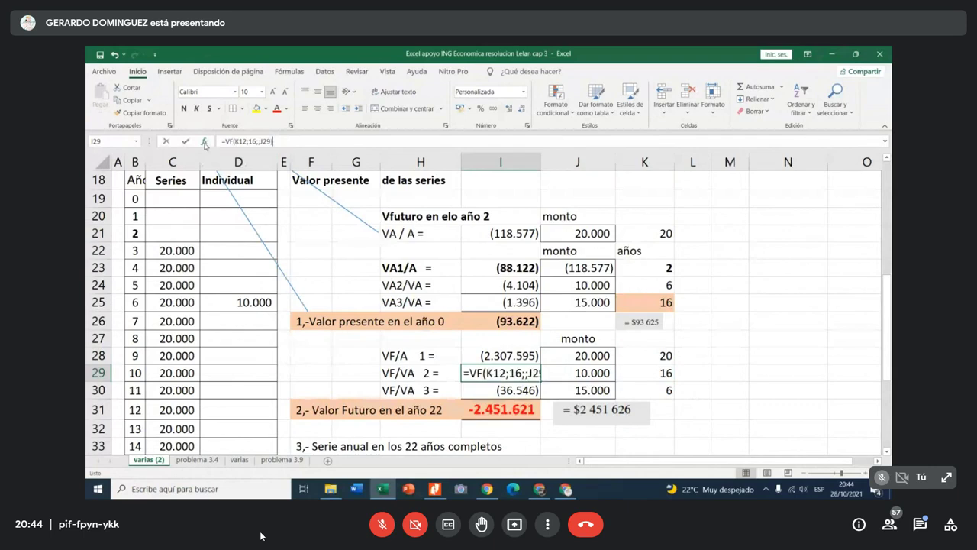
{"action": "left_click", "coordinate": [604, 182]}
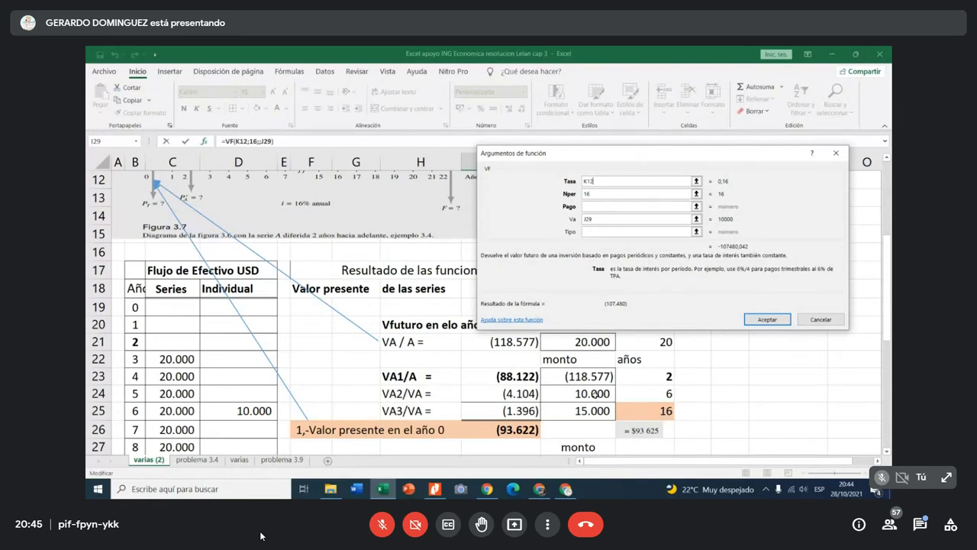
{"action": "type", "text": "+"}
{"action": "left_click", "coordinate": [691, 404]}
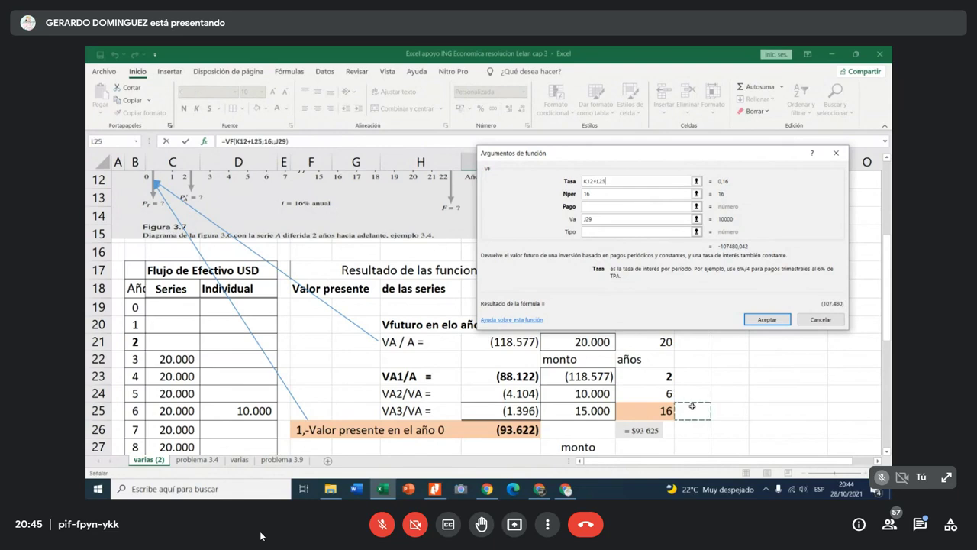
{"action": "left_click", "coordinate": [660, 396]}
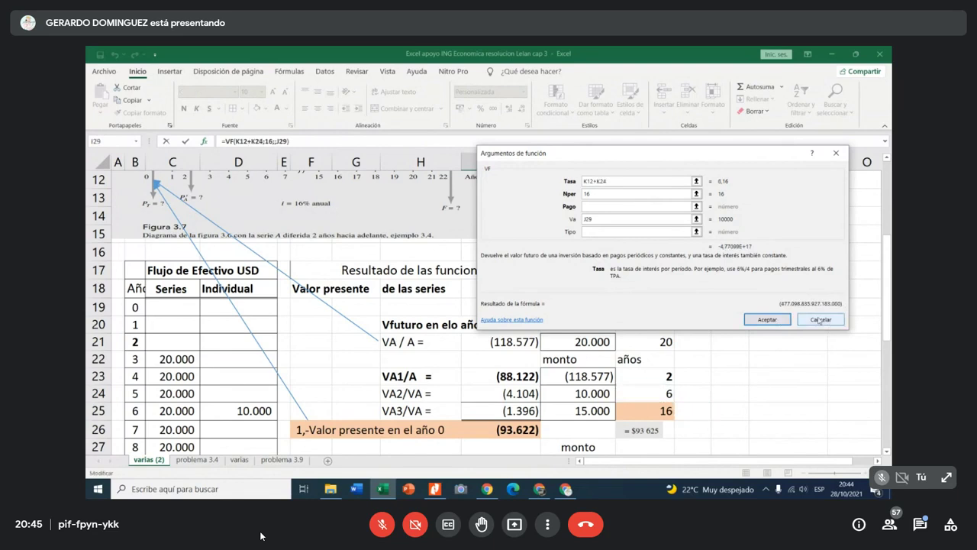
{"action": "left_click", "coordinate": [810, 321]}
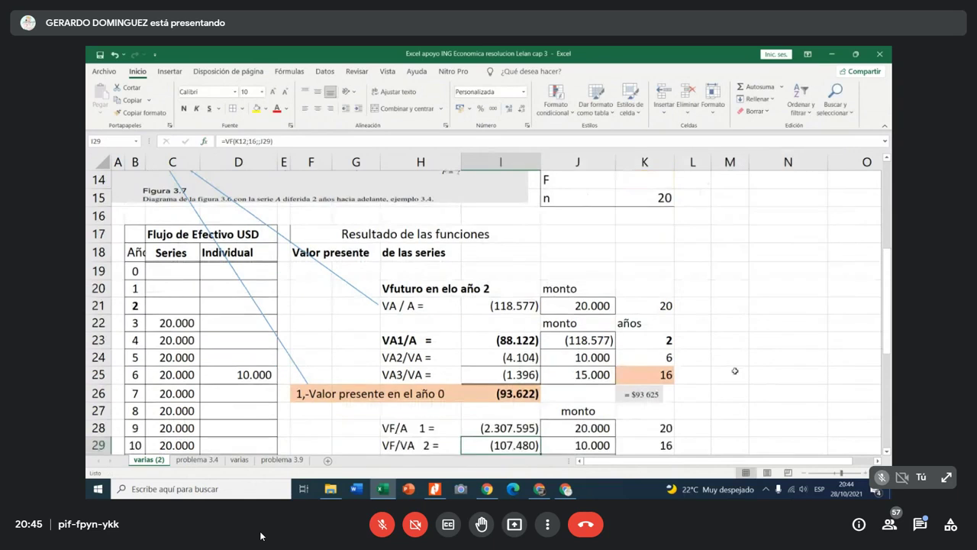
- Compare the individual flow amounts and years in J24:K25 with the timeline of the cash flow diagram
{"action": "left_click", "coordinate": [642, 394]}
{"action": "left_click", "coordinate": [712, 385]}
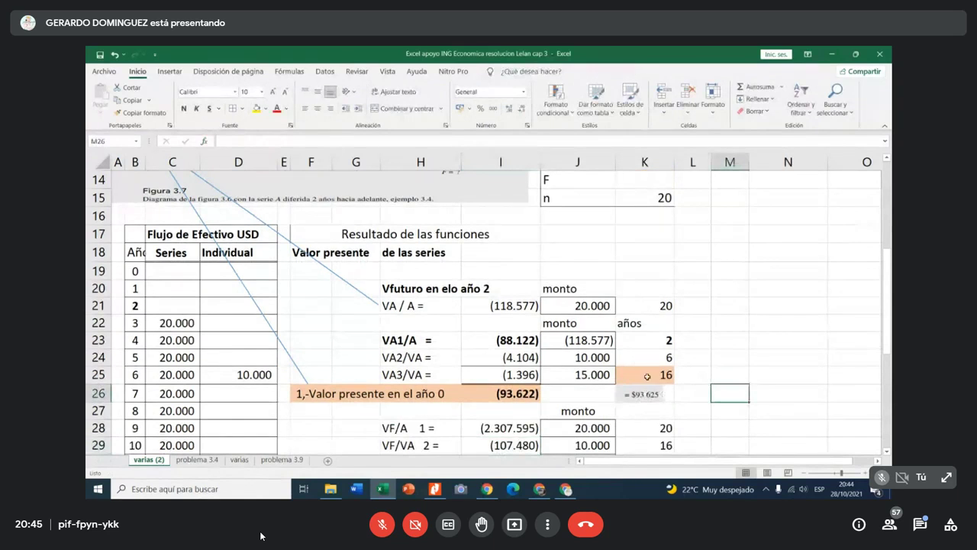
{"action": "left_click", "coordinate": [602, 358]}
{"action": "scroll", "coordinate": [602, 358], "scroll_direction": "up", "scroll_amount": 3}
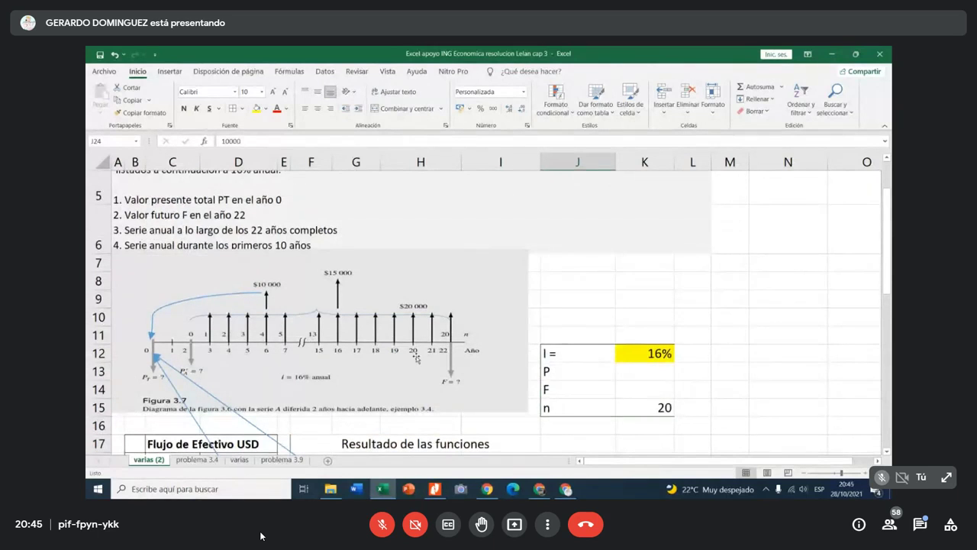
{"action": "scroll", "coordinate": [458, 347], "scroll_direction": "down", "scroll_amount": 2}
{"action": "scroll", "coordinate": [458, 343], "scroll_direction": "up", "scroll_amount": 2}
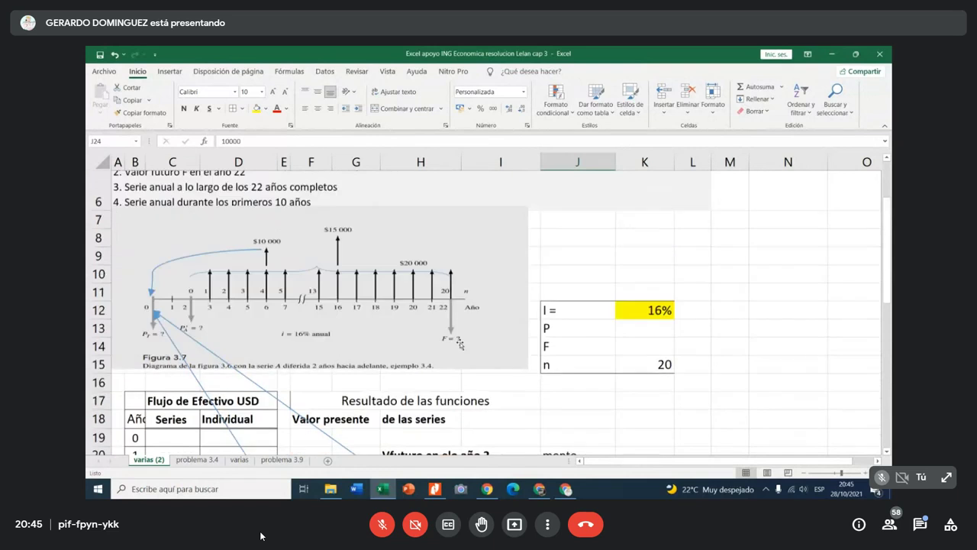
{"action": "scroll", "coordinate": [334, 307], "scroll_direction": "down", "scroll_amount": 3}
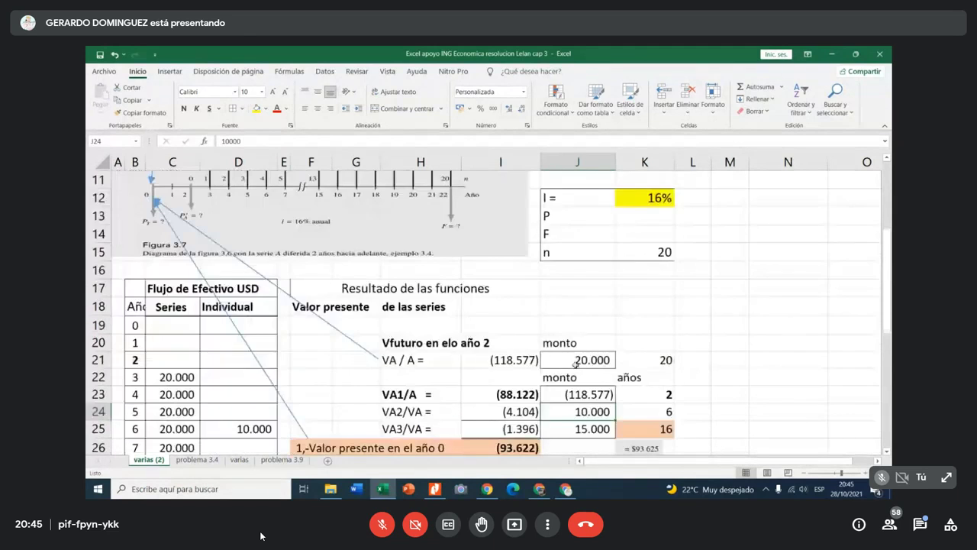
{"action": "left_click", "coordinate": [592, 376]}
{"action": "left_click", "coordinate": [646, 374]}
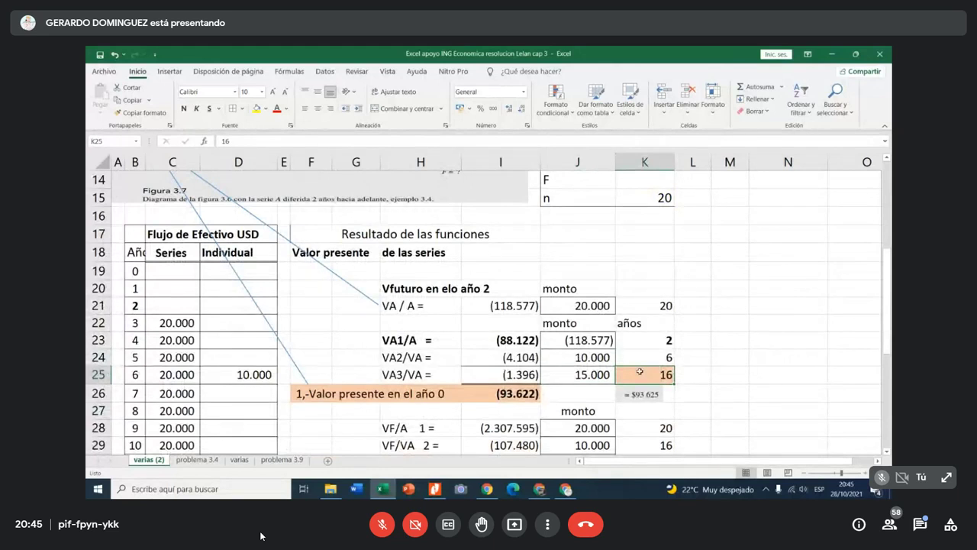
- Hide rows 27 to 30, which hold the partial future value calculations
{"action": "scroll", "coordinate": [639, 368], "scroll_direction": "down", "scroll_amount": 2}
{"action": "scroll", "coordinate": [640, 368], "scroll_direction": "down", "scroll_amount": 1}
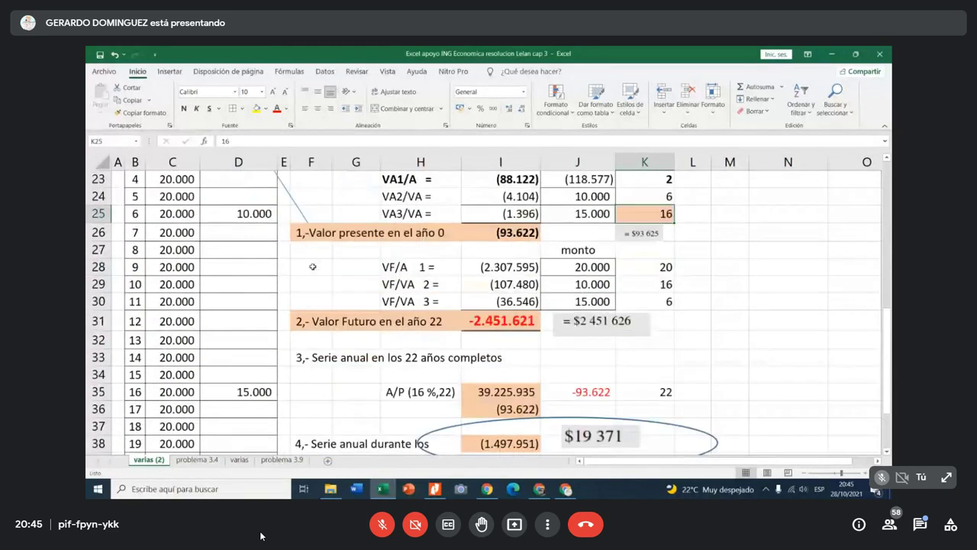
{"action": "left_click_drag", "start_coordinate": [108, 250], "coordinate": [109, 301]}
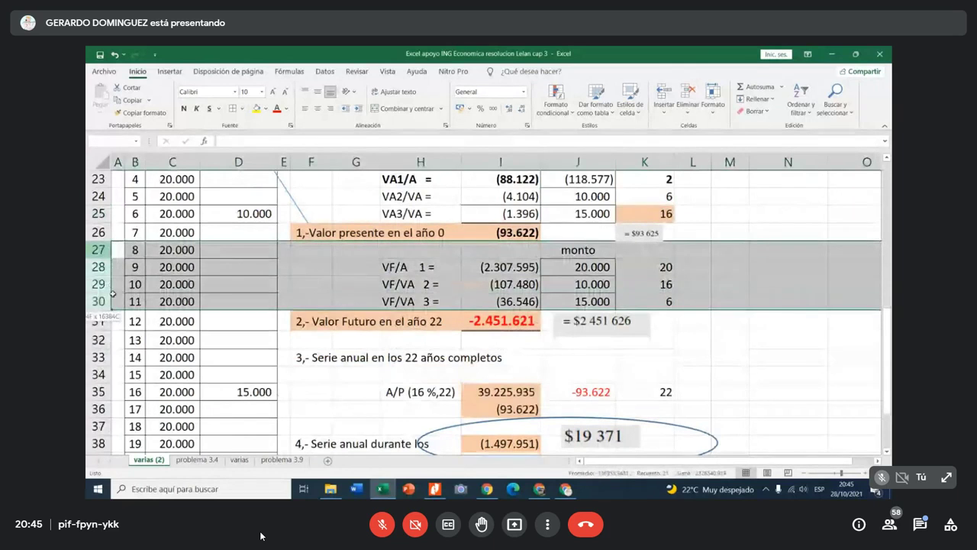
{"action": "right_click", "coordinate": [264, 275]}
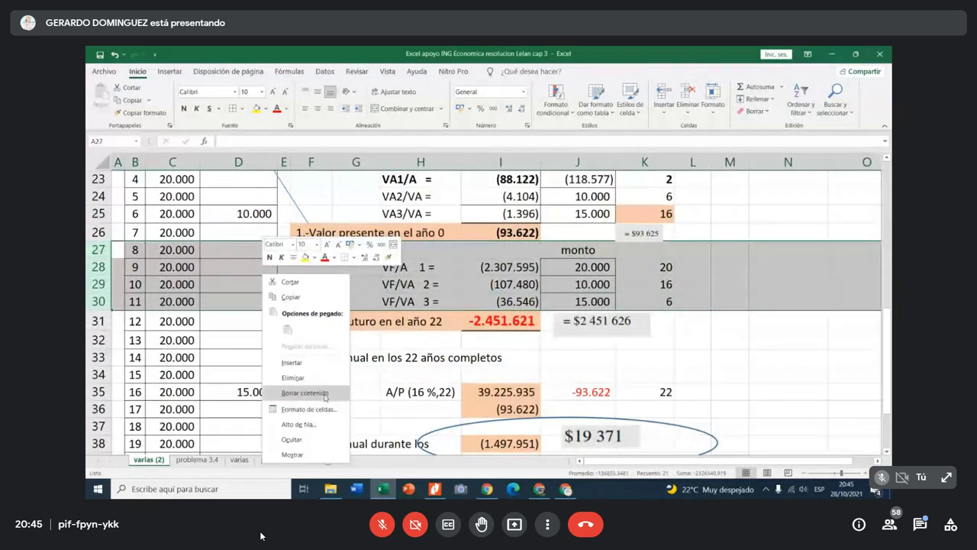
{"action": "left_click", "coordinate": [292, 438]}
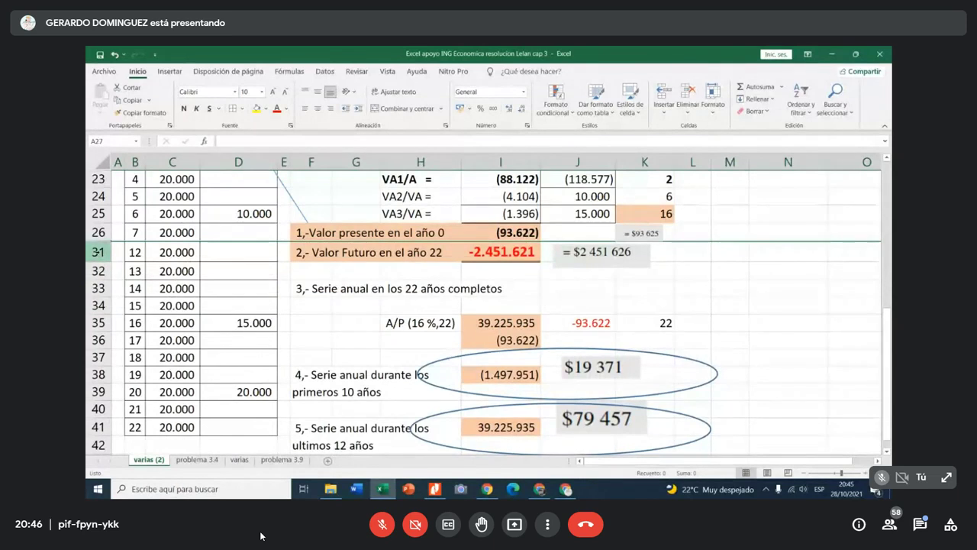
- Undo the hiding of rows 27 to 30 and select the reference result image beside the year 22 future value
{"action": "key", "text": "ctrl+z"}
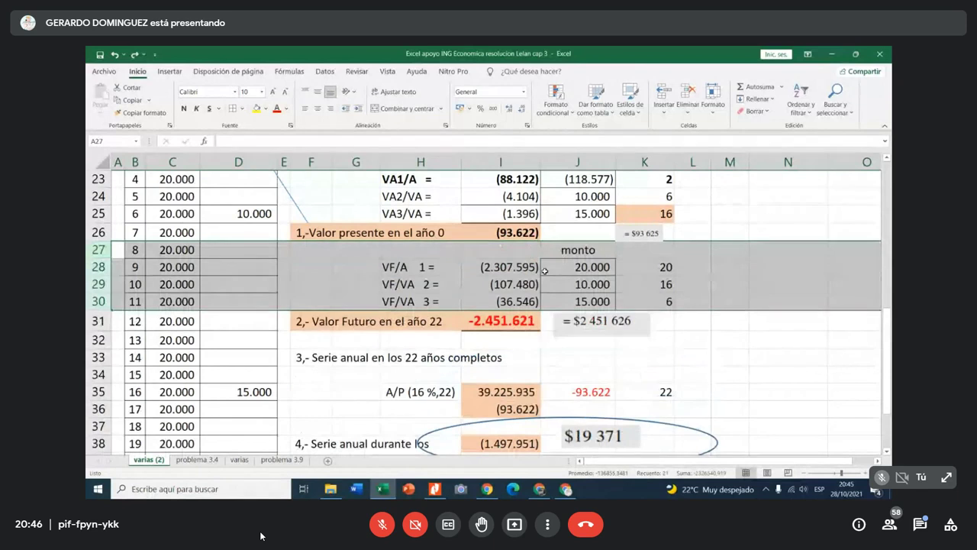
{"action": "left_click", "coordinate": [572, 267]}
{"action": "left_click", "coordinate": [569, 322]}
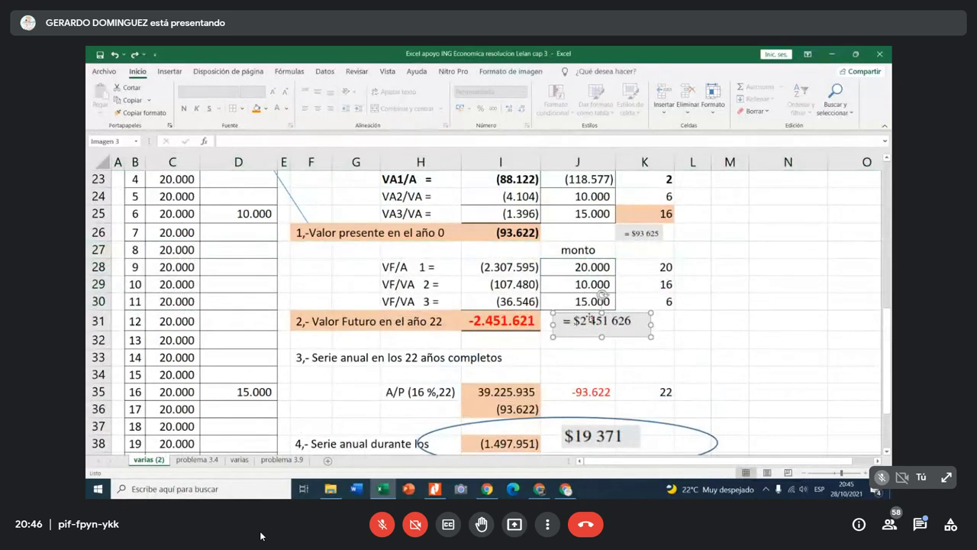
- Relate the 22-year annual series heading in F33 and the A/P label in H35 to the year 0 present value in I26
{"action": "scroll", "coordinate": [626, 326], "scroll_direction": "down", "scroll_amount": 1}
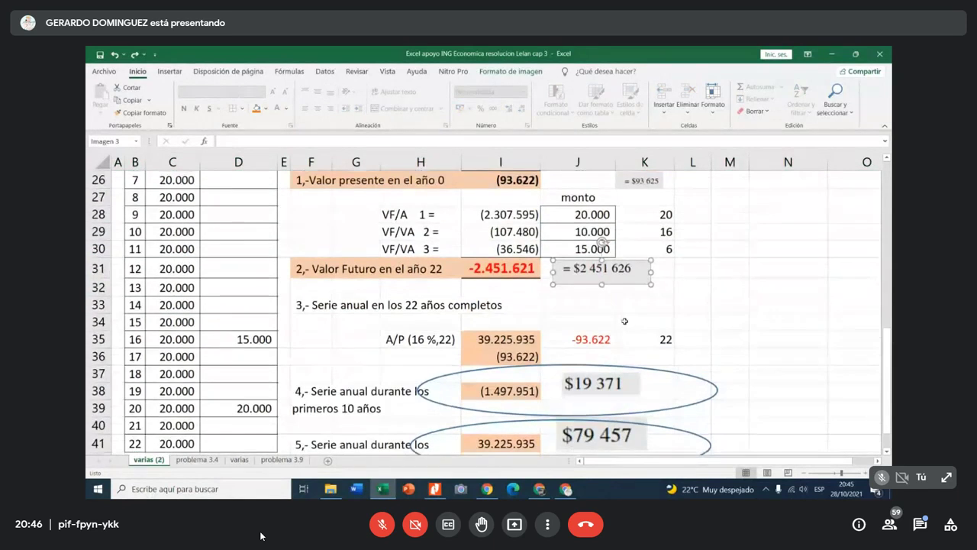
{"action": "scroll", "coordinate": [623, 320], "scroll_direction": "down", "scroll_amount": 1}
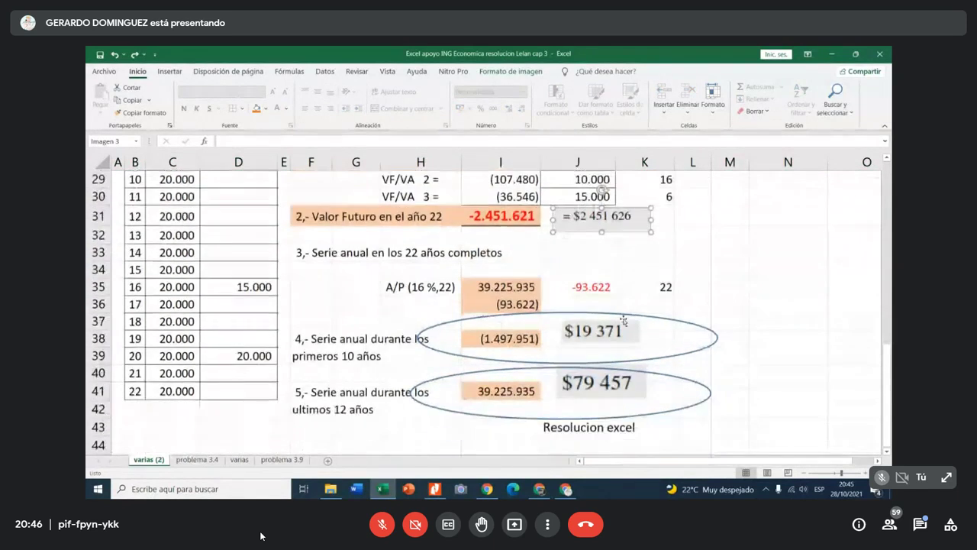
{"action": "left_click", "coordinate": [356, 253]}
{"action": "left_click", "coordinate": [322, 255]}
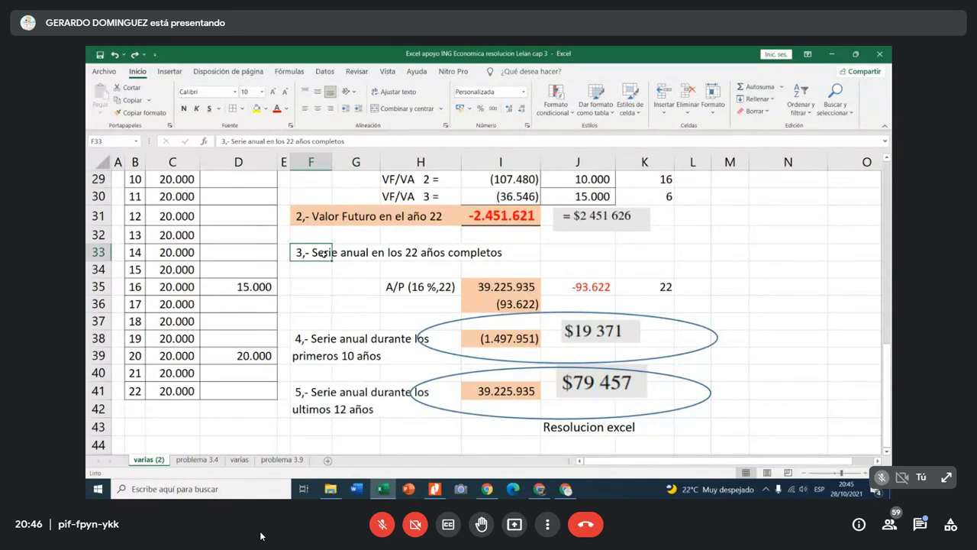
{"action": "left_click", "coordinate": [385, 286]}
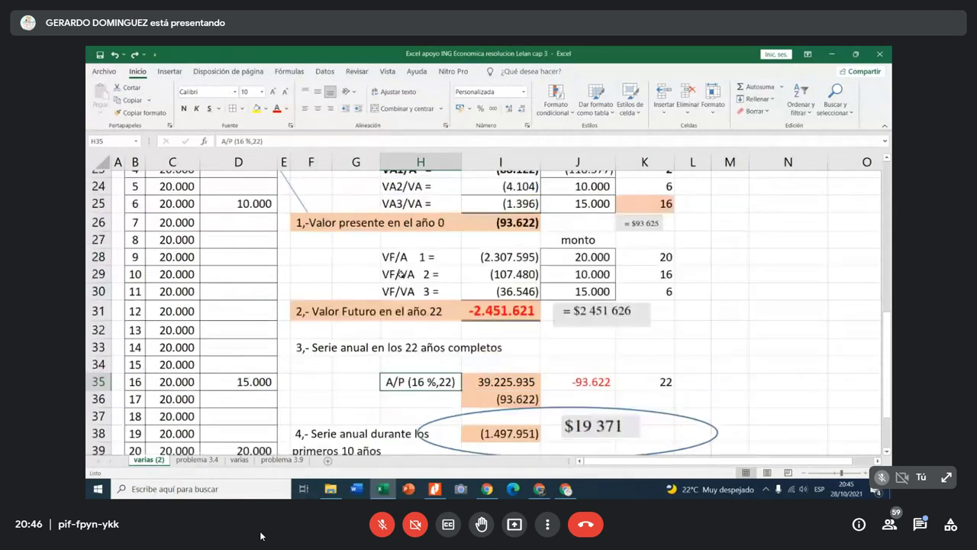
{"action": "scroll", "coordinate": [401, 275], "scroll_direction": "up", "scroll_amount": 2}
{"action": "left_click", "coordinate": [450, 232]}
{"action": "left_click", "coordinate": [507, 237]}
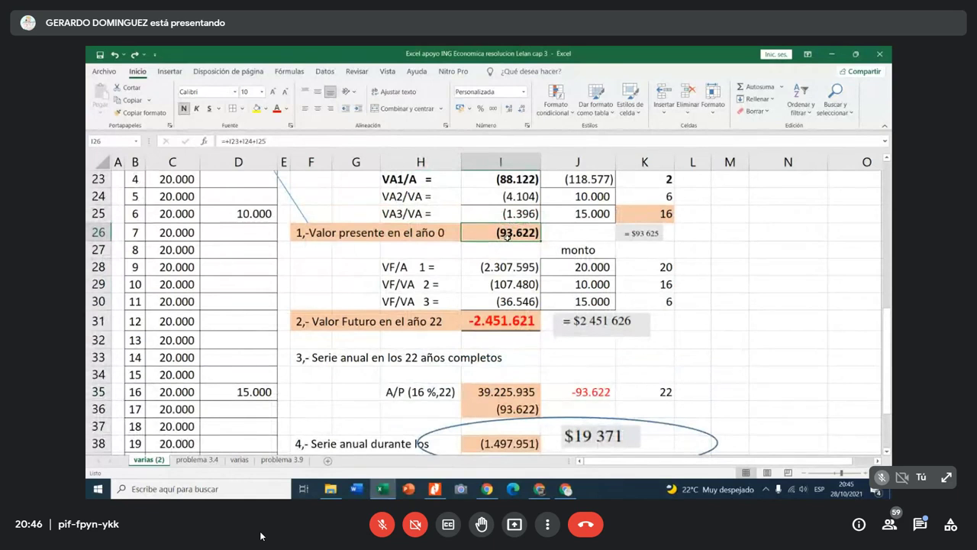
- Inspect the PAGO function arguments of the 22-year annual series formula in I35 and compare them with the rows above
{"action": "scroll", "coordinate": [508, 236], "scroll_direction": "down", "scroll_amount": 2}
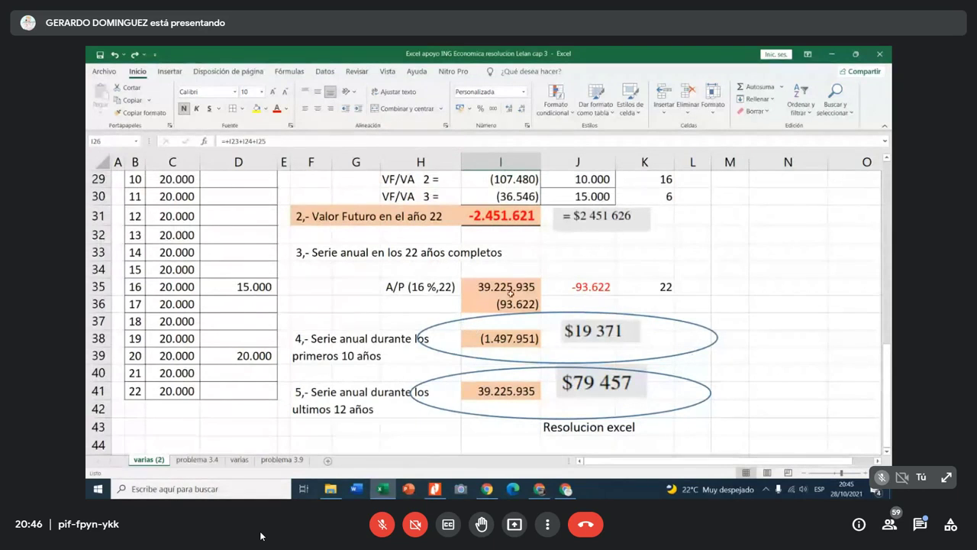
{"action": "left_click", "coordinate": [510, 288]}
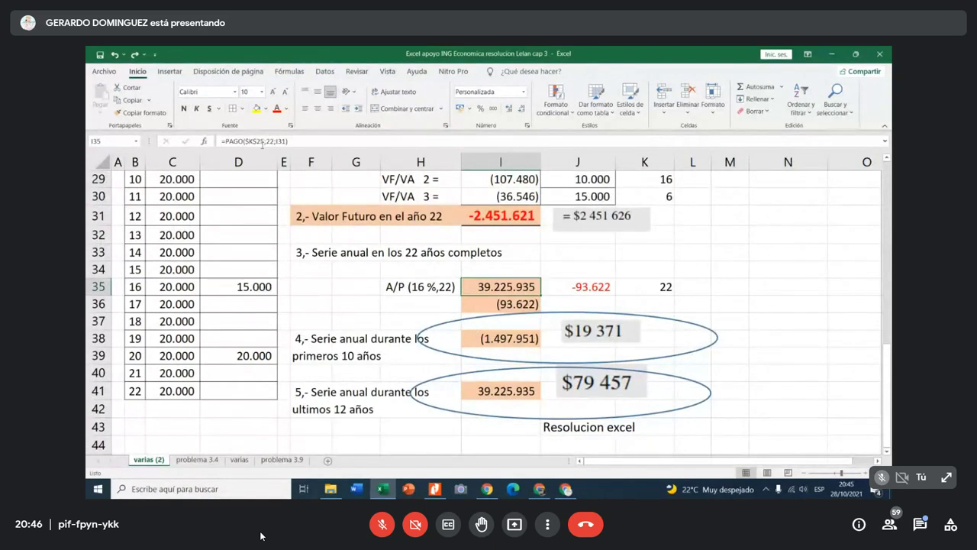
{"action": "left_click_drag", "start_coordinate": [229, 141], "coordinate": [294, 142]}
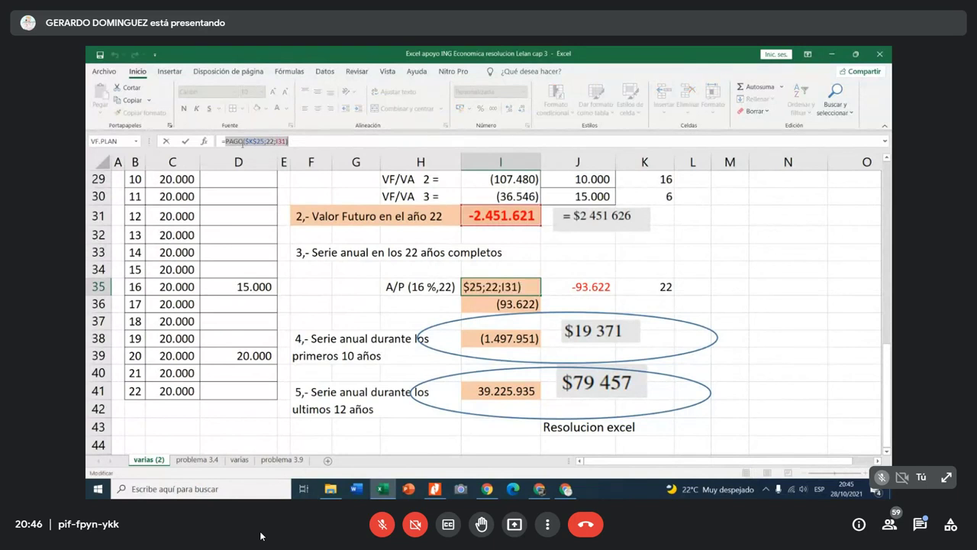
{"action": "left_click", "coordinate": [204, 141]}
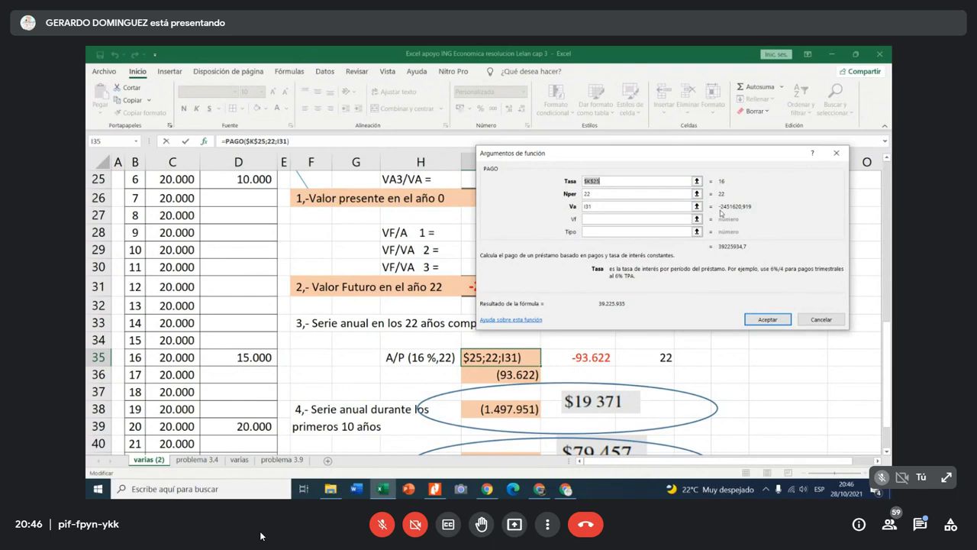
{"action": "left_click_drag", "start_coordinate": [645, 155], "coordinate": [751, 149]}
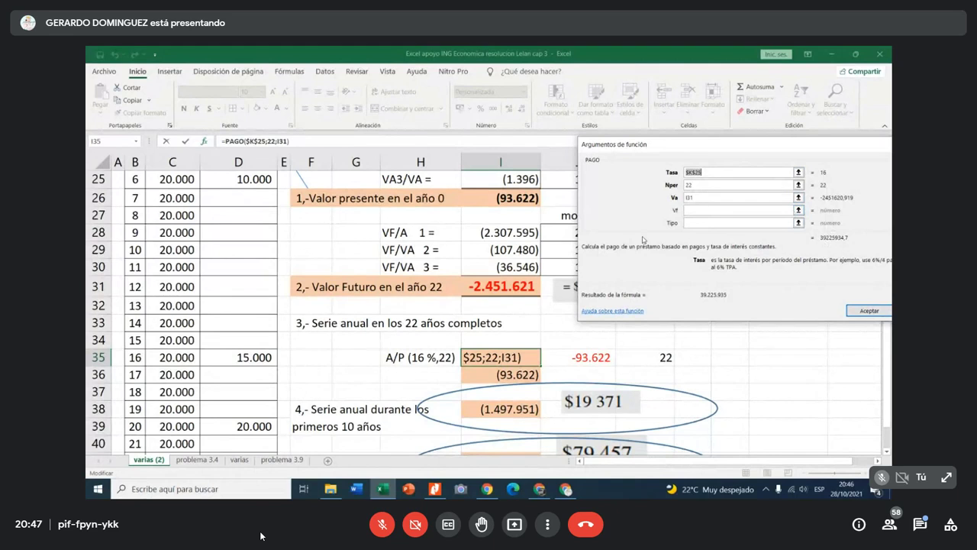
{"action": "left_click", "coordinate": [868, 311]}
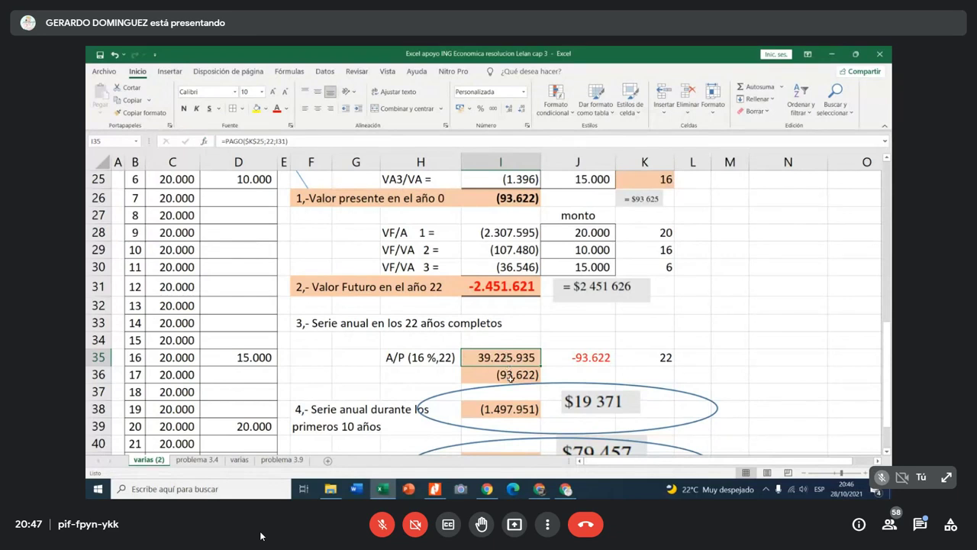
- Examine the alternative PAGO formula in I36 together with the amount in J35 and the number of years in K35
{"action": "left_click", "coordinate": [510, 376]}
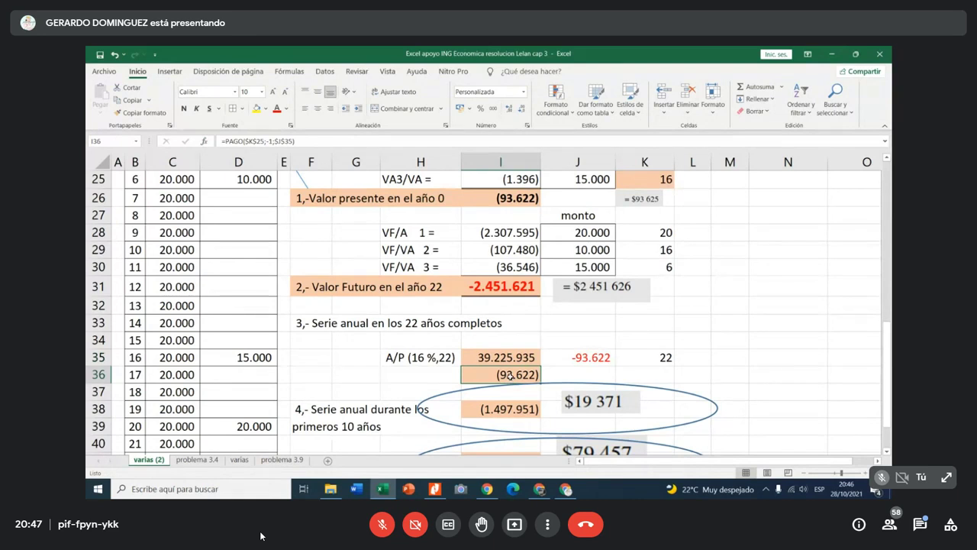
{"action": "scroll", "coordinate": [510, 369], "scroll_direction": "down", "scroll_amount": 1}
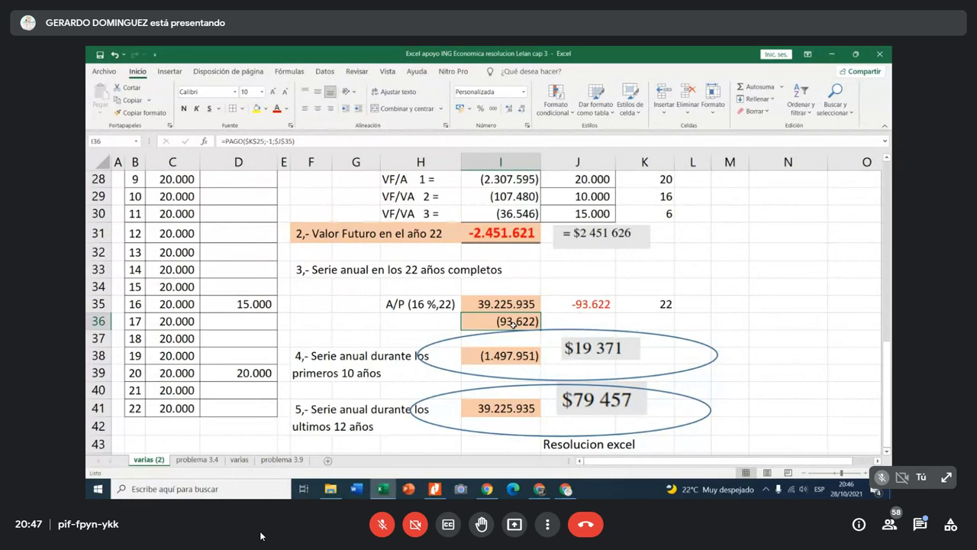
{"action": "left_click", "coordinate": [594, 305]}
{"action": "left_click", "coordinate": [656, 305]}
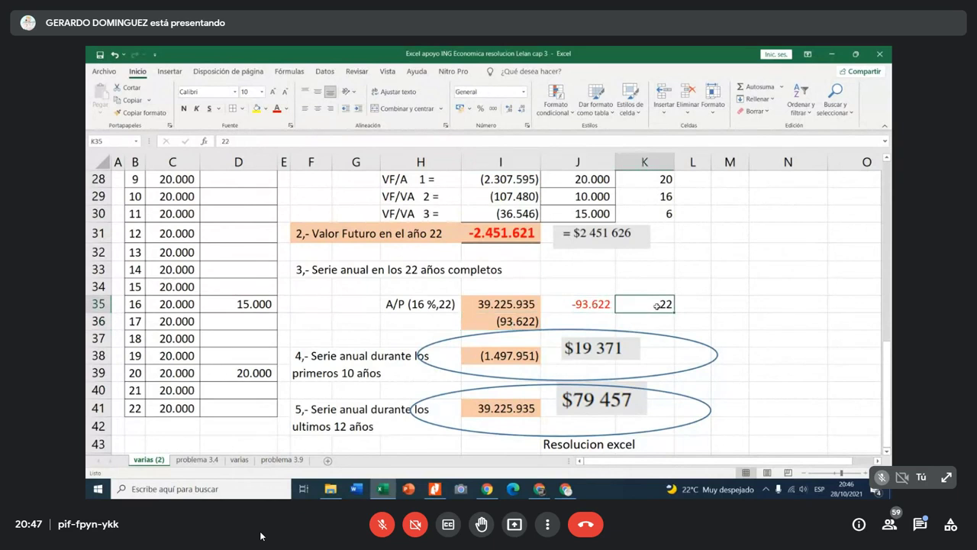
- Review the label for the annual series over the first 10 years in F38 and its PAGO formula in I38
{"action": "left_click", "coordinate": [469, 357]}
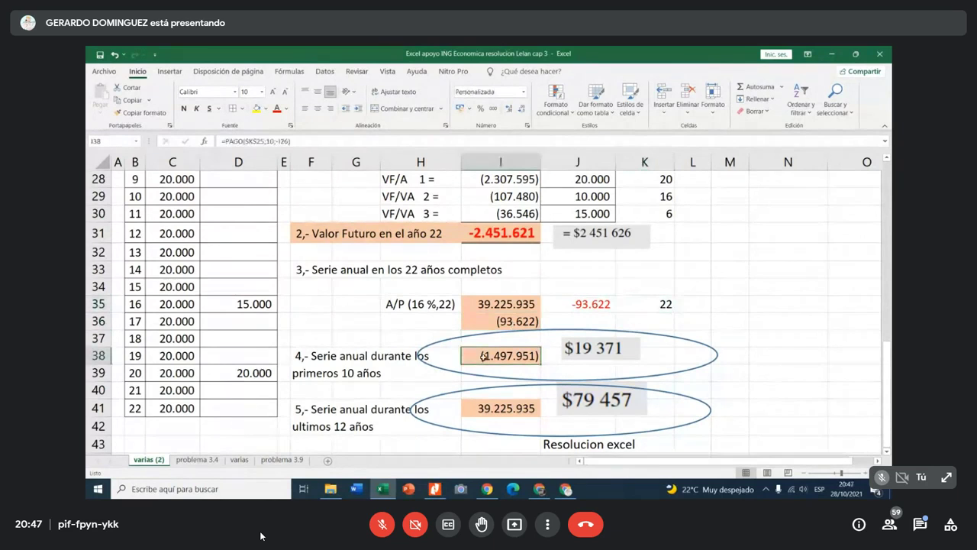
{"action": "left_click", "coordinate": [374, 361]}
{"action": "scroll", "coordinate": [375, 360], "scroll_direction": "down", "scroll_amount": 1}
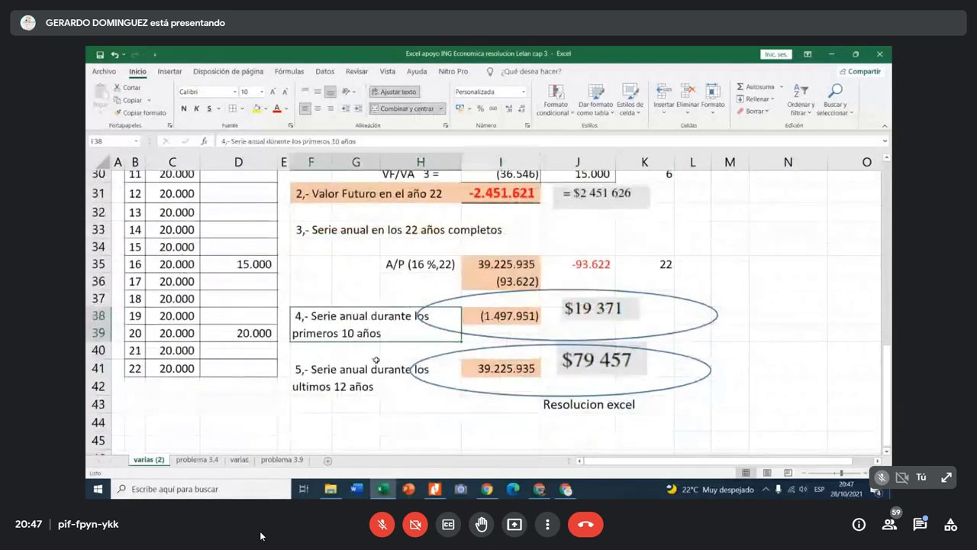
{"action": "left_click", "coordinate": [503, 305]}
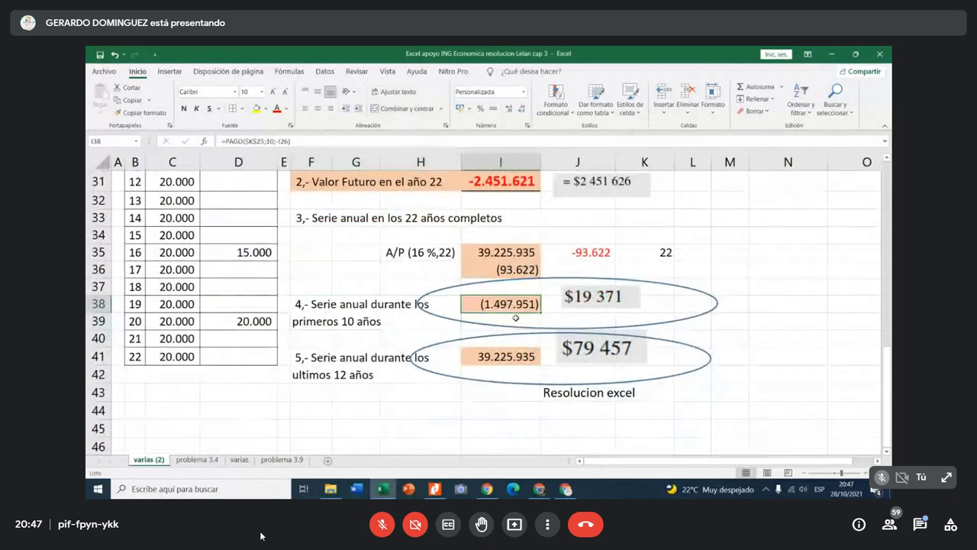
- Delete the two ellipses surrounding the annual series results in rows 38 and 41
{"action": "left_click", "coordinate": [525, 327]}
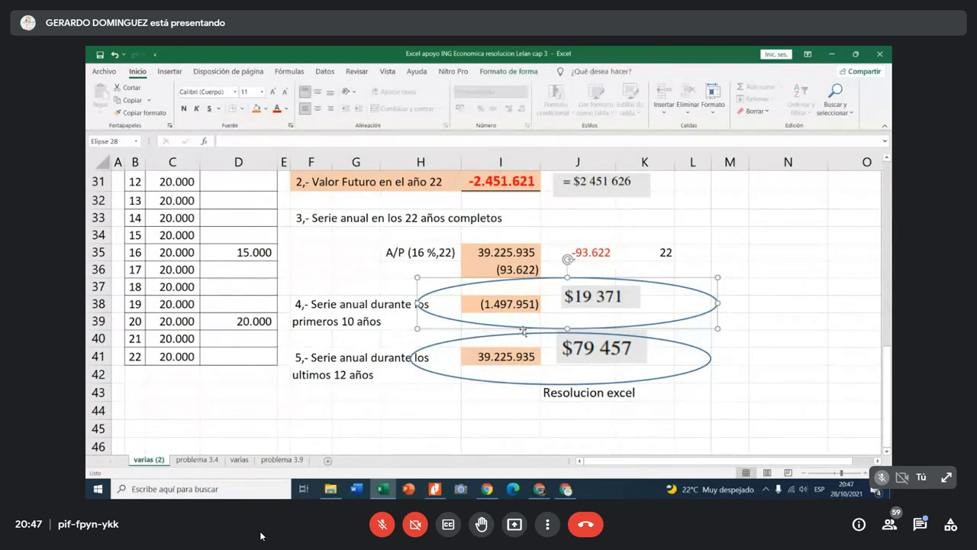
{"action": "key", "text": "Delete"}
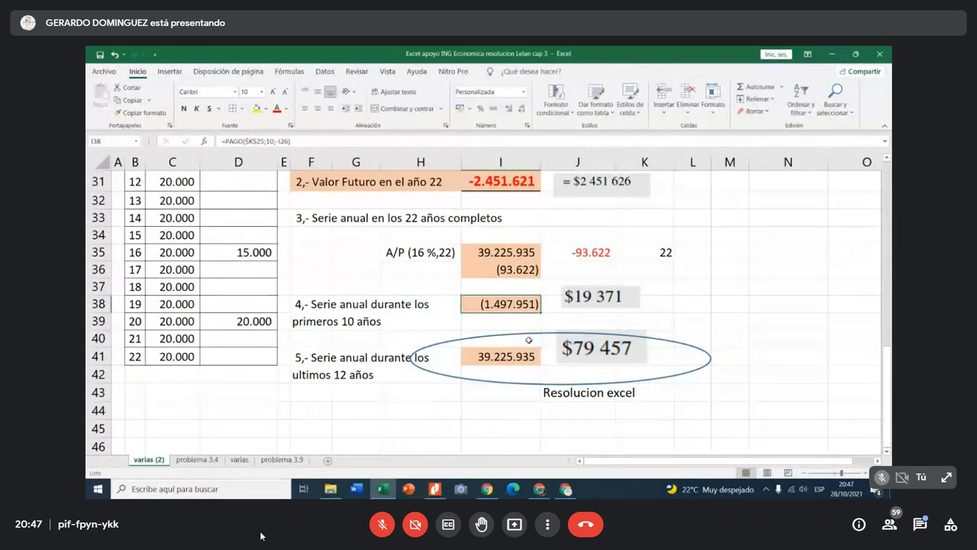
{"action": "left_click", "coordinate": [522, 334]}
{"action": "key", "text": "Delete"}
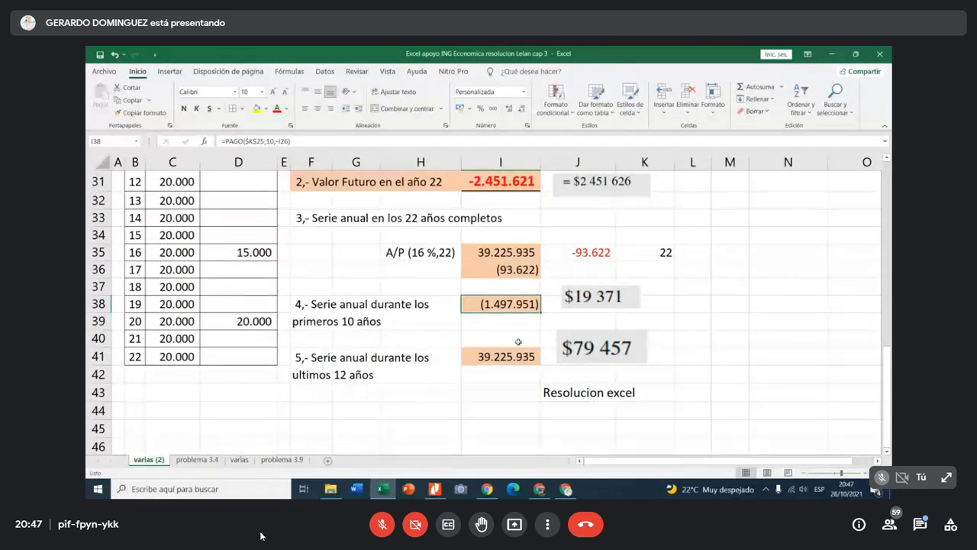
- Close the workbook without saving its changes
{"action": "left_click", "coordinate": [680, 338]}
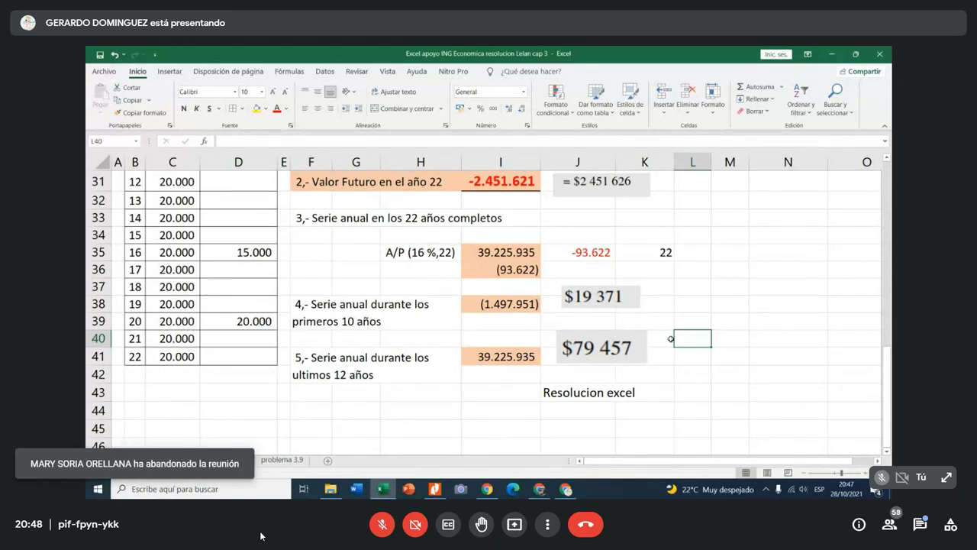
{"action": "left_click", "coordinate": [668, 338]}
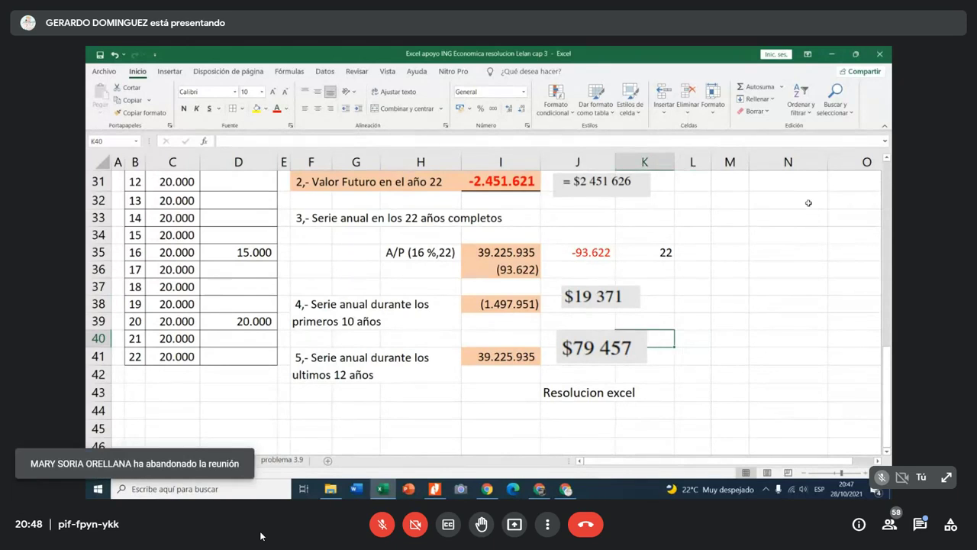
{"action": "left_click", "coordinate": [880, 53]}
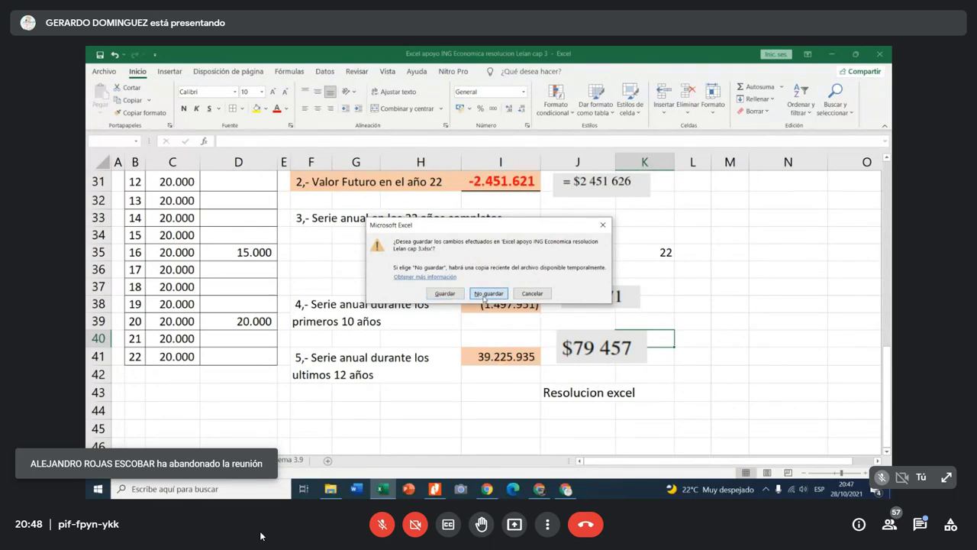
{"action": "left_click", "coordinate": [487, 293]}
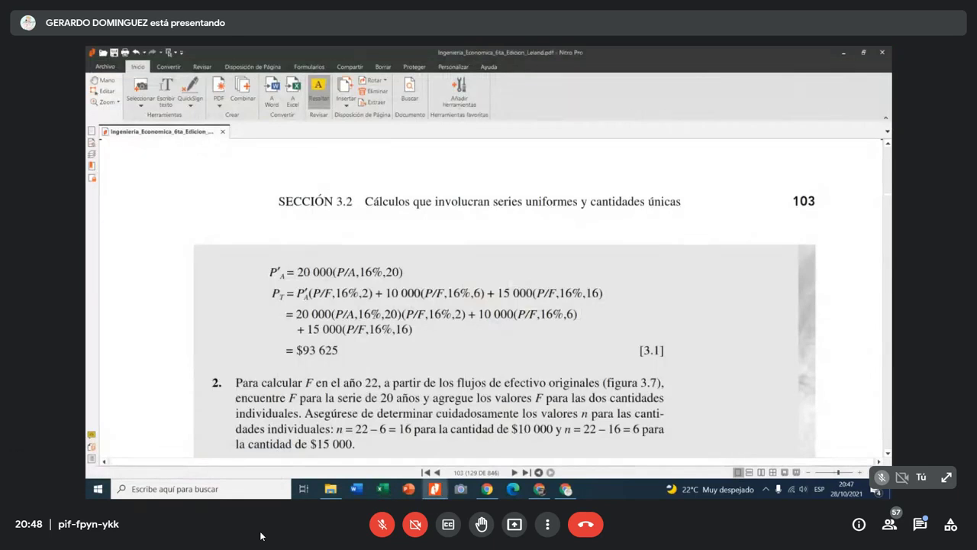
- Start Excel, try to open the recent workbook "Excel apoyo ING Economica resolucion Lelan cap 3 c", and minimize the empty window
{"action": "left_click", "coordinate": [99, 489]}
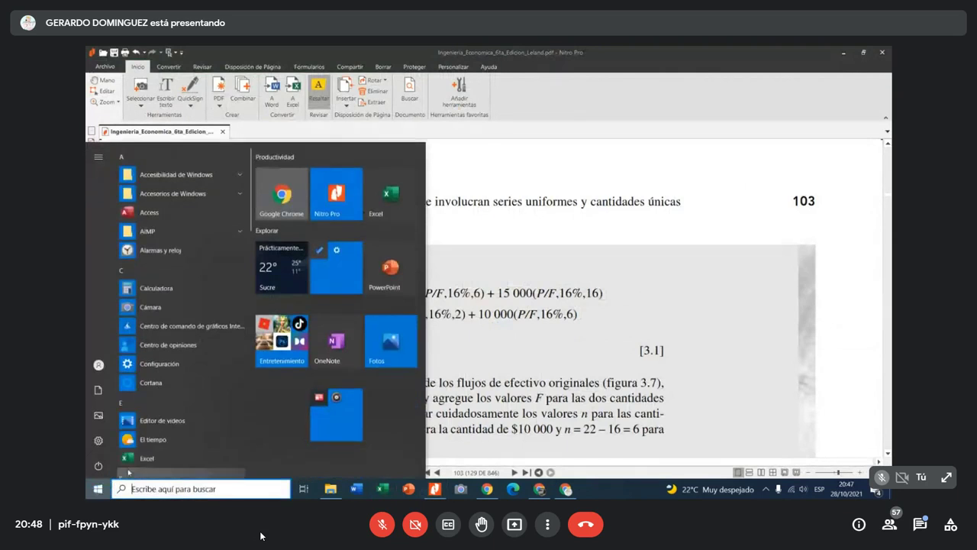
{"action": "left_click", "coordinate": [384, 203]}
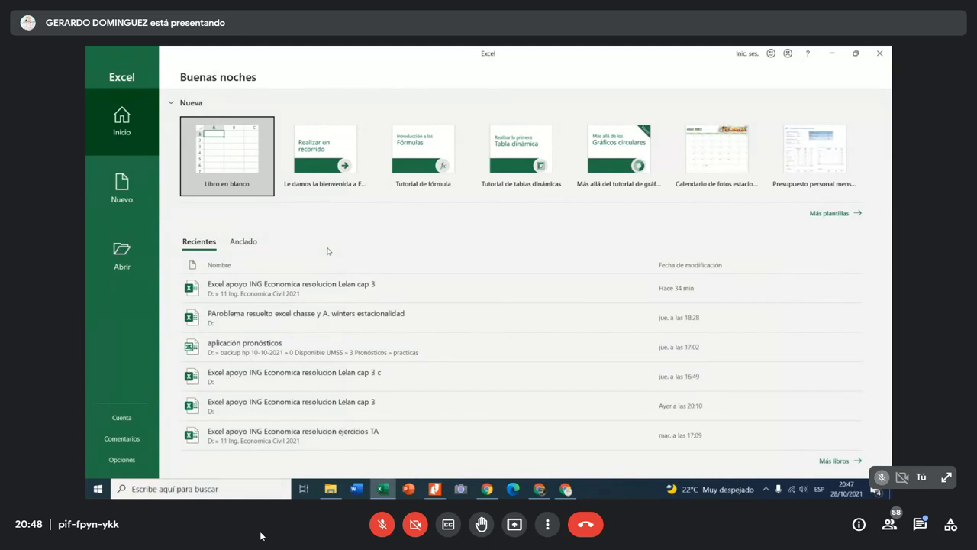
{"action": "left_click", "coordinate": [352, 387]}
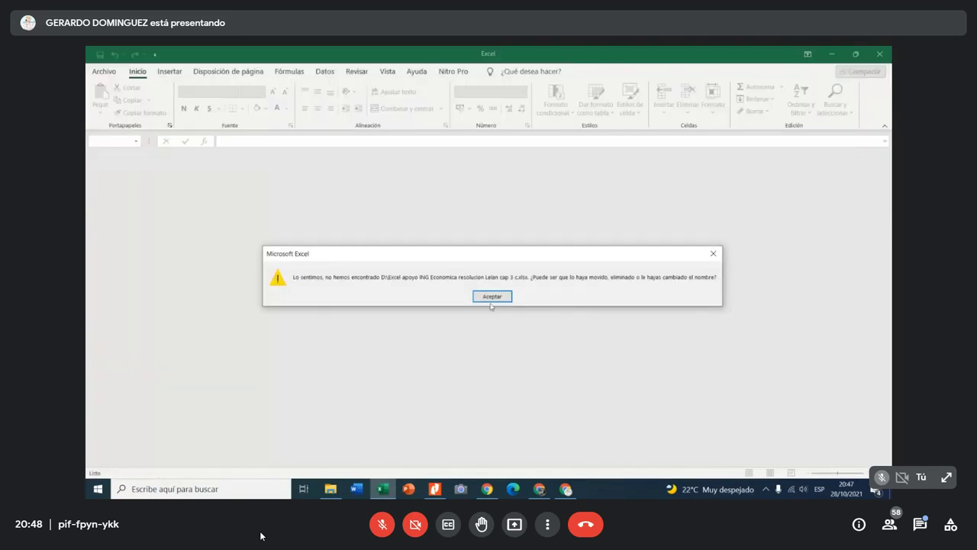
{"action": "left_click", "coordinate": [491, 297]}
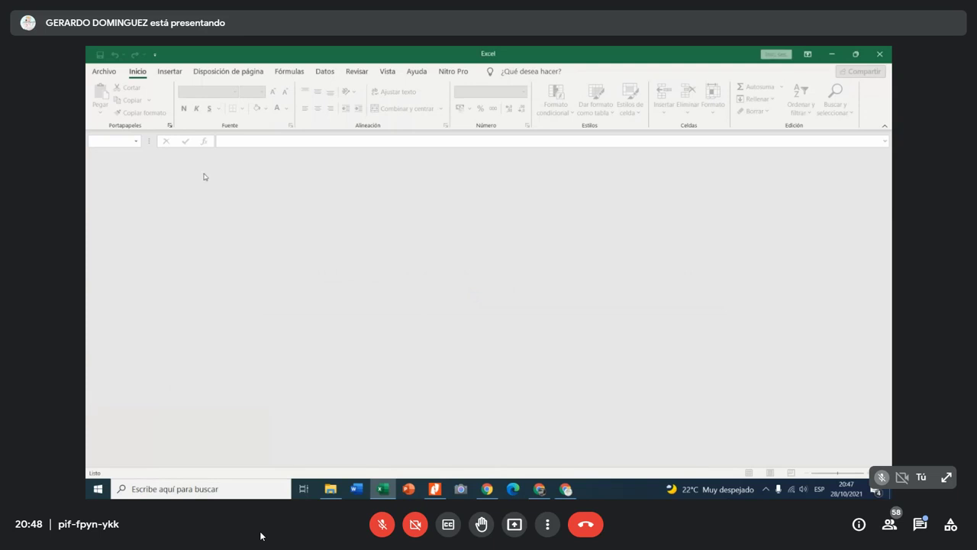
{"action": "left_click", "coordinate": [832, 54]}
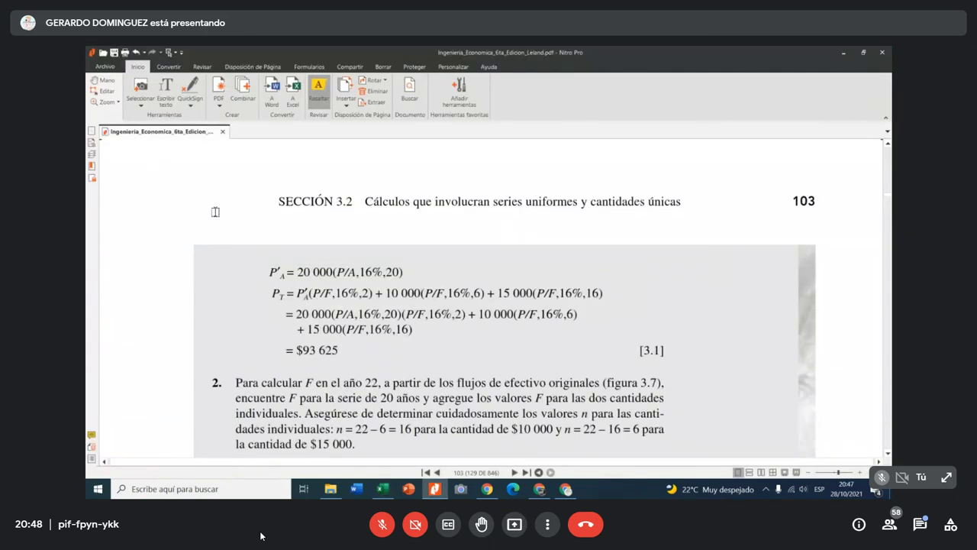
- Switch to the ING ECO (2/2021) Classroom page and preview its attached Excel file "ING Eco resolucion Lelan cap 3.6 c excel.xlsx"
{"action": "key", "text": "alt"}
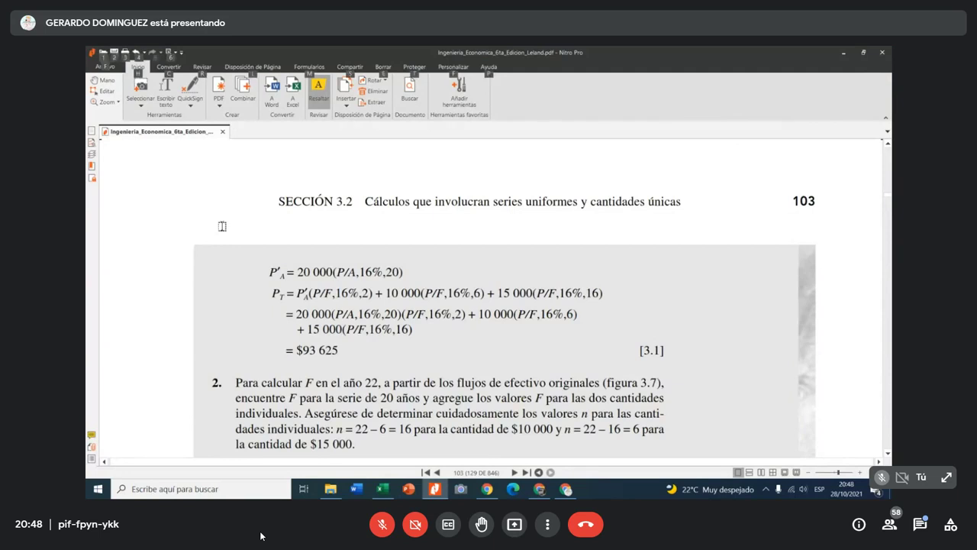
{"action": "key", "text": "alt+Tab"}
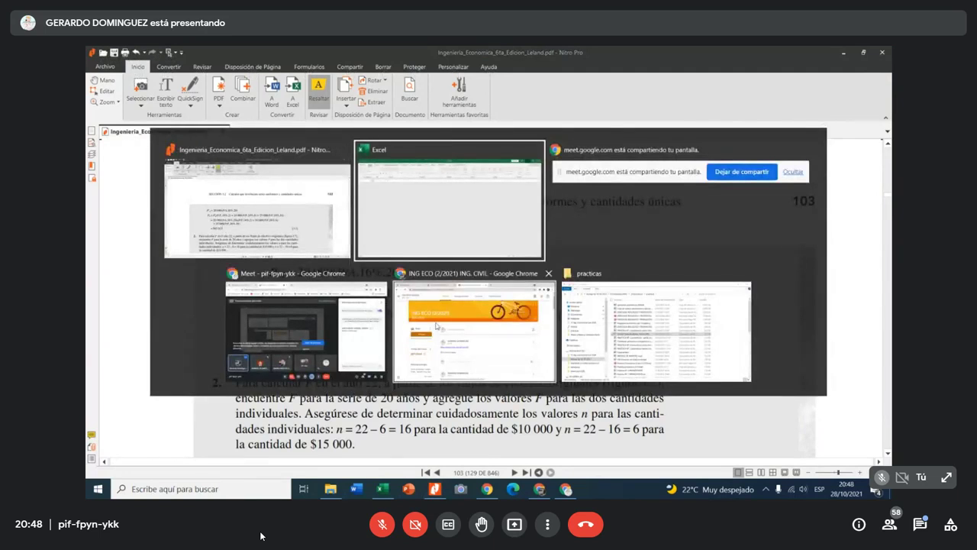
{"action": "key", "text": "alt+Tab"}
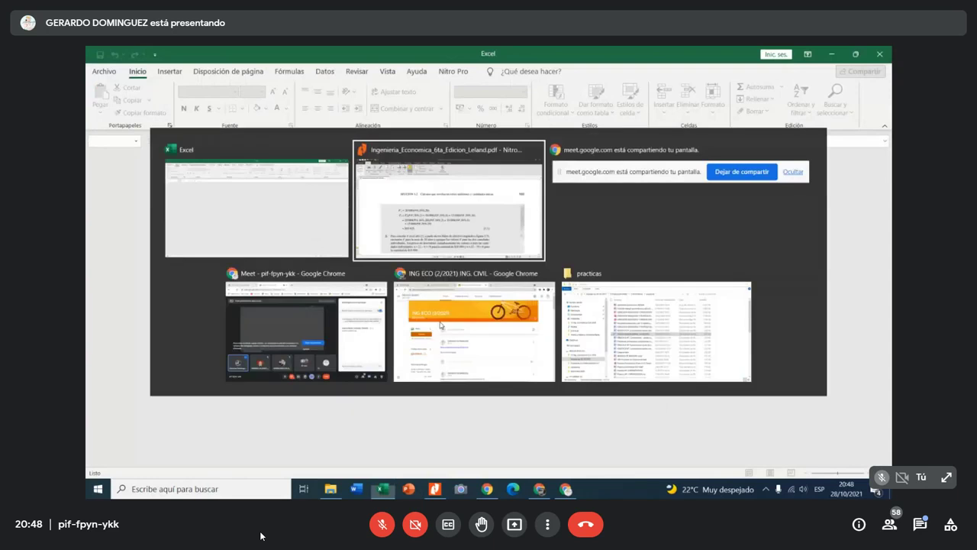
{"action": "key", "text": "alt+Tab"}
{"action": "key", "text": "alt+Tab"}
{"action": "key", "text": "alt+Tab"}
{"action": "key", "text": "alt+Tab"}
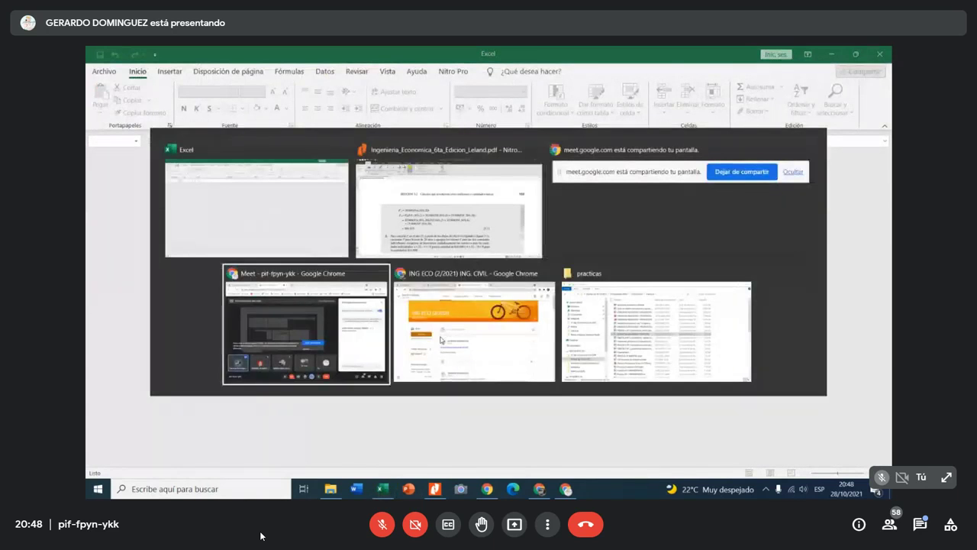
{"action": "scroll", "coordinate": [395, 352], "scroll_direction": "down", "scroll_amount": 3}
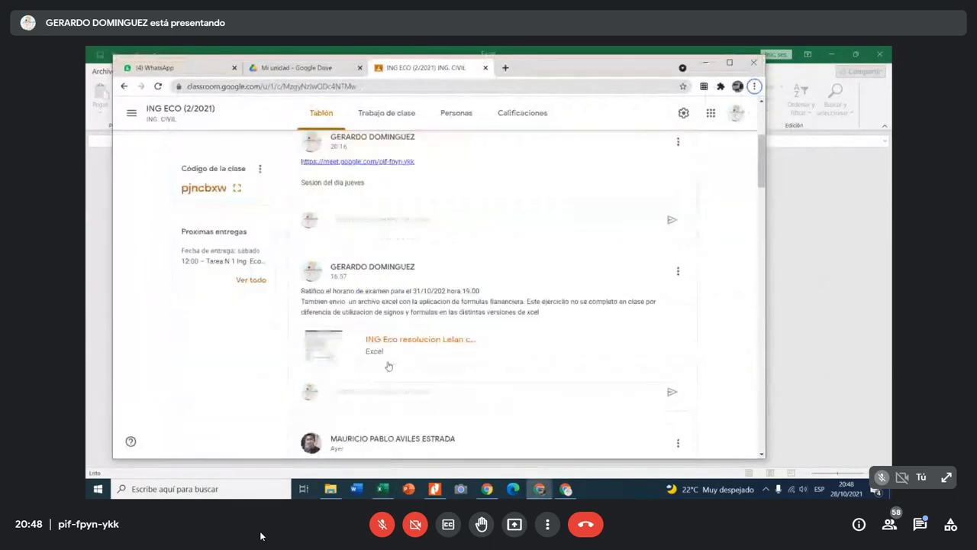
{"action": "left_click", "coordinate": [350, 352]}
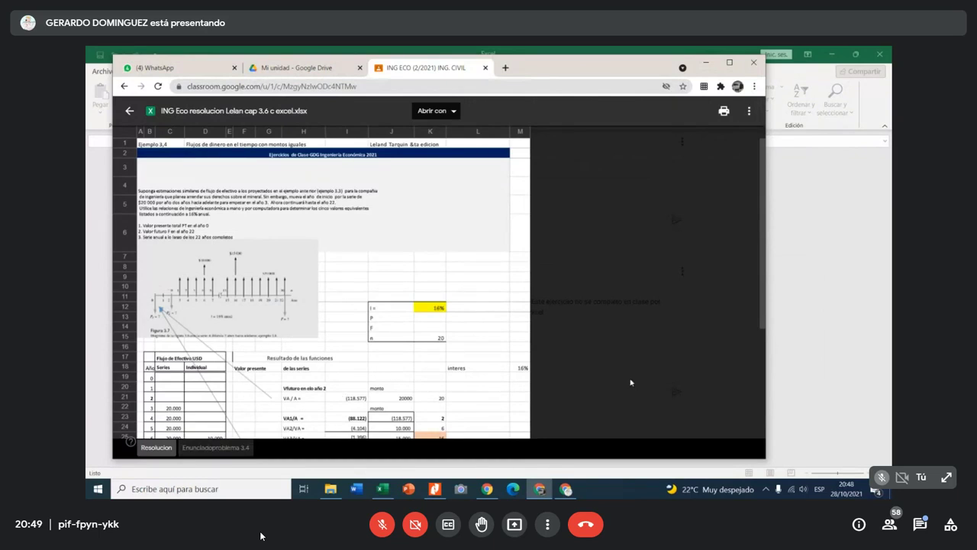
- Close the empty Excel window and maximize the browser window with the workbook preview
{"action": "key", "text": "alt+Tab"}
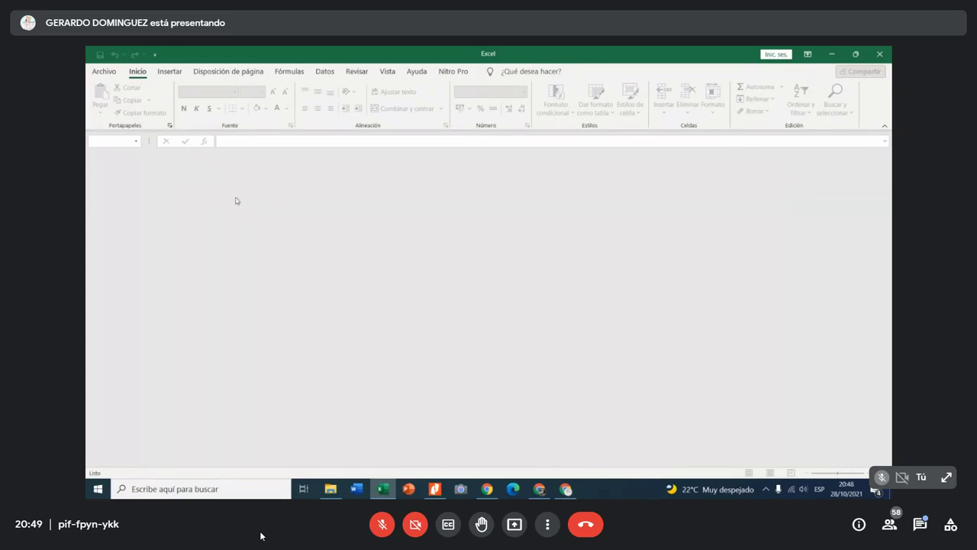
{"action": "left_click", "coordinate": [878, 55]}
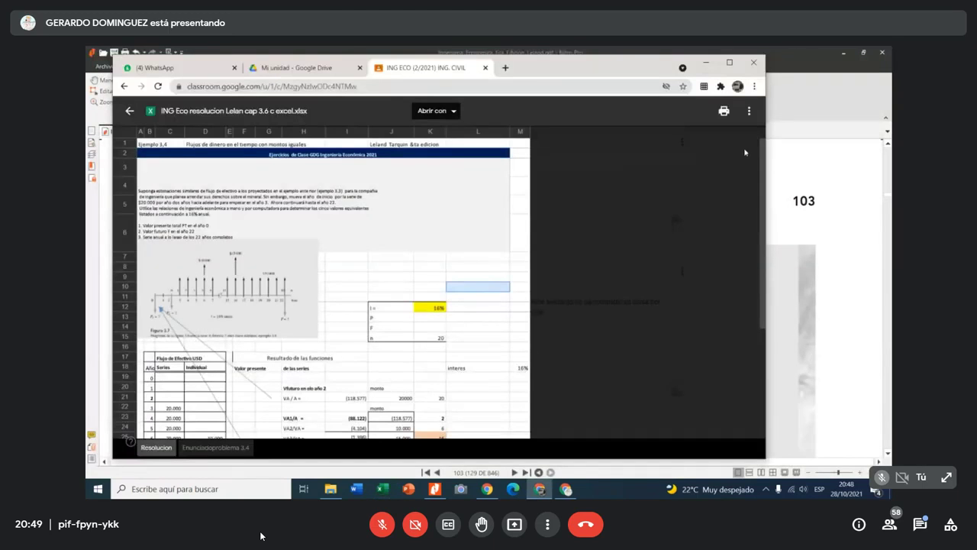
{"action": "left_click", "coordinate": [398, 319]}
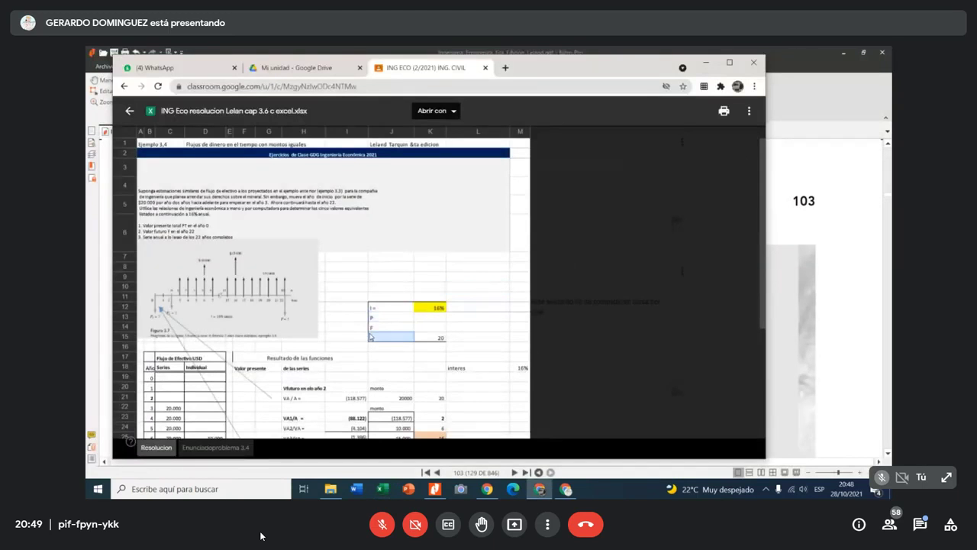
{"action": "left_click", "coordinate": [370, 336]}
{"action": "left_click", "coordinate": [729, 62]}
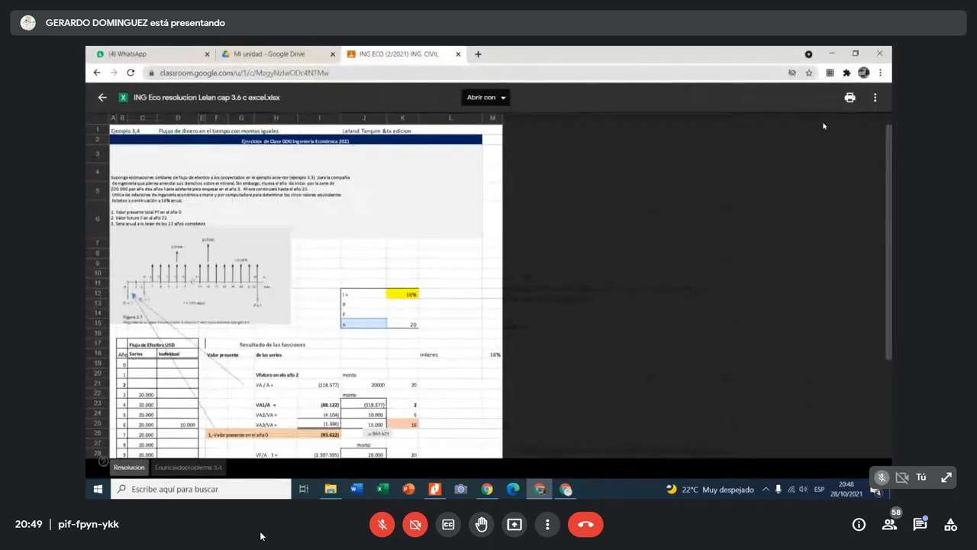
- Open the previewed workbook in a new window and load it in Google Sheets
{"action": "left_click", "coordinate": [875, 98]}
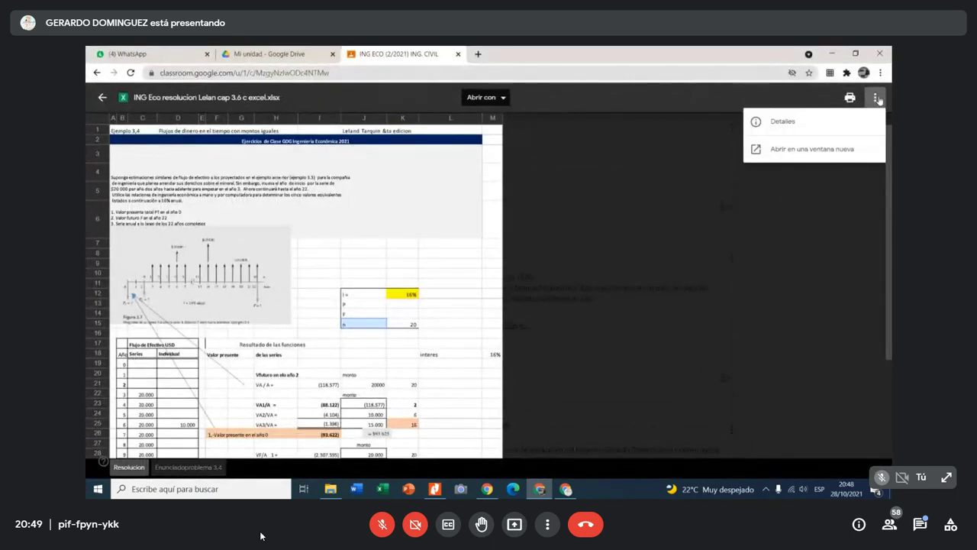
{"action": "left_click", "coordinate": [843, 150]}
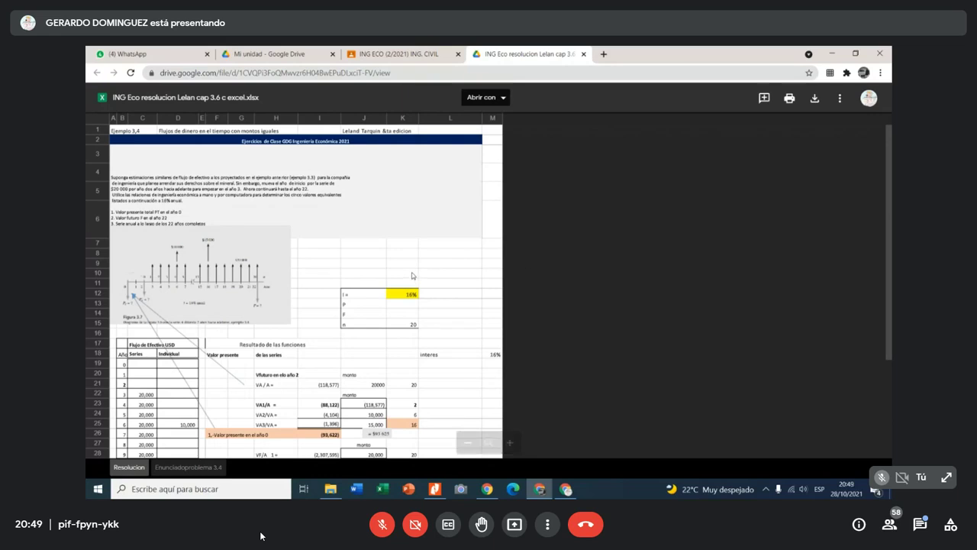
{"action": "left_click", "coordinate": [510, 98]}
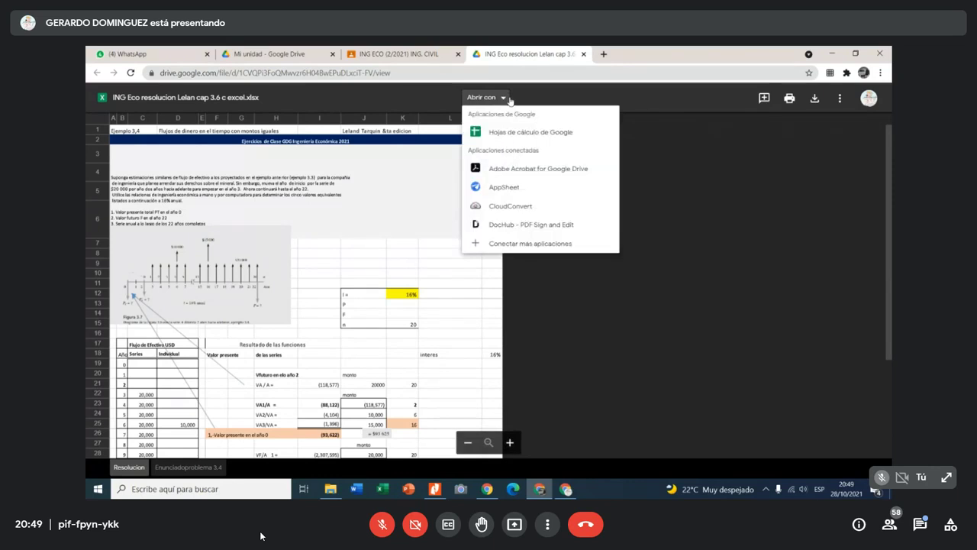
{"action": "left_click", "coordinate": [516, 132]}
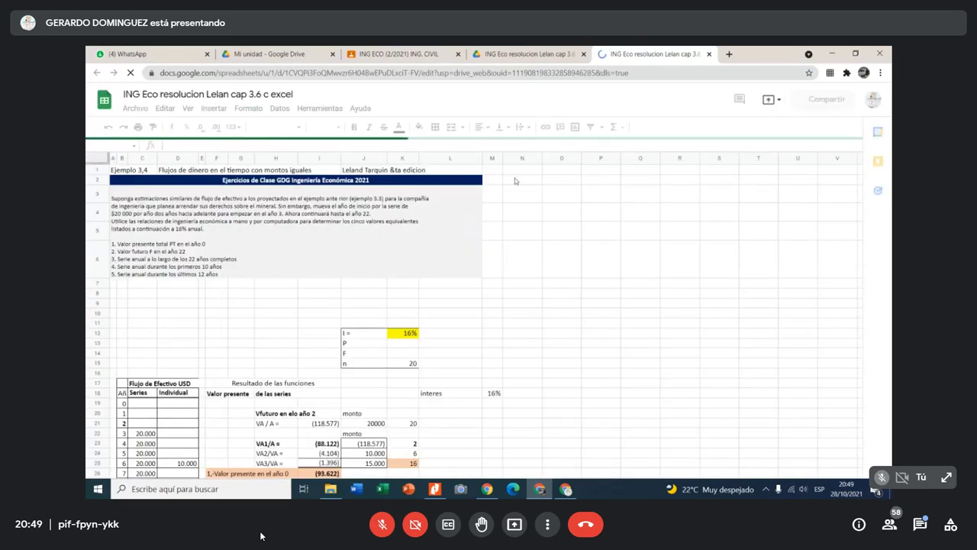
- Look through the Resolucion sheet from the problem statement down to the annual series results in row 41
{"action": "scroll", "coordinate": [412, 321], "scroll_direction": "down", "scroll_amount": 1}
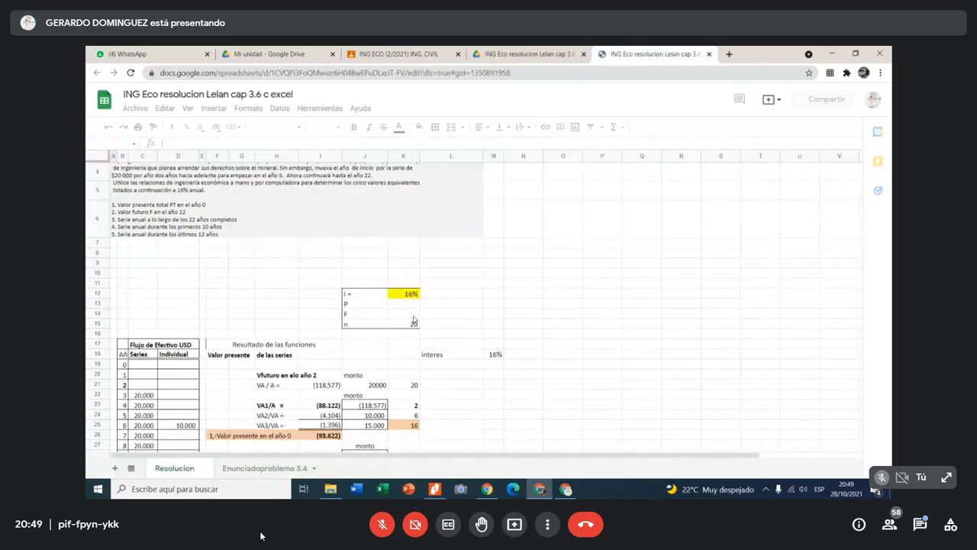
{"action": "scroll", "coordinate": [413, 319], "scroll_direction": "down", "scroll_amount": 3}
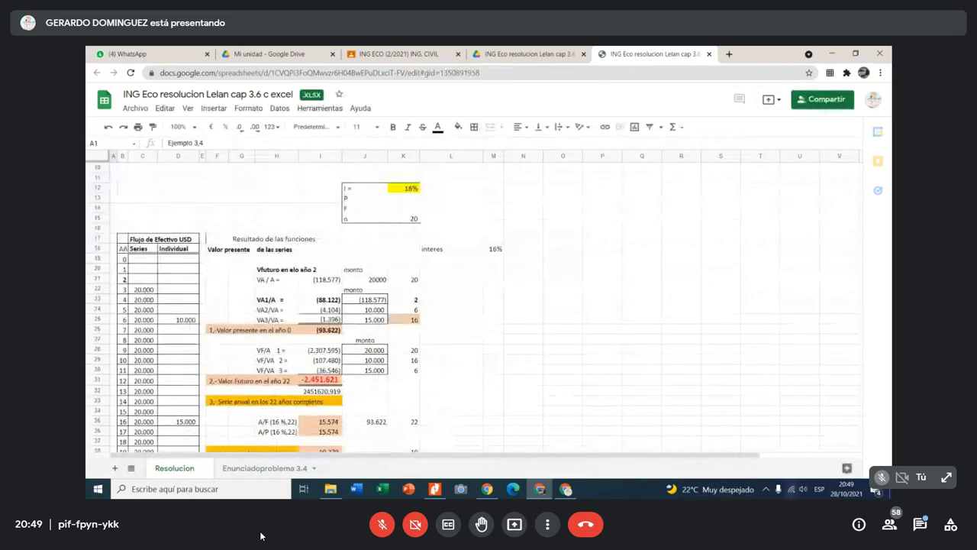
{"action": "left_click", "coordinate": [756, 380]}
{"action": "scroll", "coordinate": [756, 380], "scroll_direction": "down", "scroll_amount": 4}
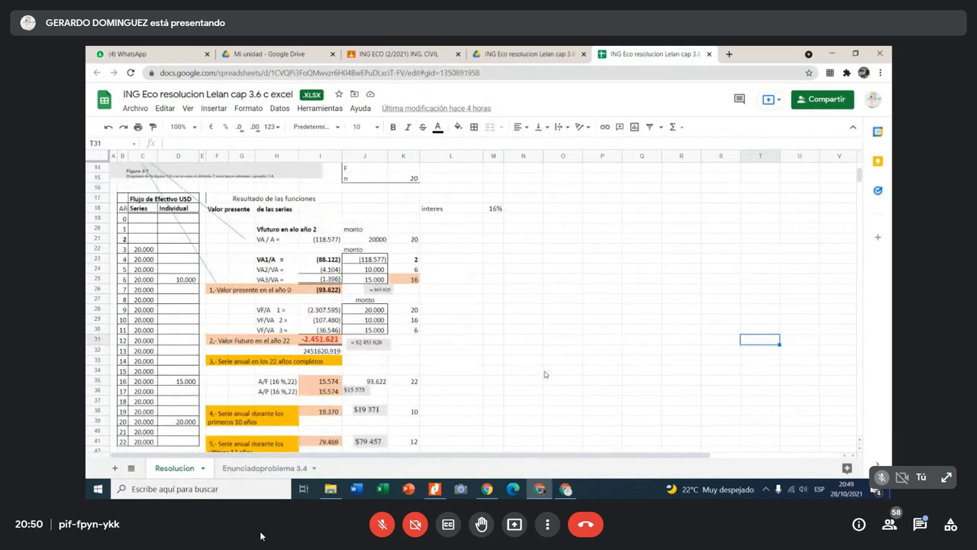
{"action": "scroll", "coordinate": [543, 373], "scroll_direction": "down", "scroll_amount": 3}
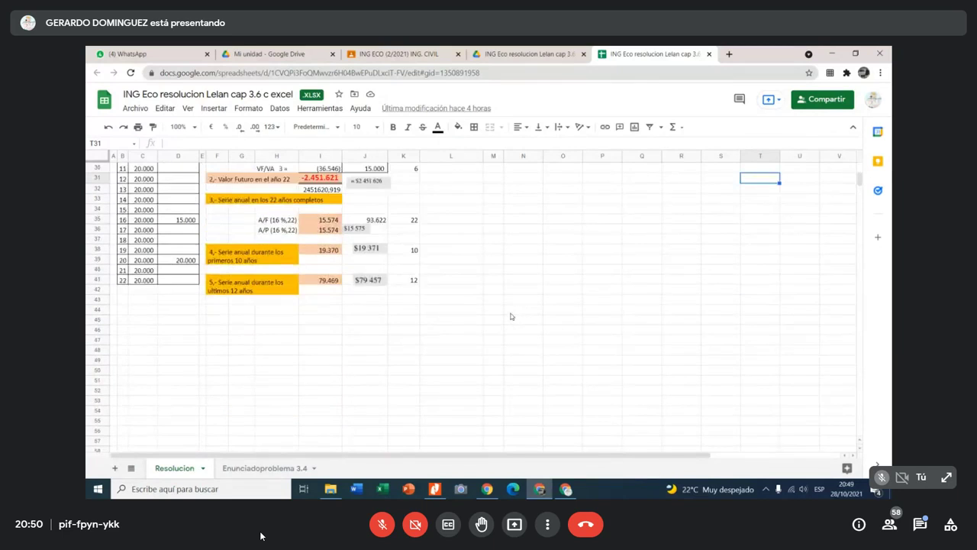
{"action": "scroll", "coordinate": [535, 343], "scroll_direction": "up", "scroll_amount": 2}
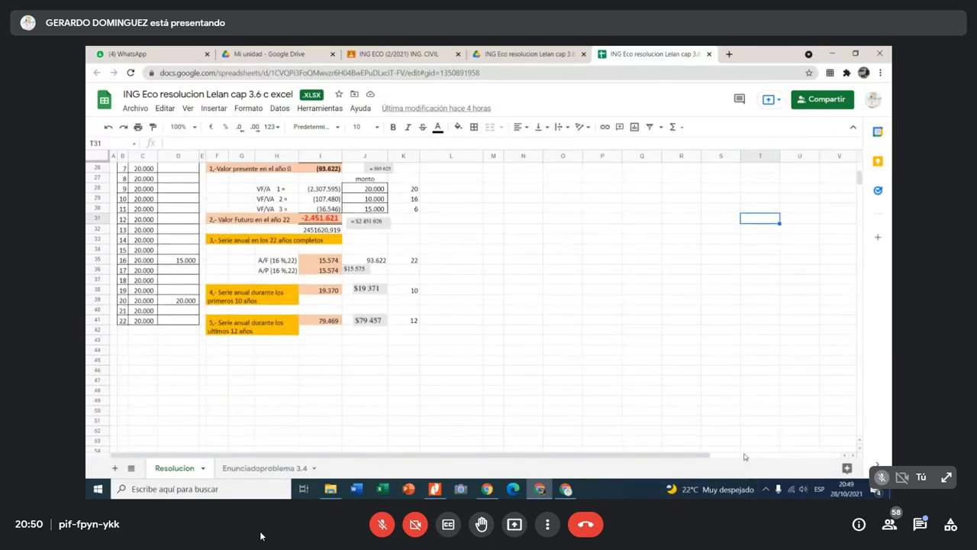
- Set the Resolucion sheet's zoom to 150%
{"action": "left_click", "coordinate": [203, 468]}
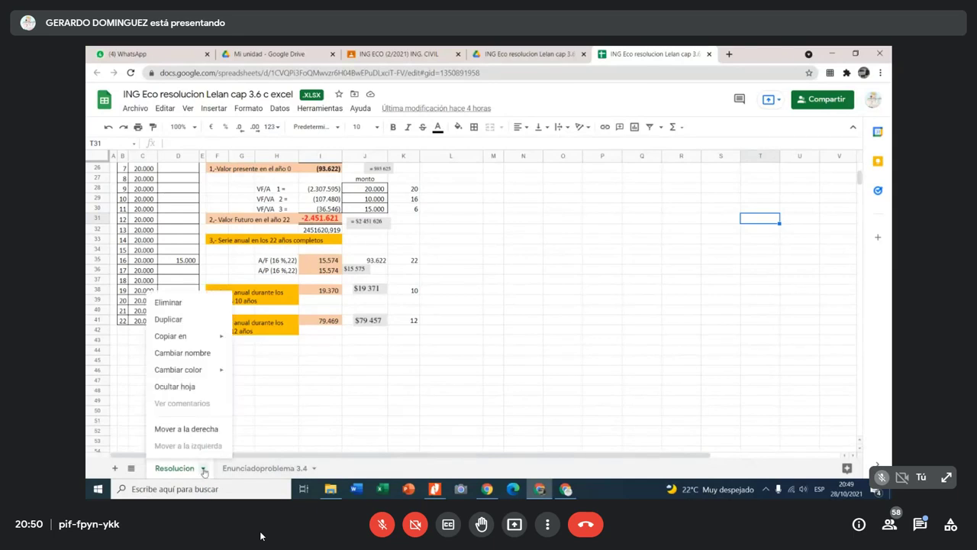
{"action": "left_click", "coordinate": [422, 395]}
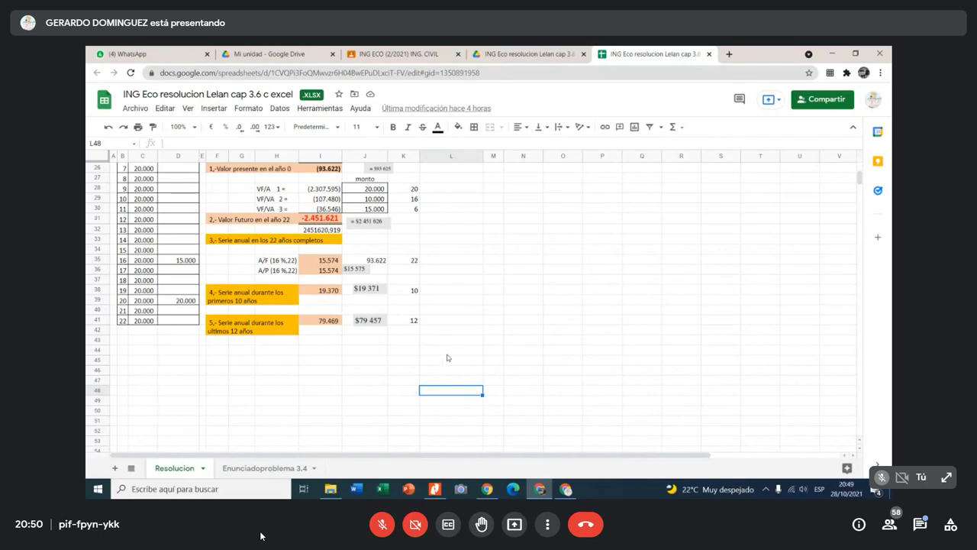
{"action": "scroll", "coordinate": [450, 357], "scroll_direction": "up", "scroll_amount": 1}
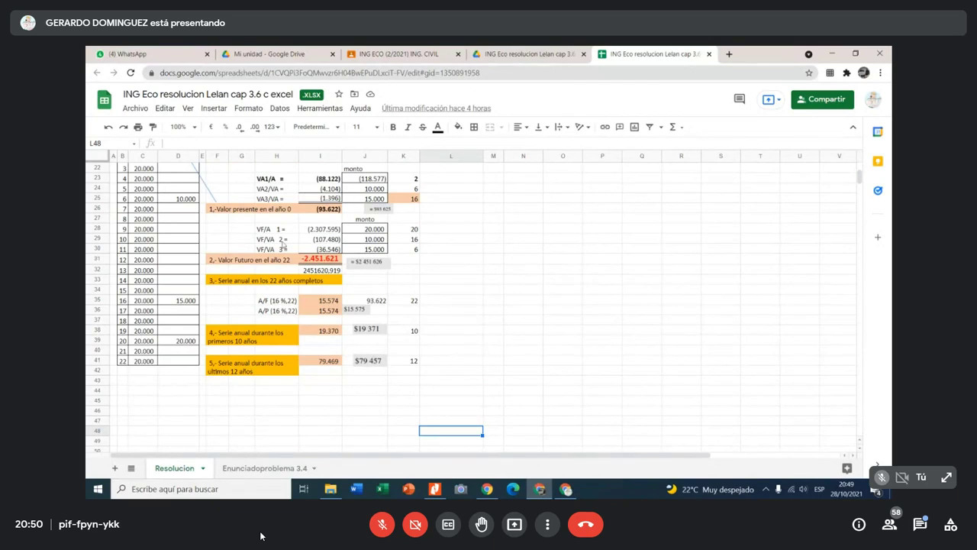
{"action": "left_click", "coordinate": [194, 128]}
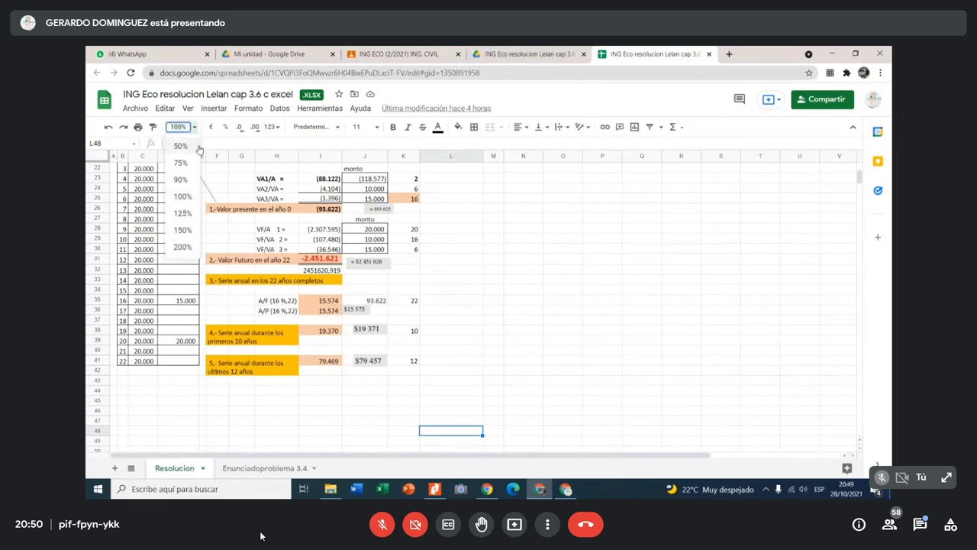
{"action": "left_click", "coordinate": [195, 230]}
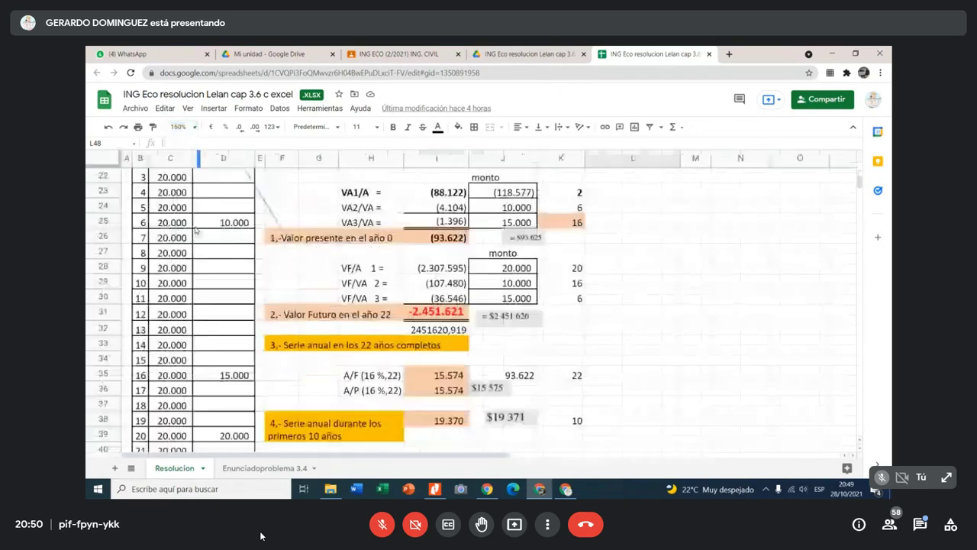
- Review the full 22-year annual series in row 35, including the period in K35 and the PAGO formula in I35
{"action": "left_click", "coordinate": [658, 292]}
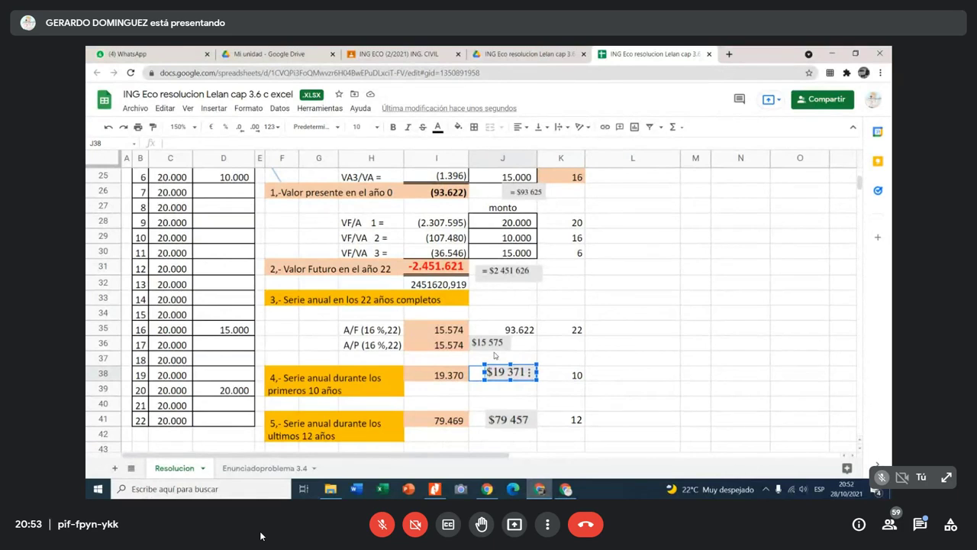
{"action": "left_click", "coordinate": [565, 330]}
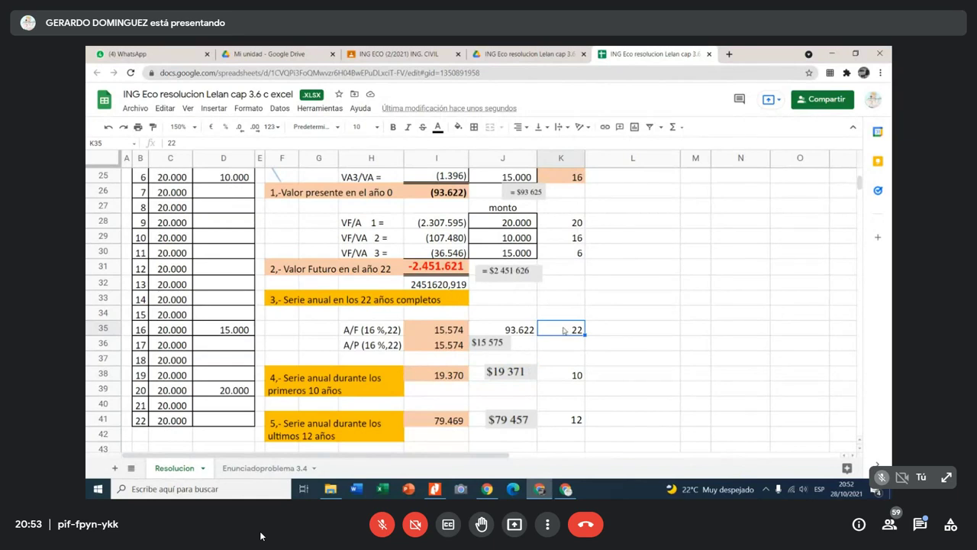
{"action": "left_click", "coordinate": [356, 335]}
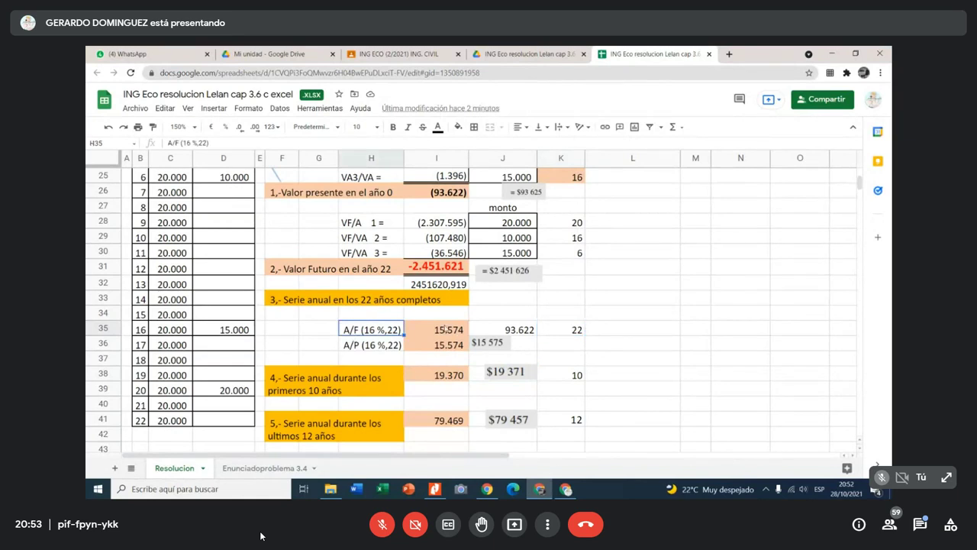
{"action": "left_click", "coordinate": [447, 329]}
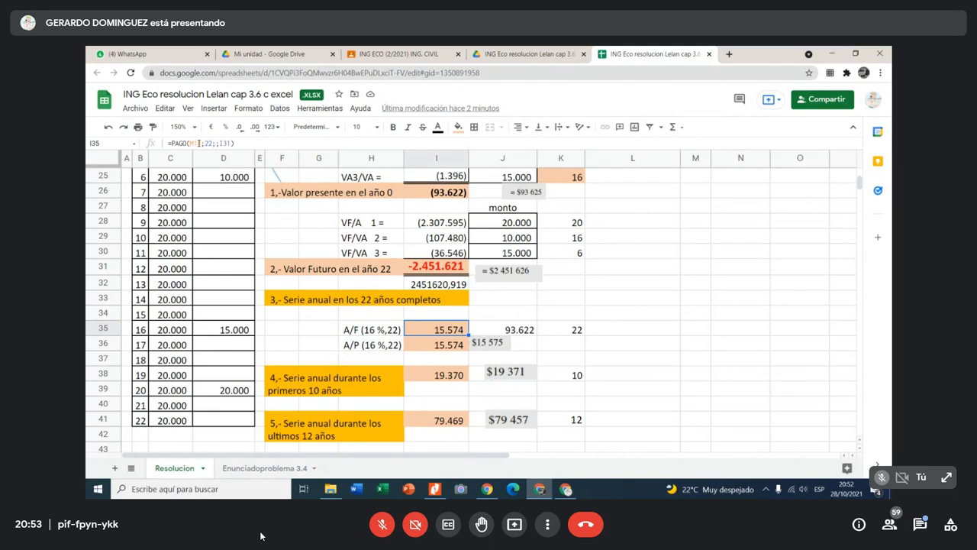
{"action": "left_click", "coordinate": [197, 143]}
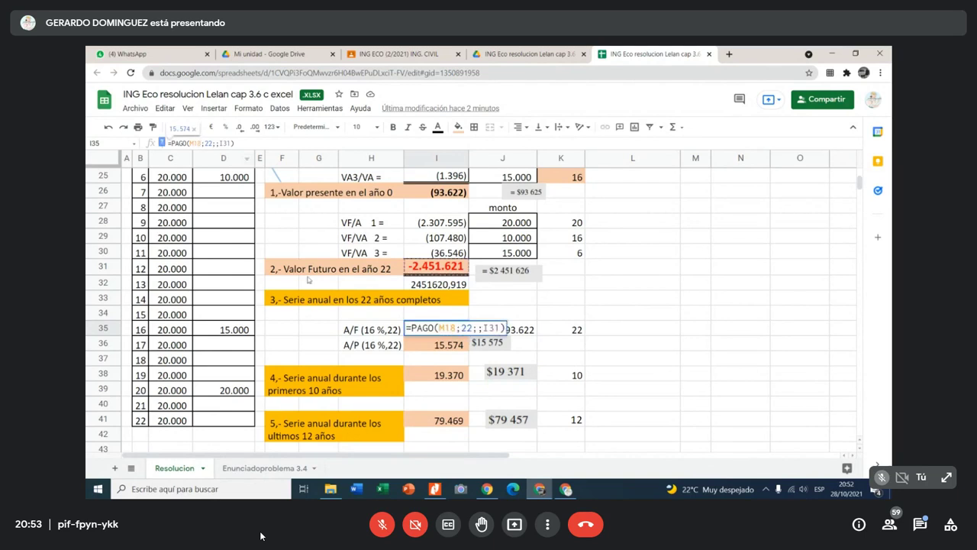
{"action": "scroll", "coordinate": [325, 289], "scroll_direction": "up", "scroll_amount": 1}
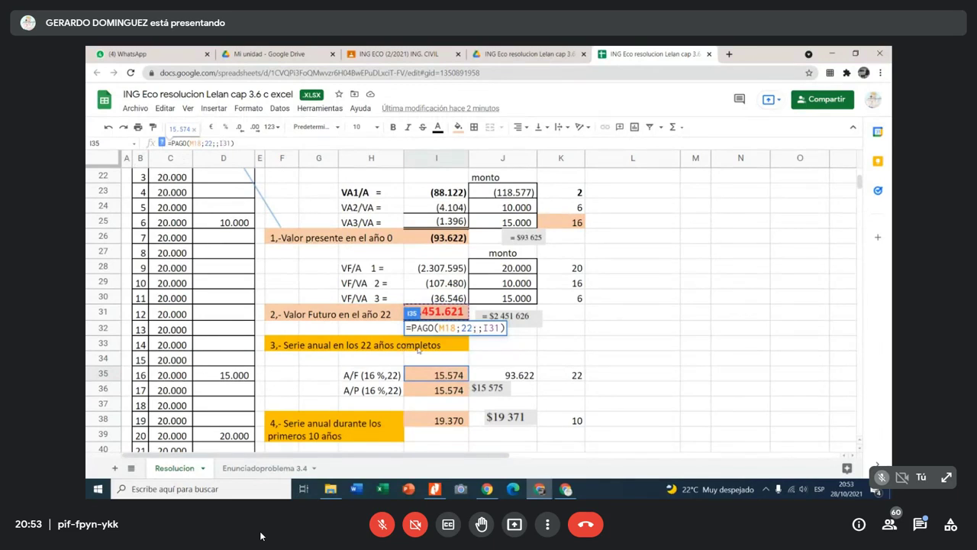
{"action": "key", "text": "Return"}
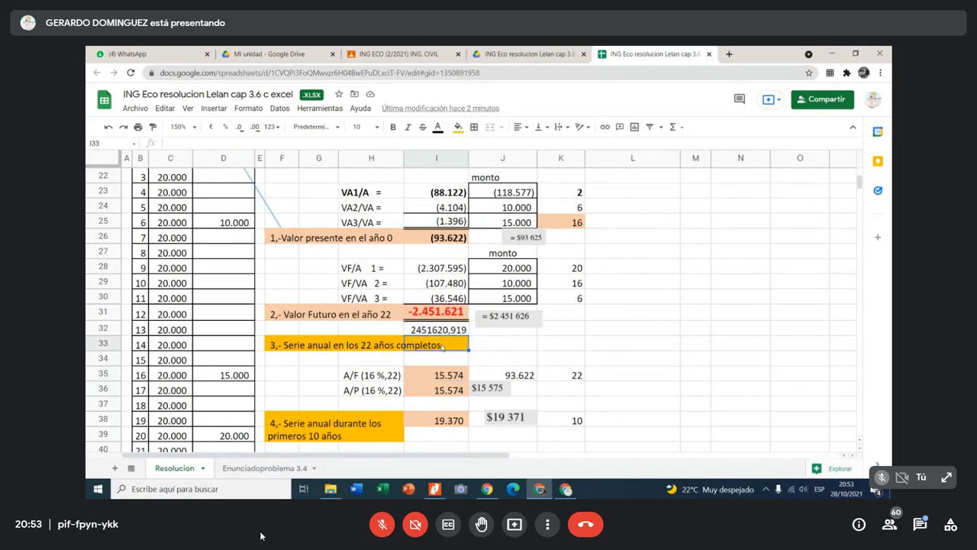
{"action": "left_click", "coordinate": [432, 374]}
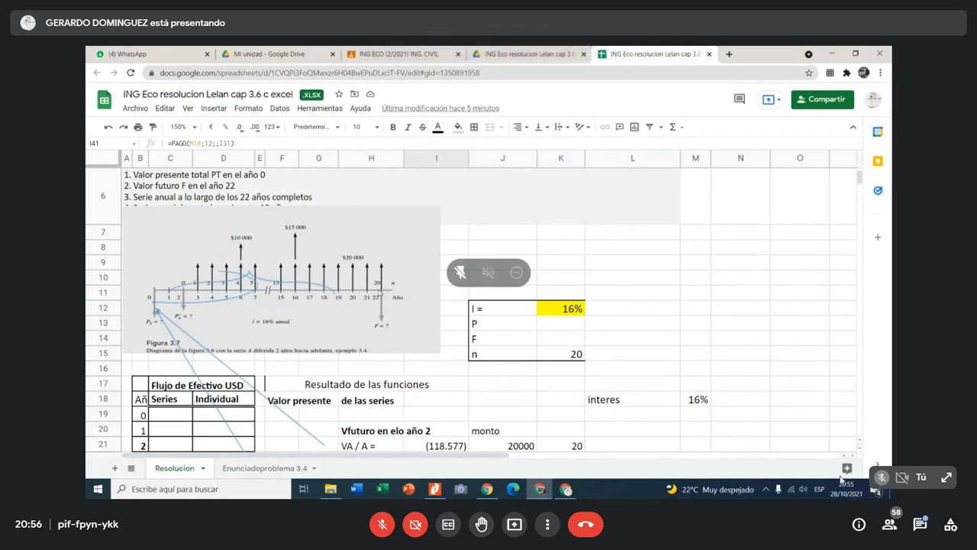
- Show the call's participant list in Google Meet and search it for "al"
{"action": "left_click", "coordinate": [887, 524]}
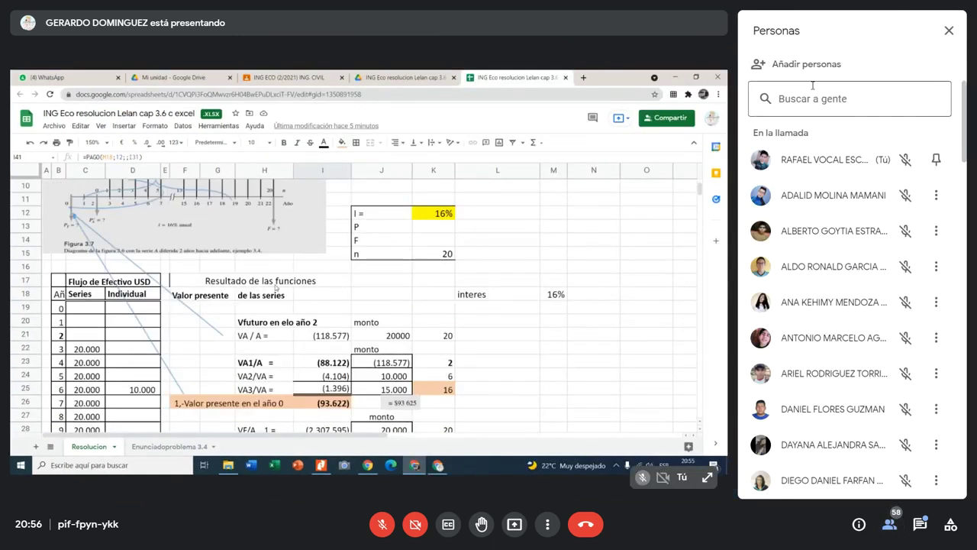
{"action": "left_click", "coordinate": [807, 96]}
{"action": "type", "text": "a"}
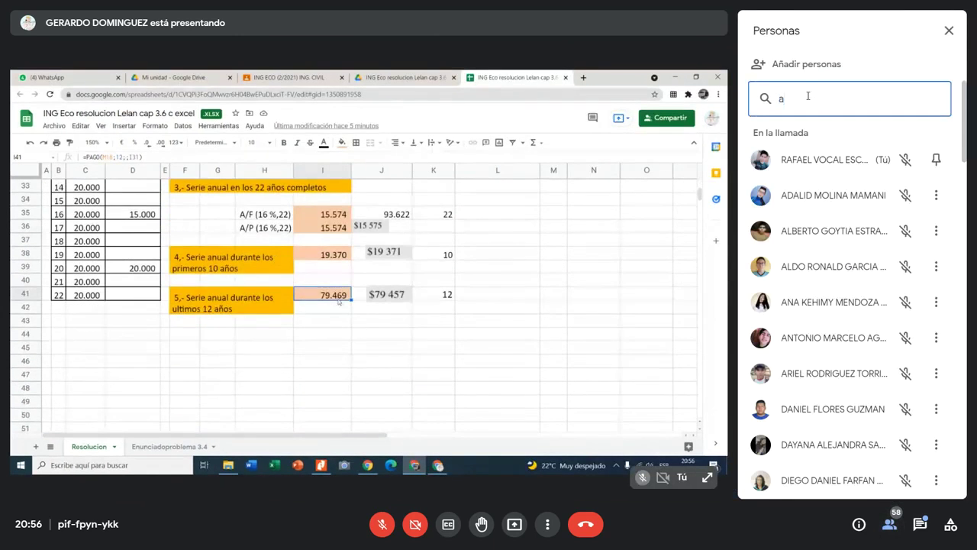
{"action": "type", "text": "l"}
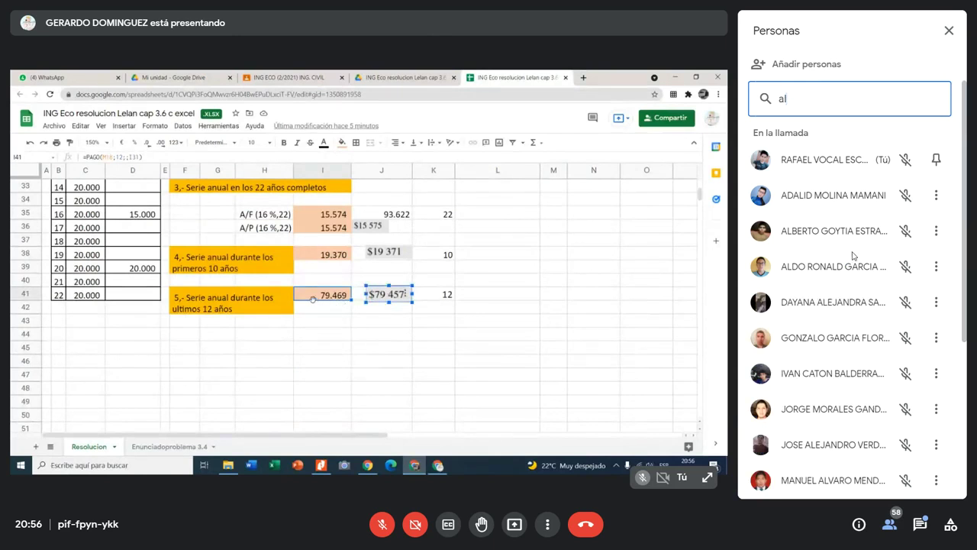
- Look through the call participants matching "al" from the start to the end of the filtered list
{"action": "scroll", "coordinate": [853, 256], "scroll_direction": "down", "scroll_amount": 5}
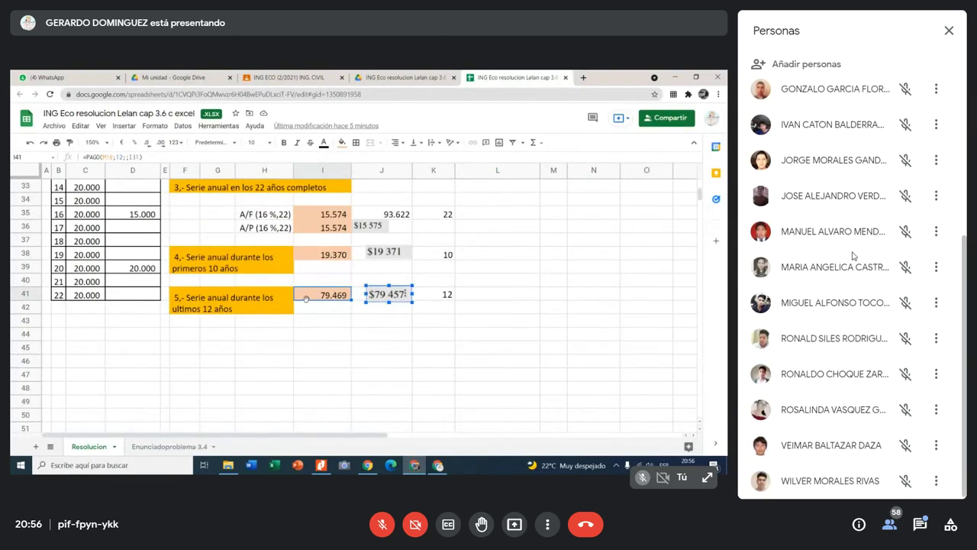
{"action": "scroll", "coordinate": [853, 256], "scroll_direction": "up", "scroll_amount": 3}
{"action": "scroll", "coordinate": [853, 256], "scroll_direction": "up", "scroll_amount": 3}
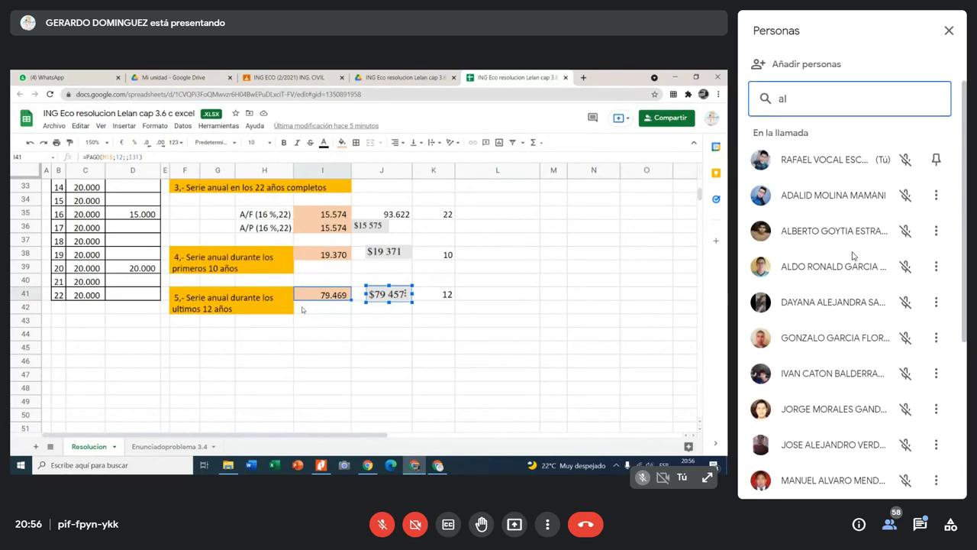
{"action": "scroll", "coordinate": [853, 256], "scroll_direction": "down", "scroll_amount": 5}
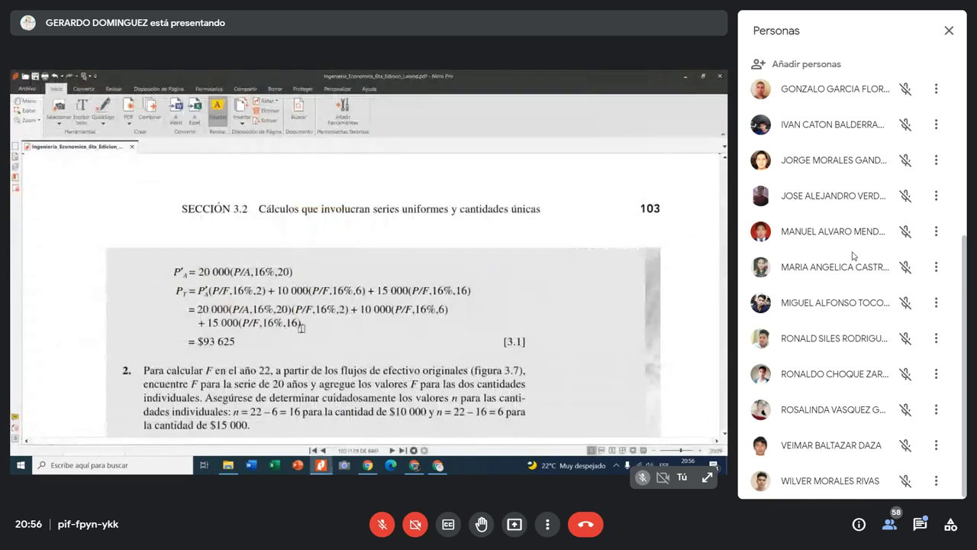
{"action": "scroll", "coordinate": [853, 256], "scroll_direction": "up", "scroll_amount": 5}
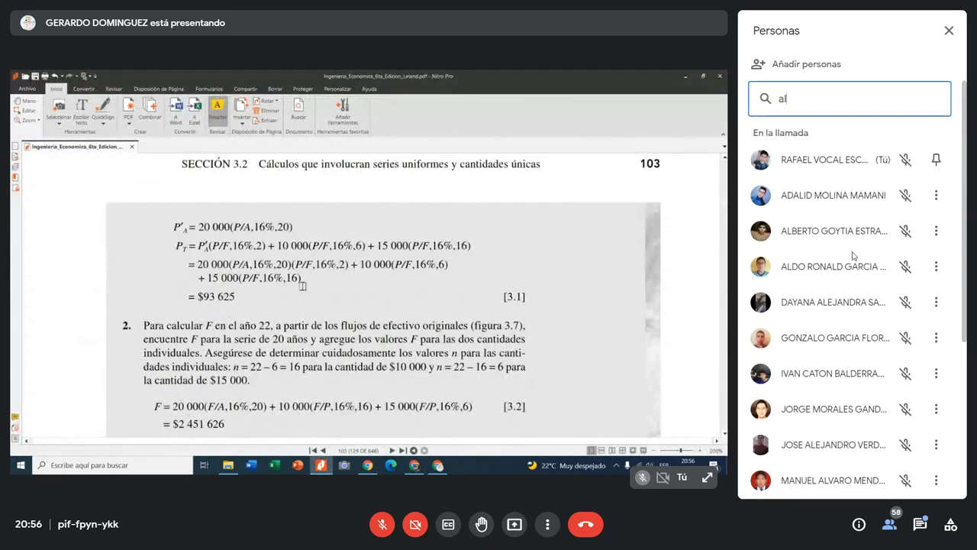
- Replace the participant search text with "jh" to filter the people in the call
{"action": "key", "text": "BackSpace"}
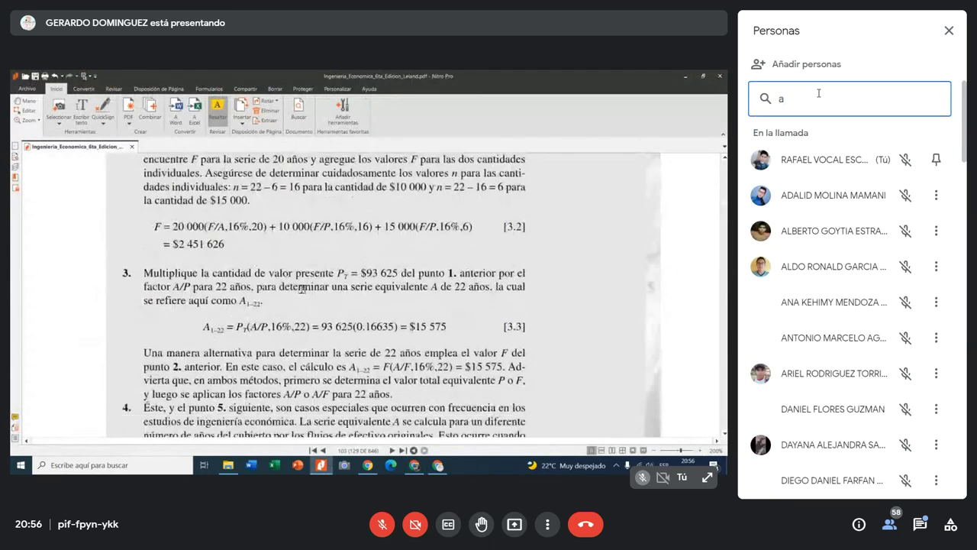
{"action": "key", "text": "BackSpace"}
{"action": "type", "text": "j"}
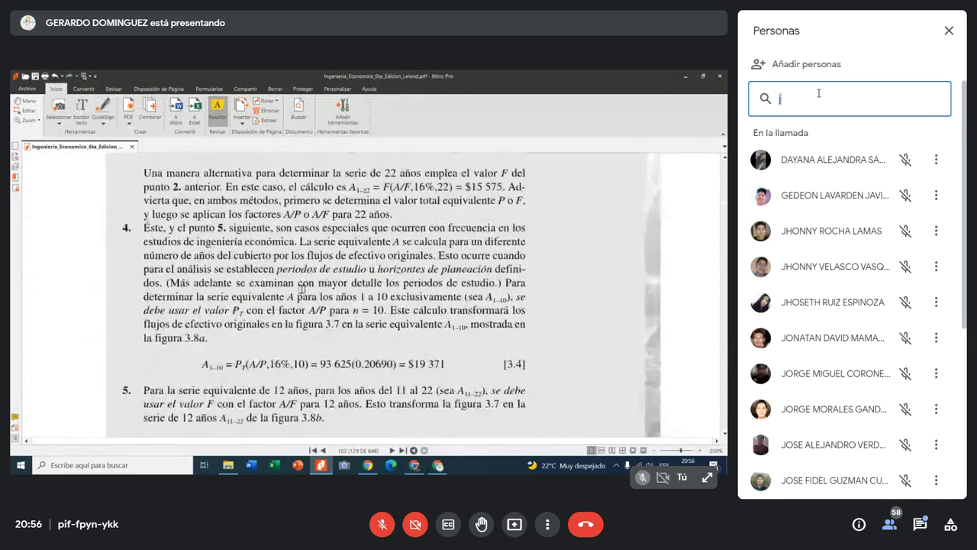
{"action": "type", "text": "h"}
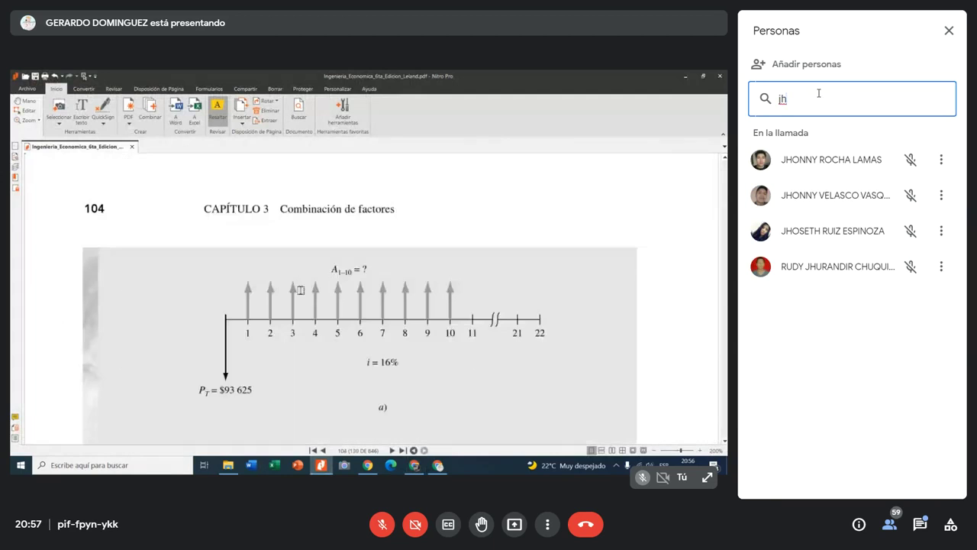
- Search the participant list for "ia" instead and look through the matching people
{"action": "key", "text": "BackSpace"}
{"action": "key", "text": "BackSpace"}
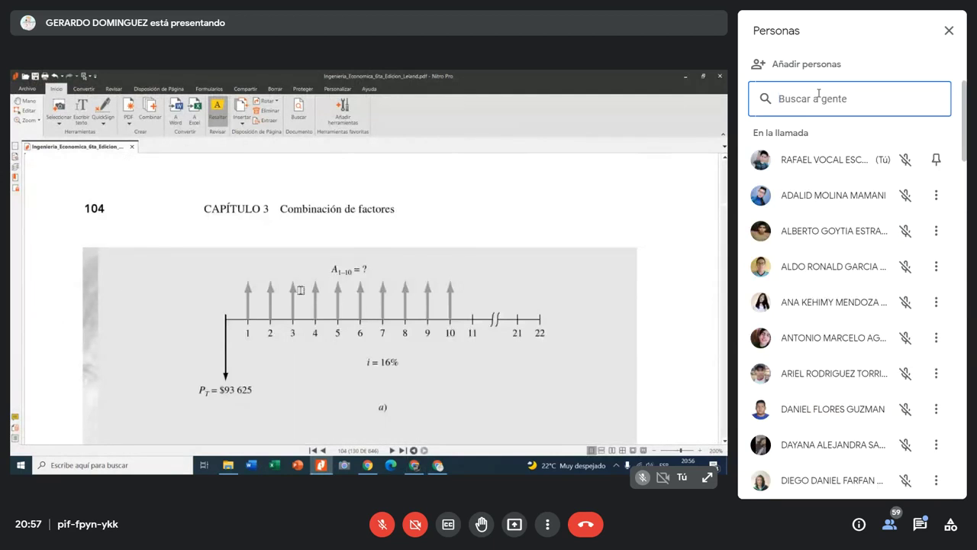
{"action": "type", "text": "ia"}
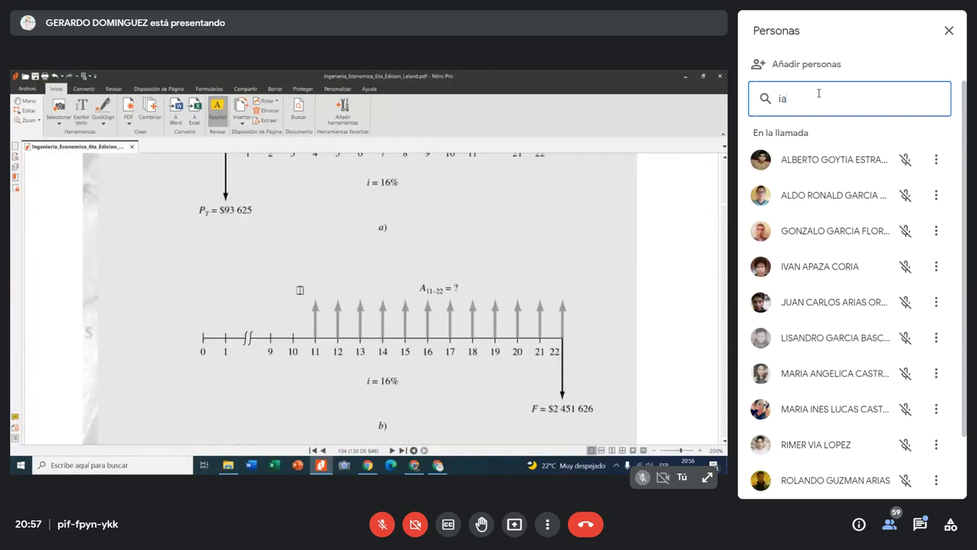
{"action": "scroll", "coordinate": [830, 231], "scroll_direction": "down", "scroll_amount": 1}
{"action": "scroll", "coordinate": [831, 231], "scroll_direction": "up", "scroll_amount": 1}
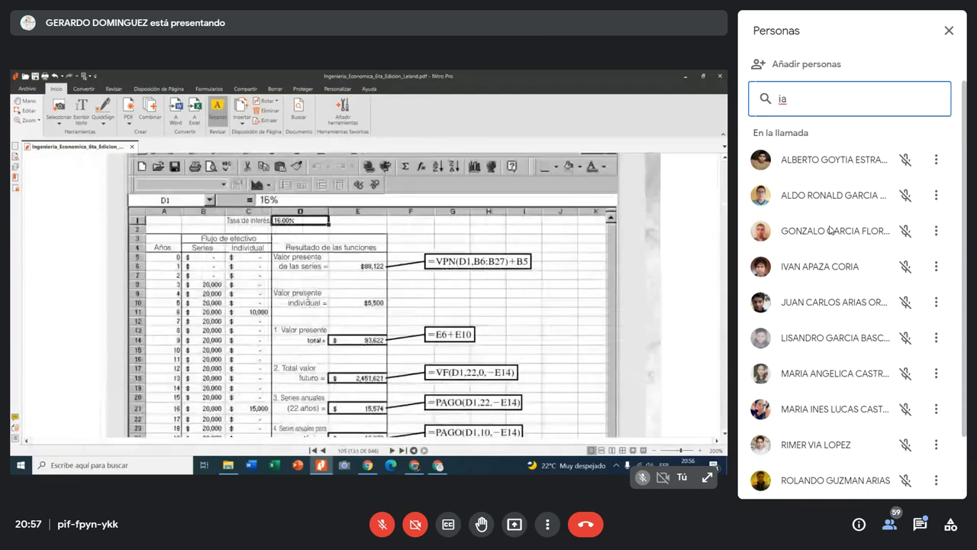
- Clear the participant search and close the list of people in the call
{"action": "key", "text": "BackSpace"}
{"action": "key", "text": "BackSpace"}
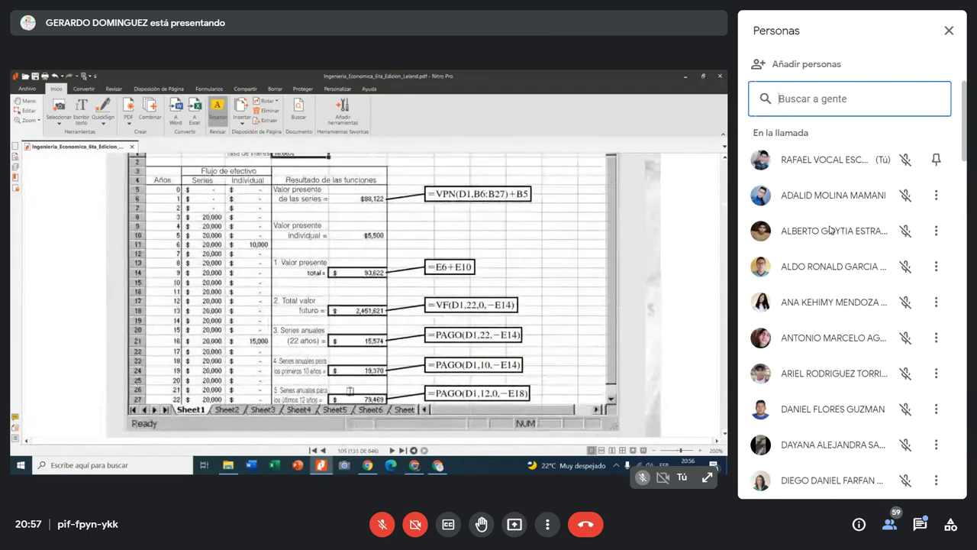
{"action": "left_click", "coordinate": [949, 30]}
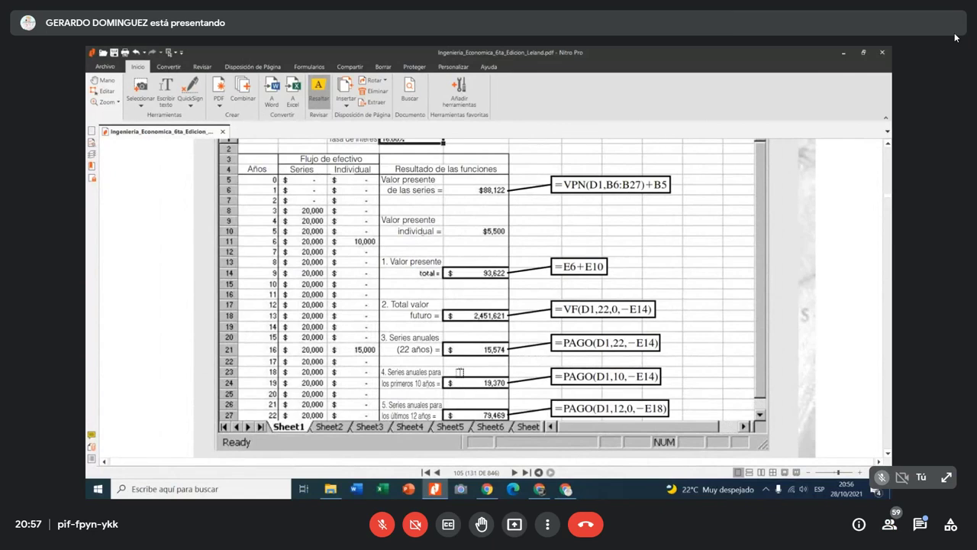